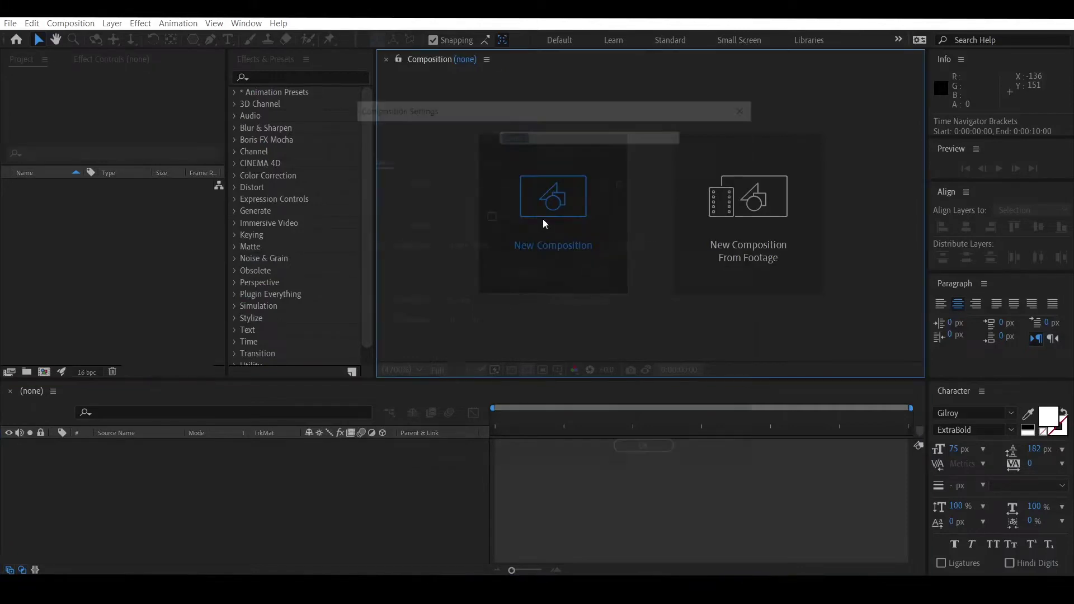
Create a composition named 'Main' at 1920×1080, 30 fps, 0:00:10:00 with a black background.
click(548, 226)
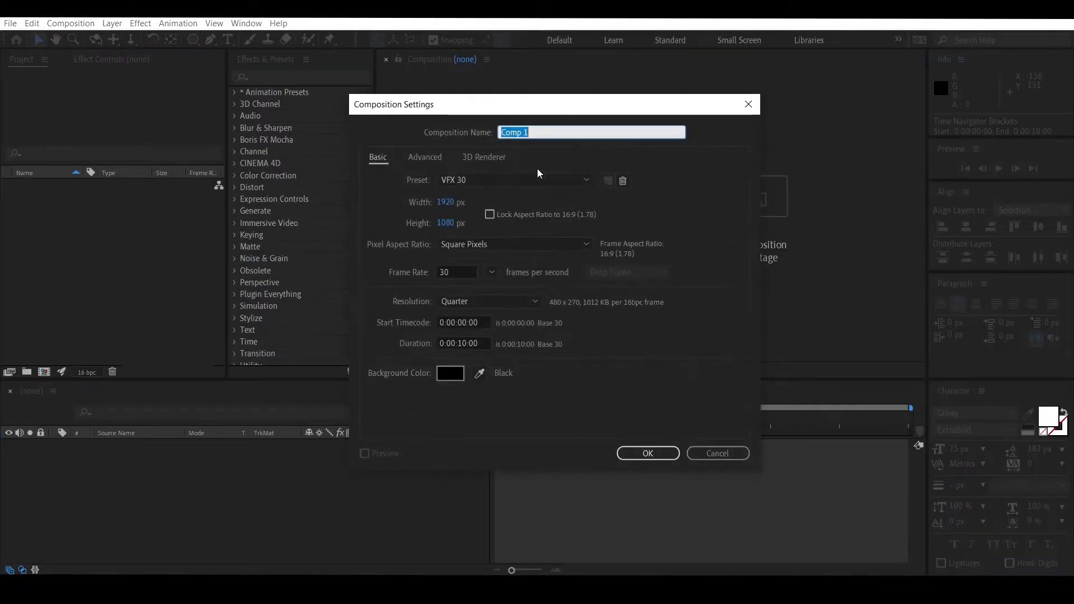
text(Maim)
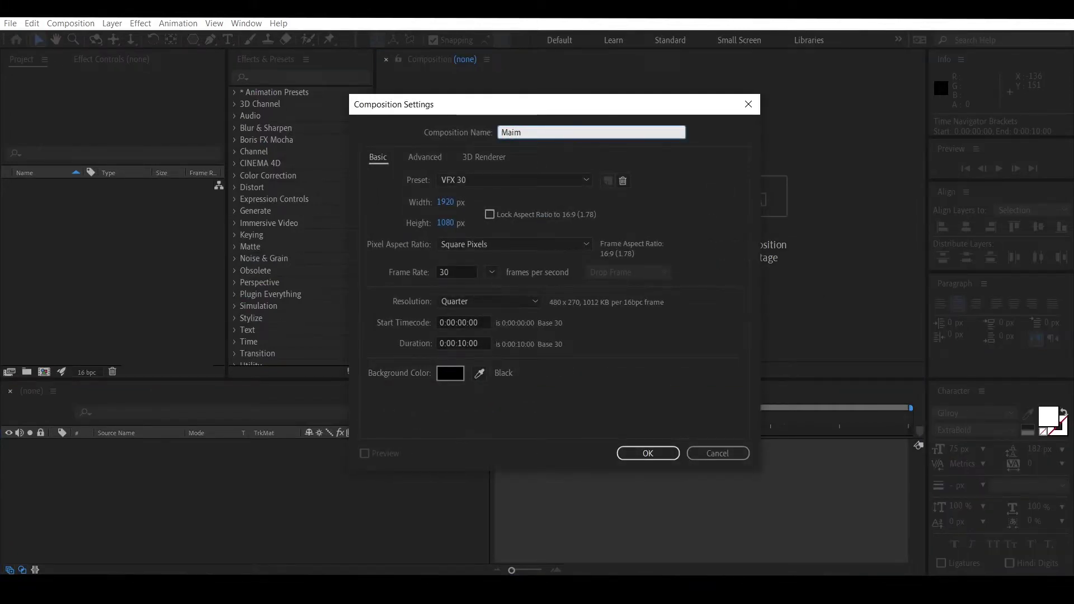
key(BackSpace)
text(n)
click(665, 183)
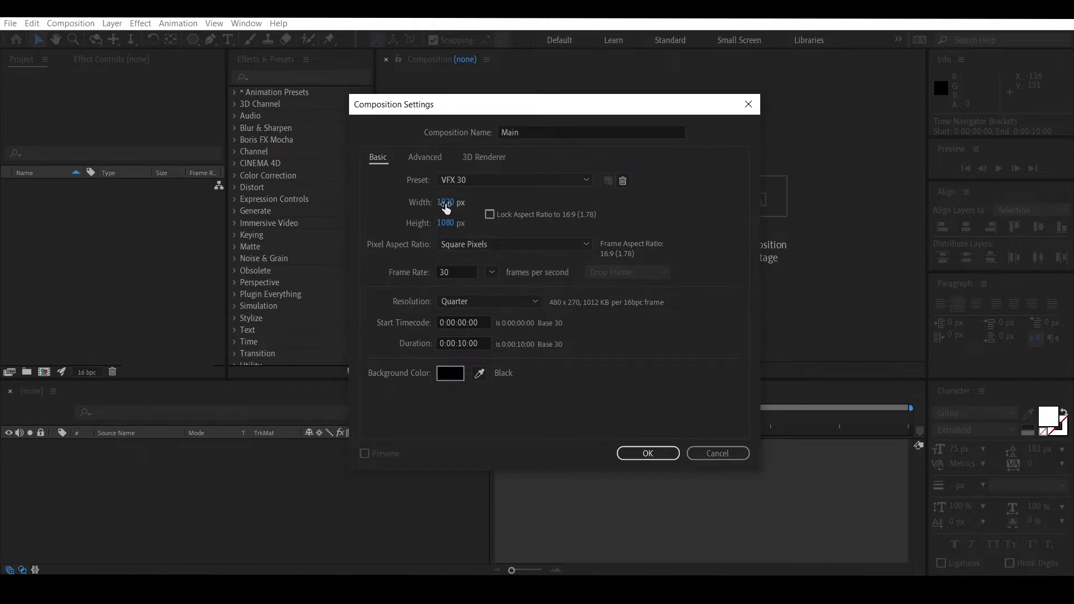
click(446, 206)
key(Tab)
key(Tab)
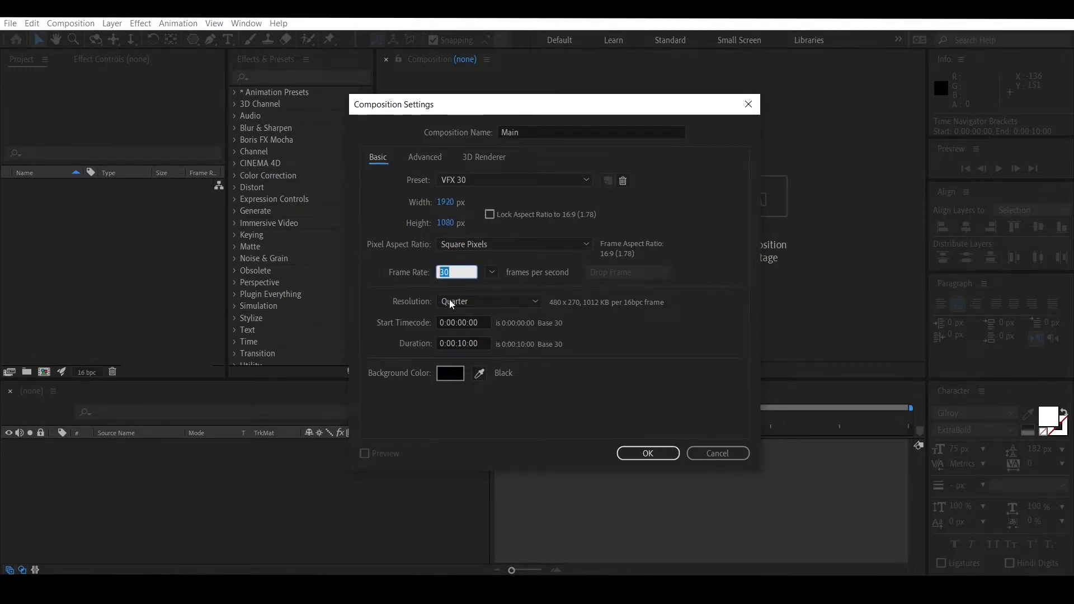
click(480, 341)
click(622, 385)
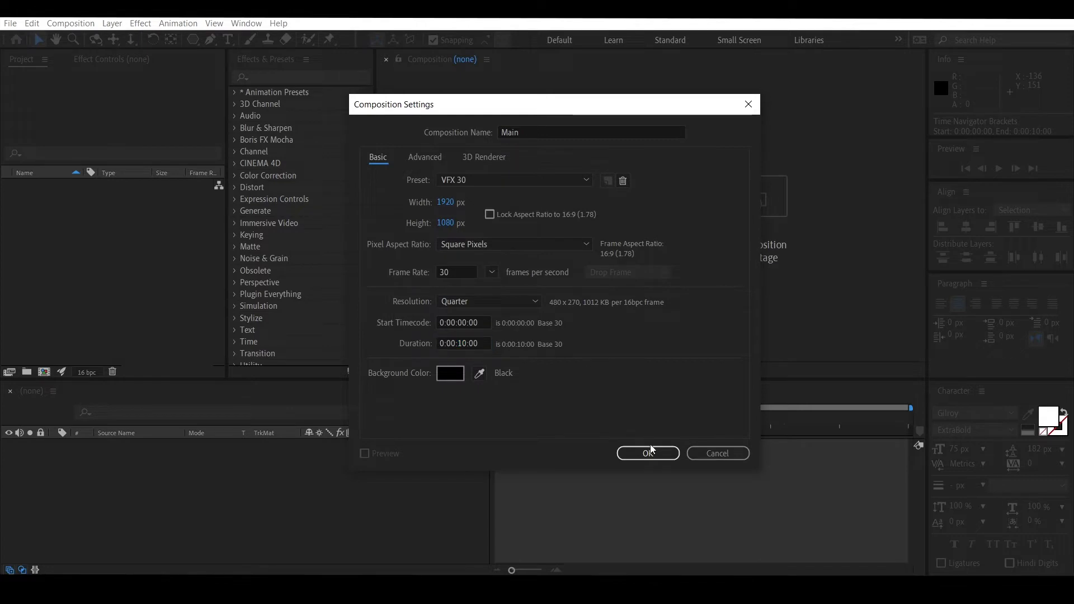
click(649, 452)
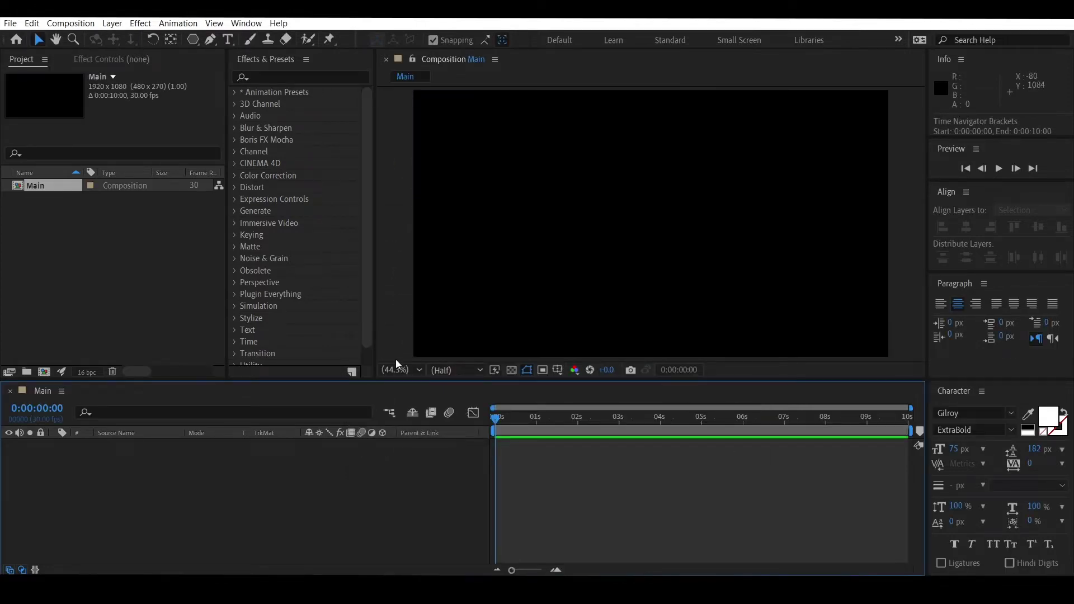
Add a comp-sized dark blue solid layer named 'Background', then deselect it.
right_click(345, 475)
mouse_move(391, 342)
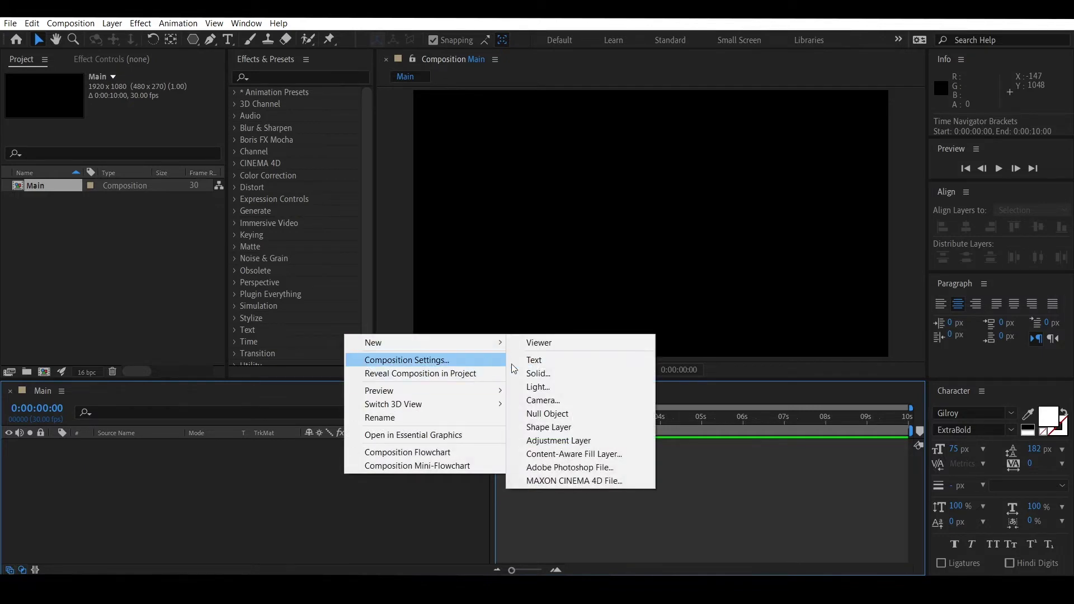
click(534, 373)
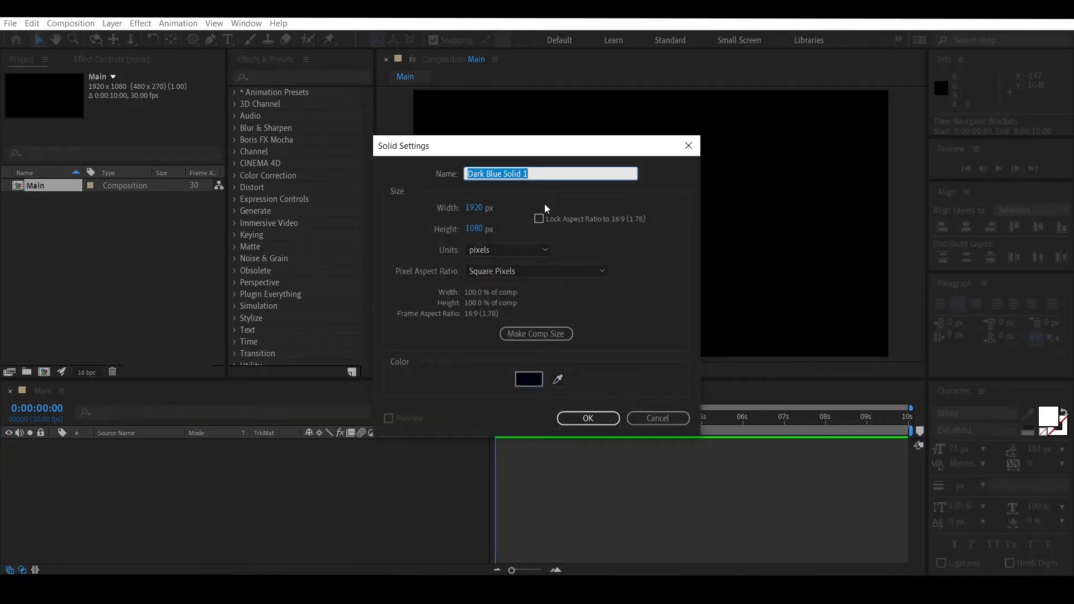
text(Backg)
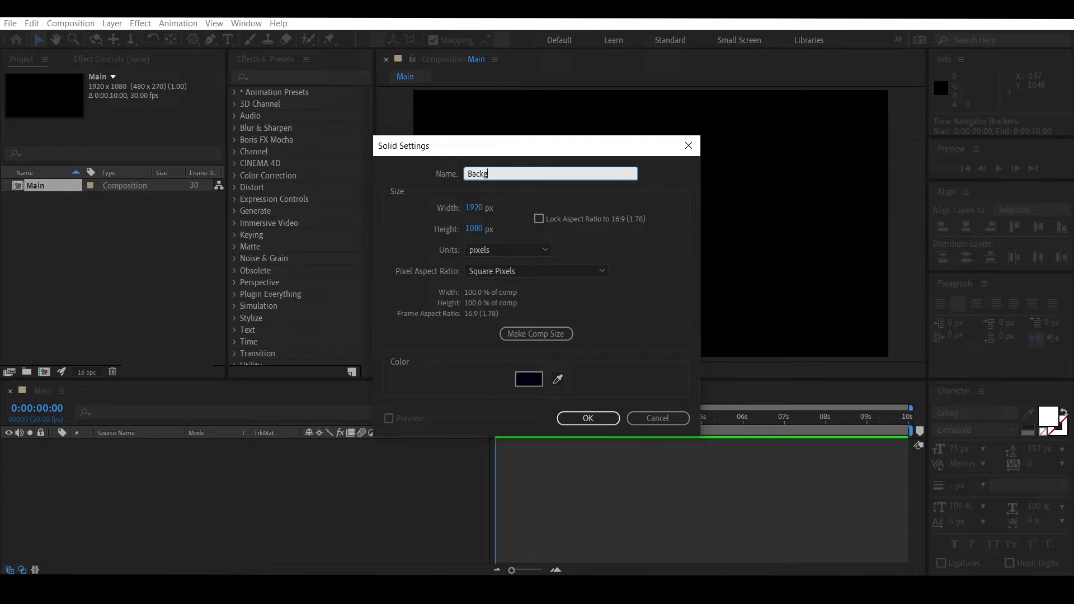
text(round)
click(647, 288)
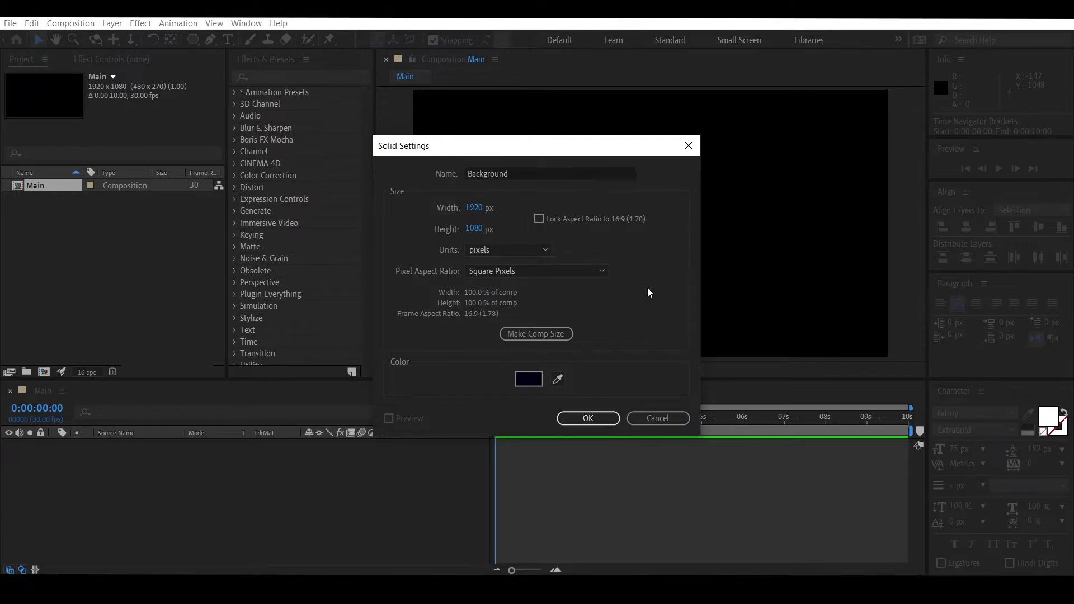
click(573, 417)
click(217, 454)
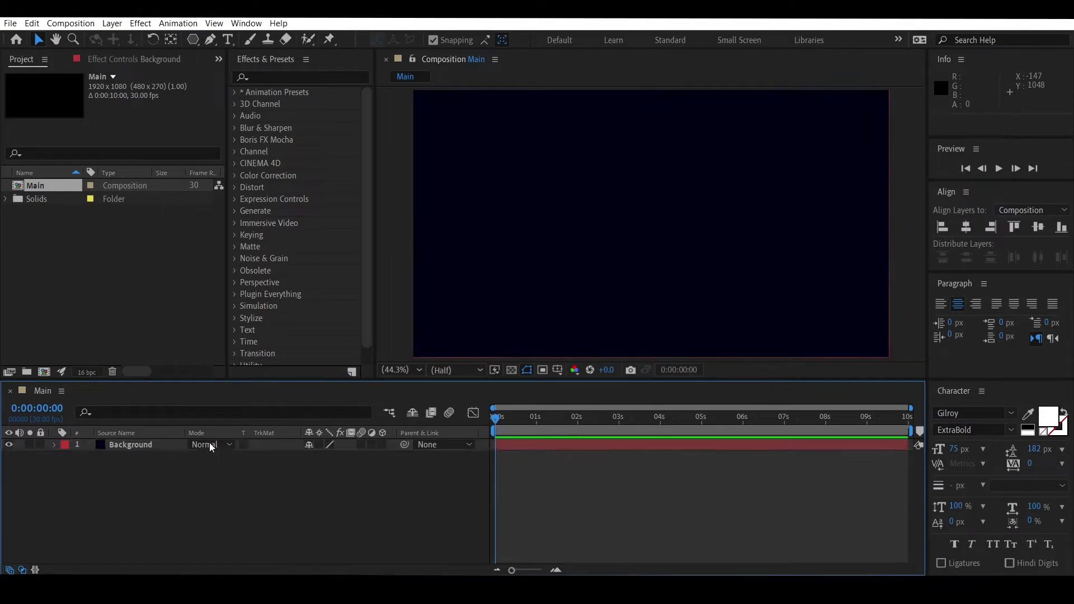
Draw a white-outlined pentagon with the Polygon Tool and align it to the horizontal and vertical centre.
drag(190, 42, 240, 84)
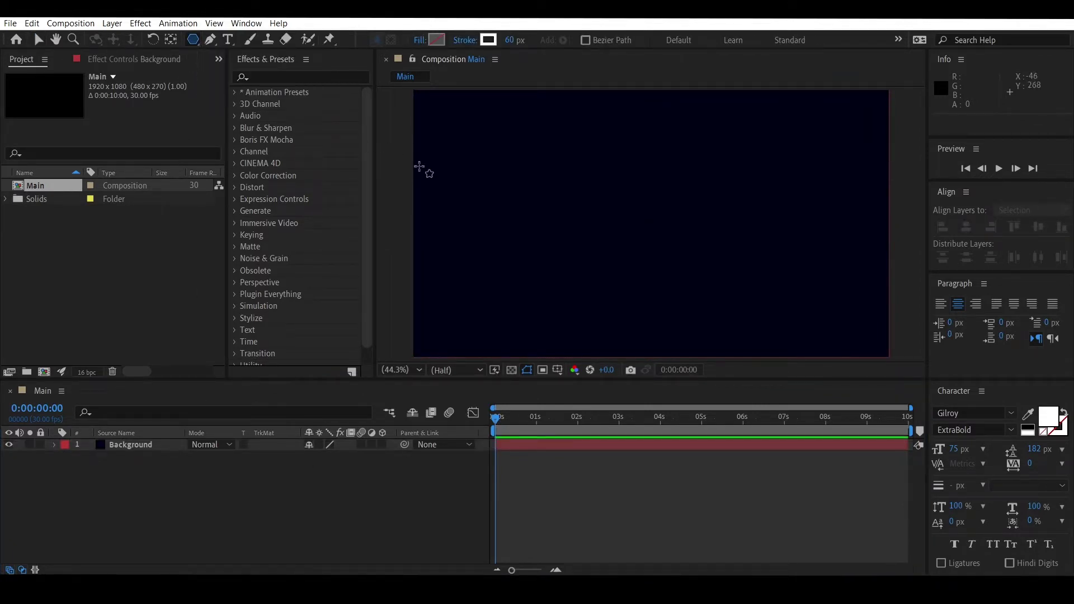
mouse_move(650, 218)
mouse_down()
mouse_move(637, 215)
mouse_move(692, 246)
mouse_up()
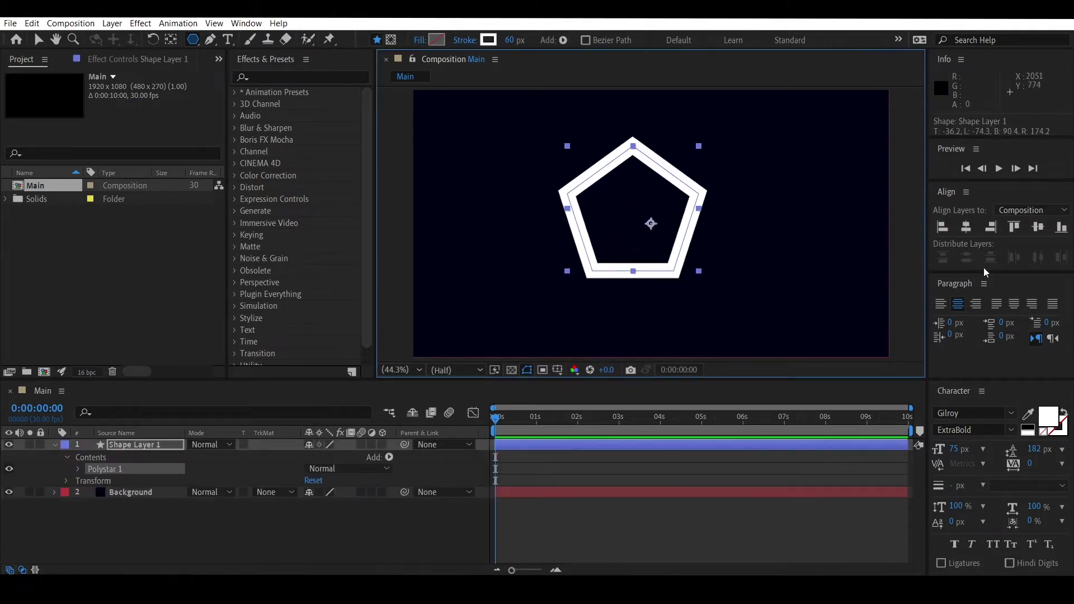
click(966, 228)
click(1036, 233)
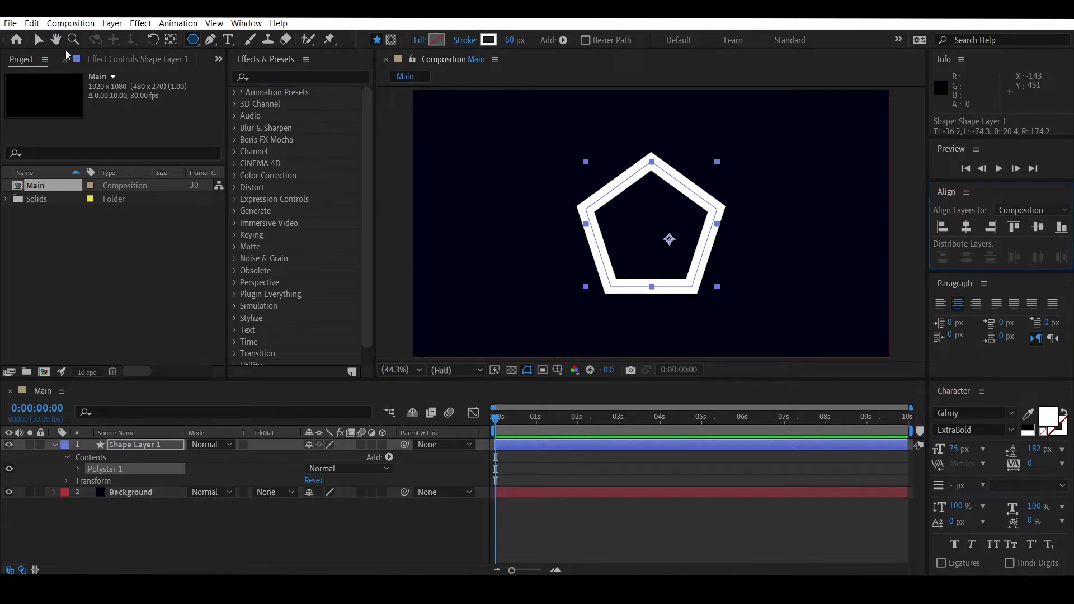
click(39, 40)
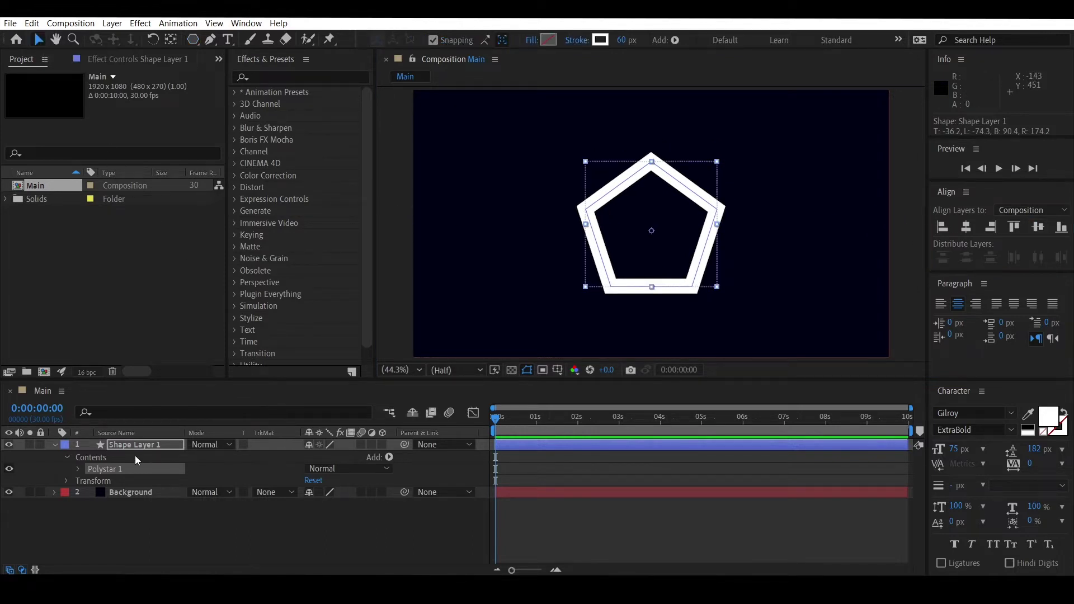
Set Polystar Path 1 Points to 50 and keyframe it at 0 seconds.
click(79, 468)
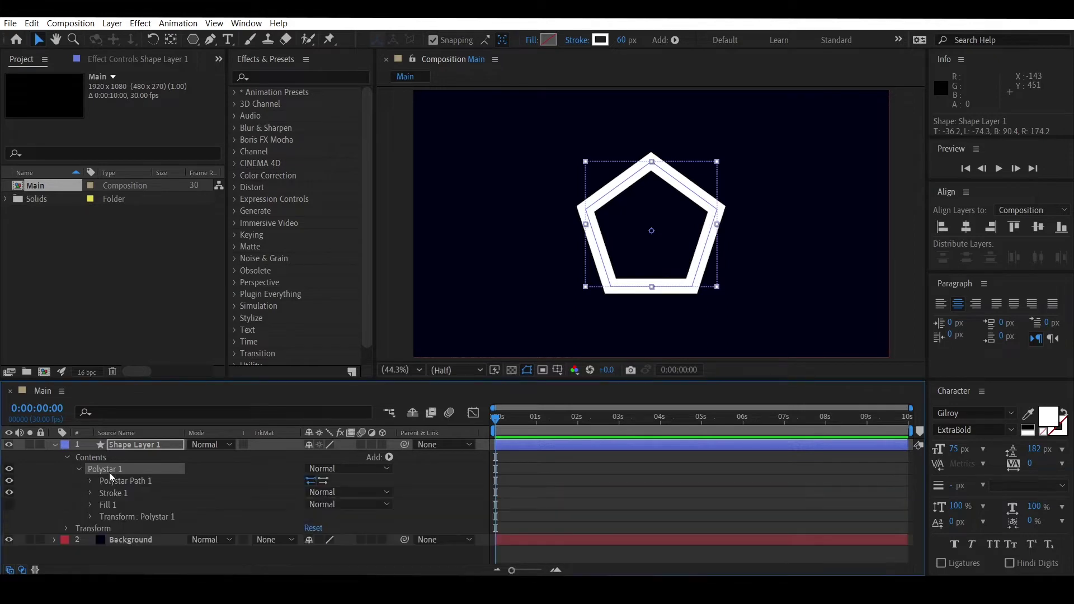
click(89, 481)
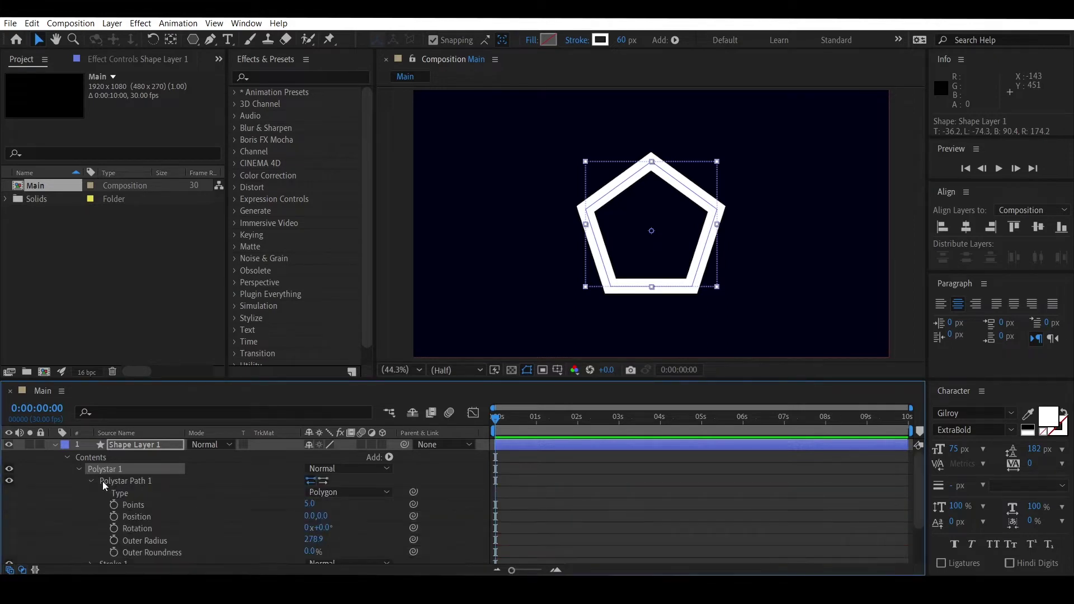
click(309, 504)
text(50)
key(Return)
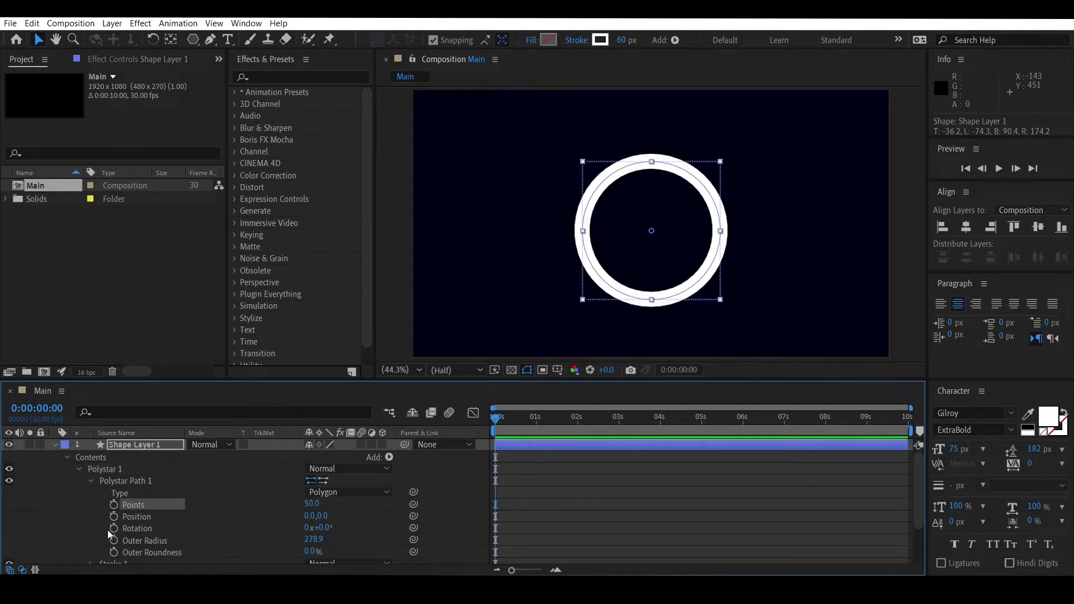
click(113, 506)
At 0:00:05:00 set Points to 3, then select both Points keyframes.
click(700, 417)
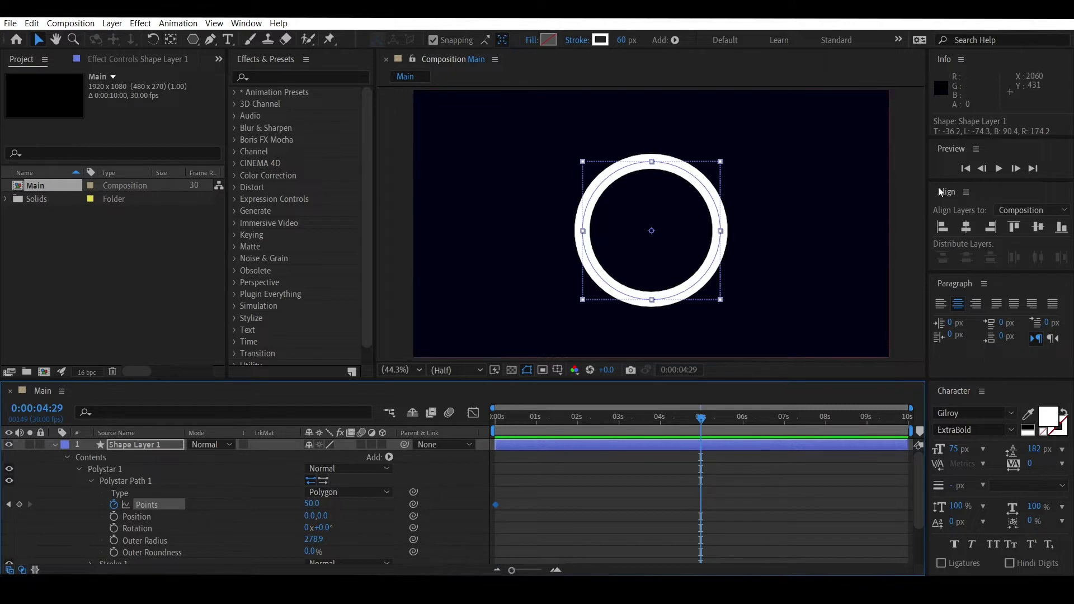
click(1015, 169)
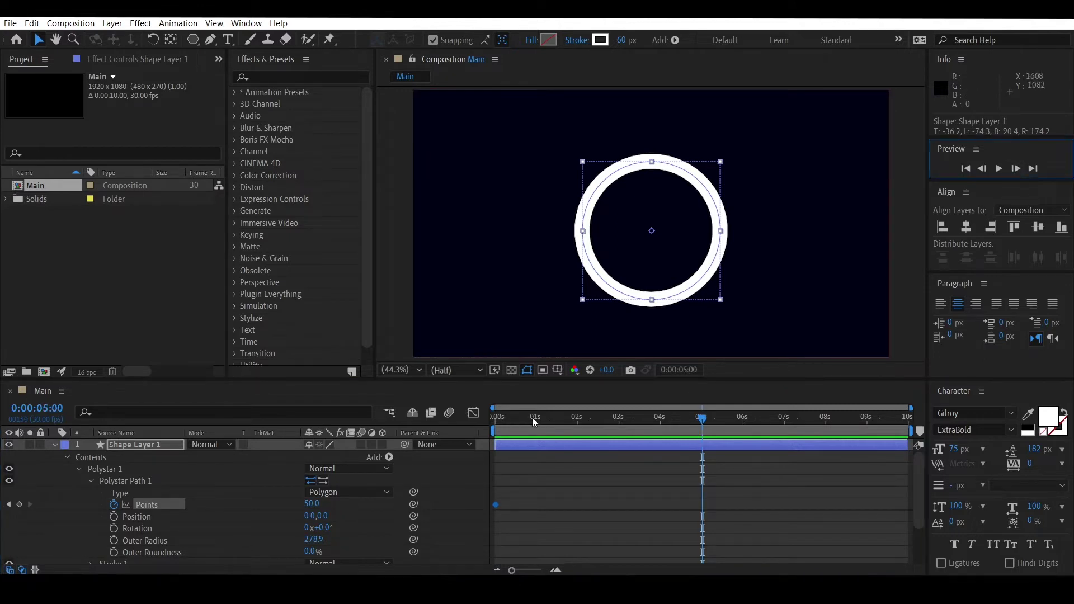
click(319, 504)
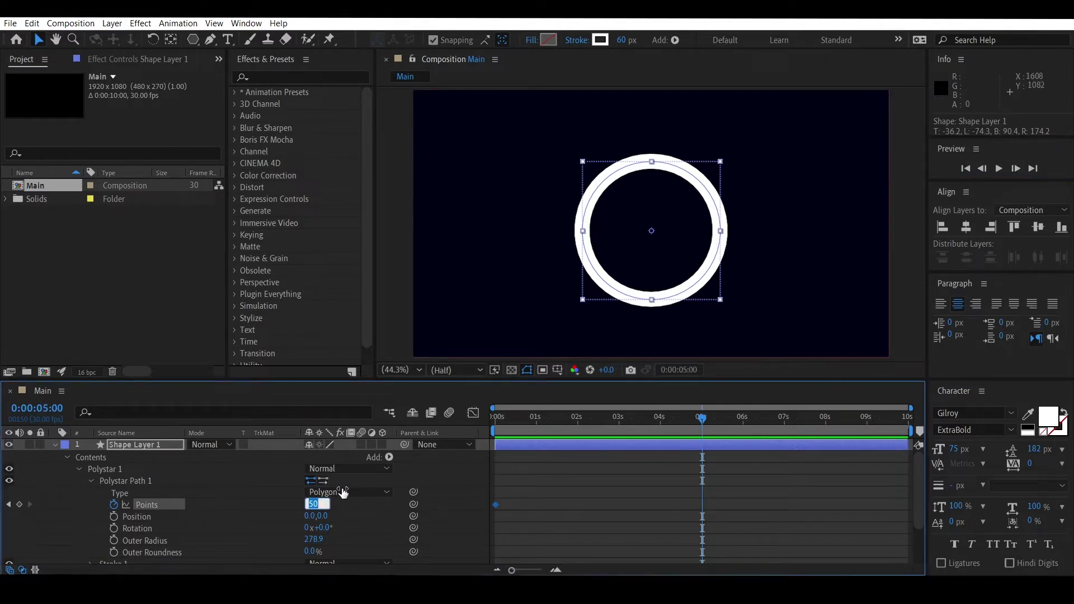
text(3)
key(Return)
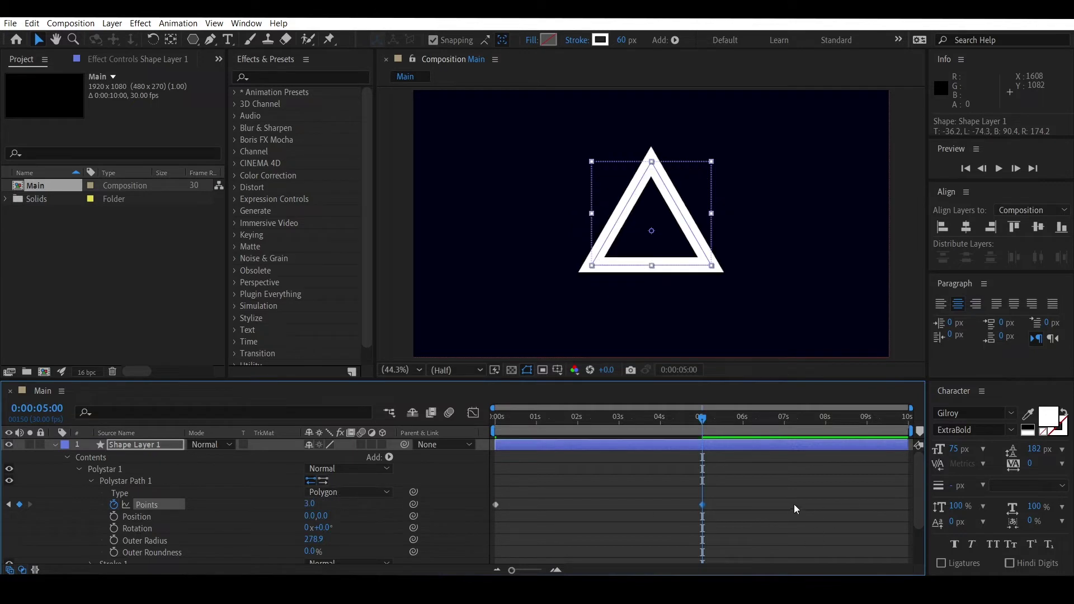
click(669, 512)
drag(715, 490, 481, 546)
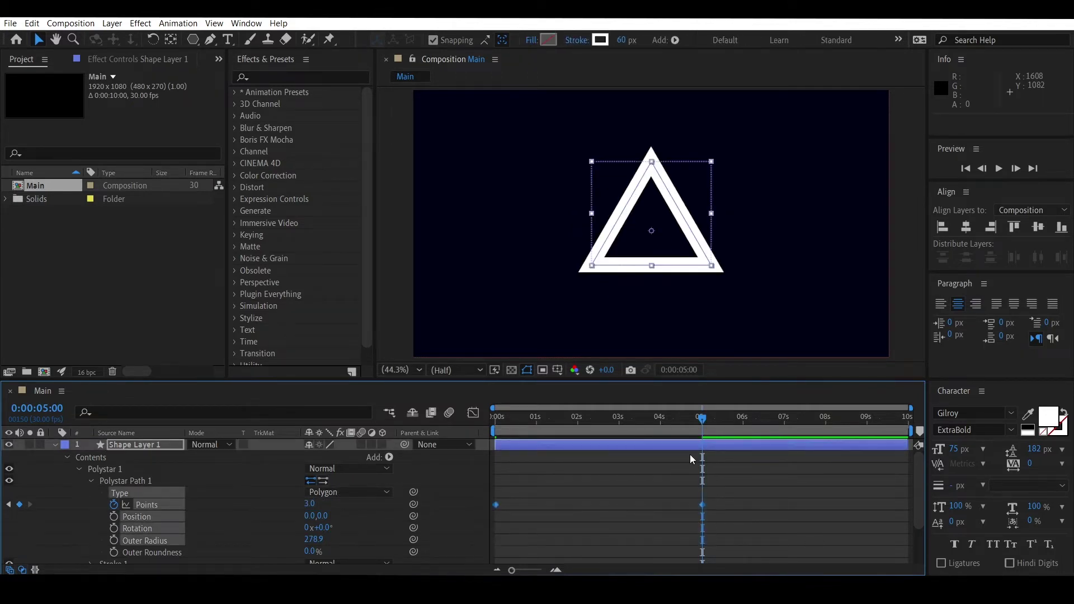
Apply Keyframe Assistant > Easy Ease to both Points keyframes.
right_click(702, 505)
mouse_move(741, 496)
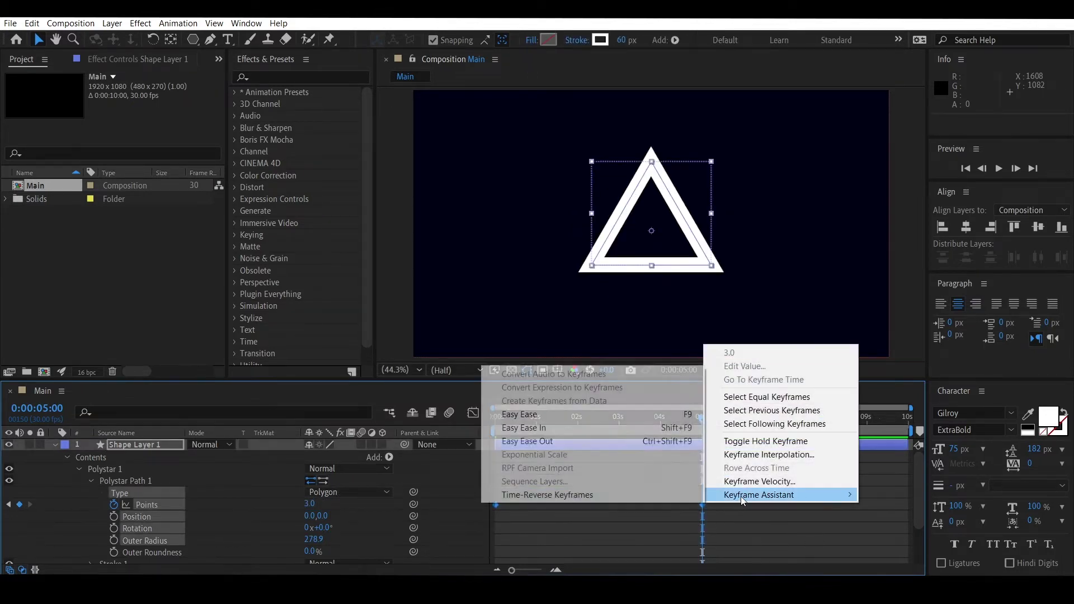
click(524, 414)
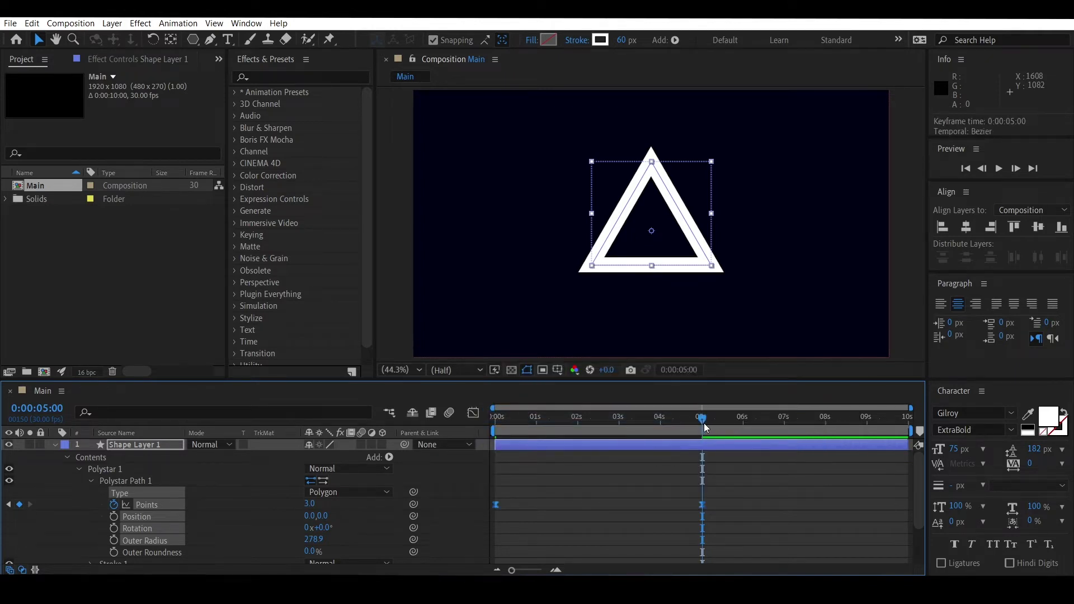
drag(704, 423, 609, 425)
In the Graph Editor, stretch the first keyframe's influence to about 2 seconds, then rewind to the start.
click(473, 412)
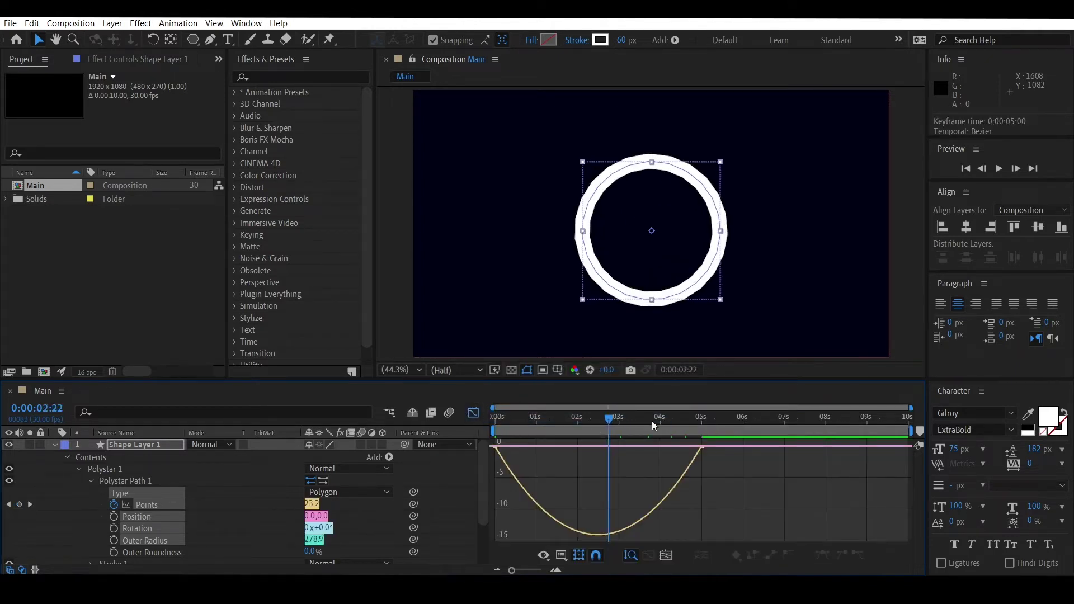
mouse_move(727, 465)
mouse_down()
mouse_move(666, 432)
mouse_move(568, 446)
mouse_up()
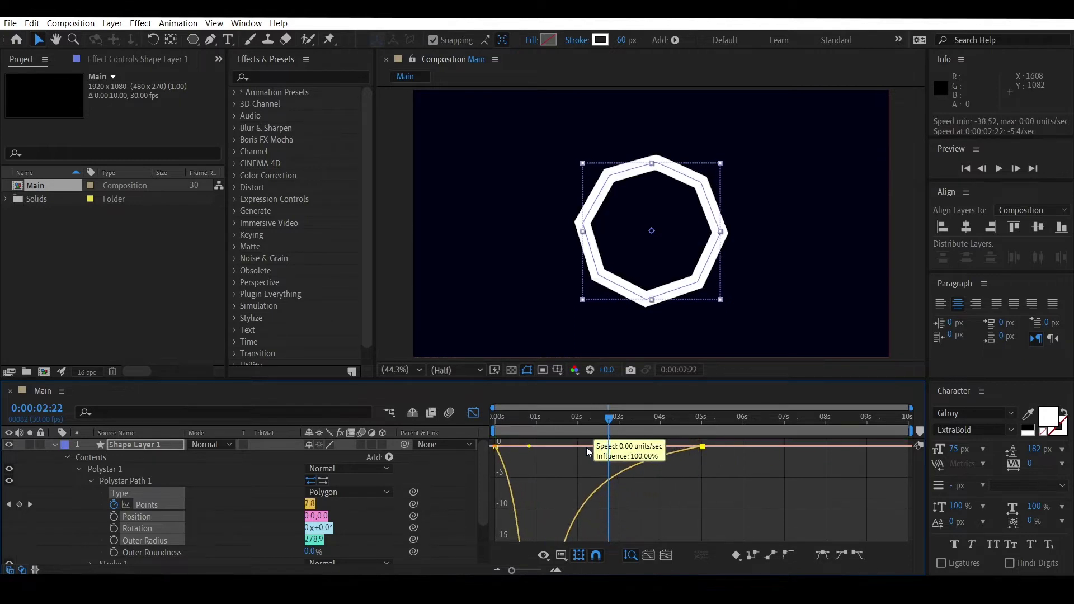
drag(529, 447, 597, 446)
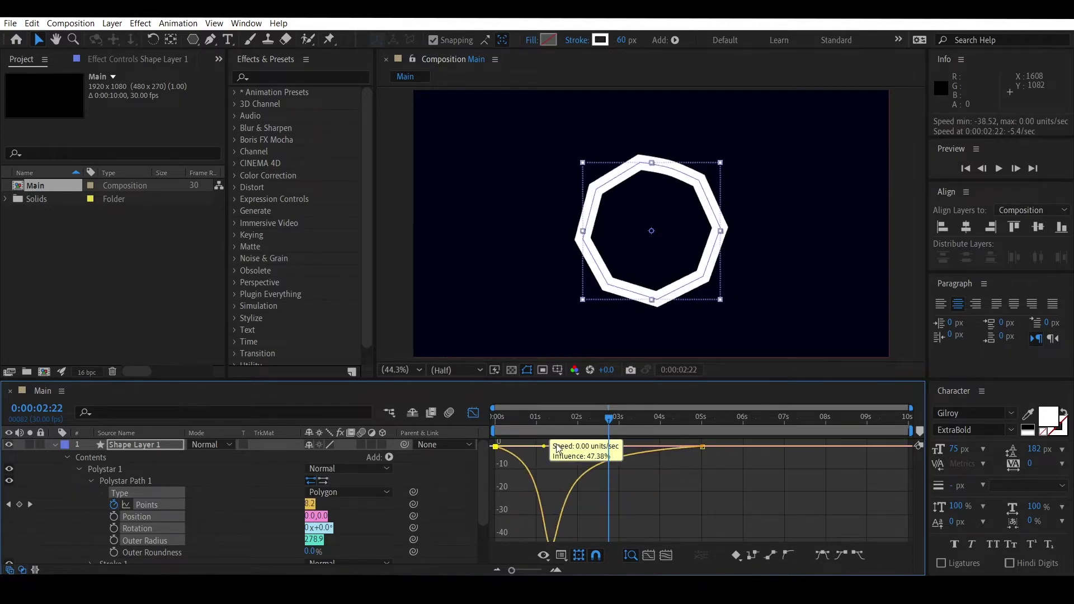
click(474, 412)
click(596, 432)
drag(586, 430, 479, 459)
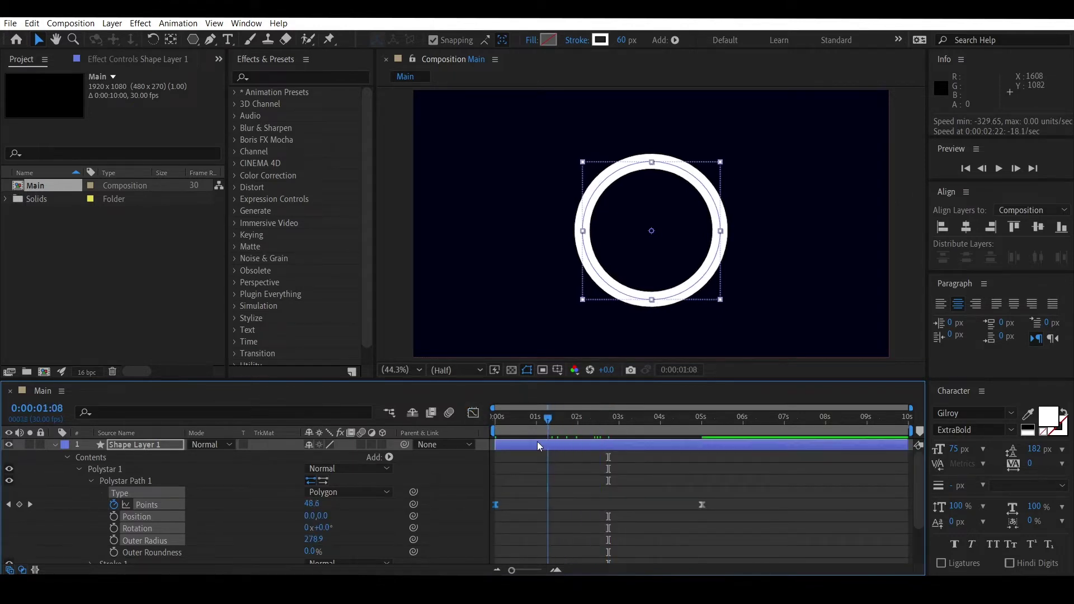
Preview the eased morph, collapse Shape Layer 1's properties, and park the playhead at 1:16.
click(999, 169)
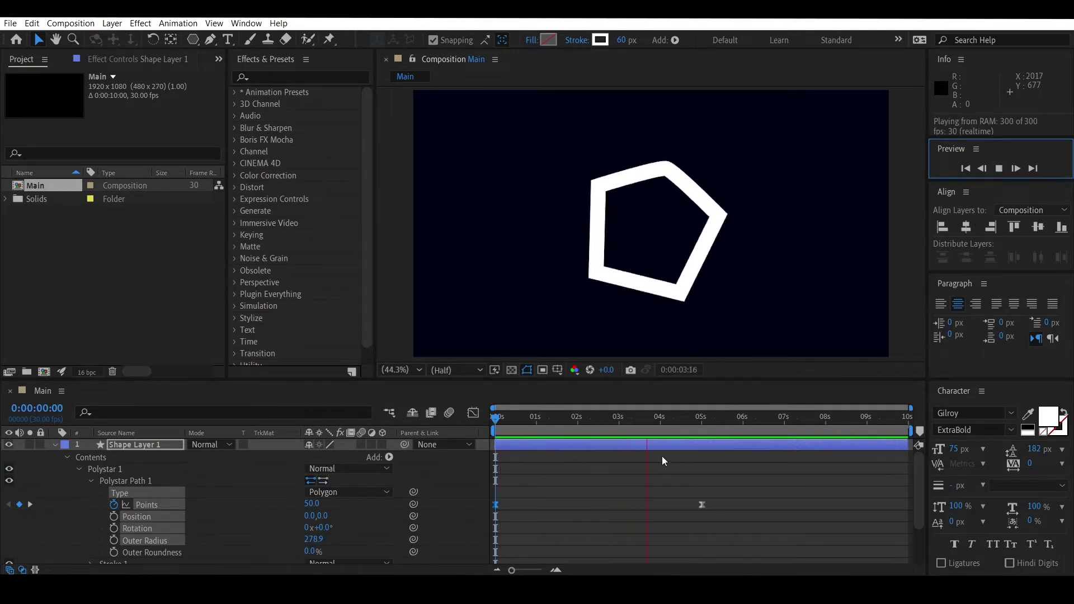
click(628, 425)
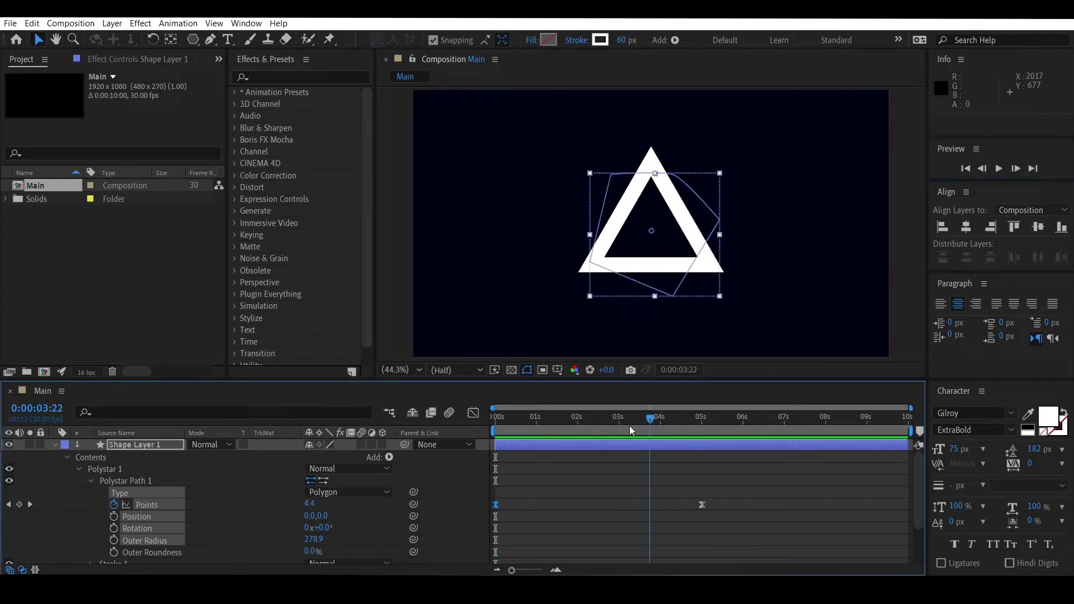
click(54, 446)
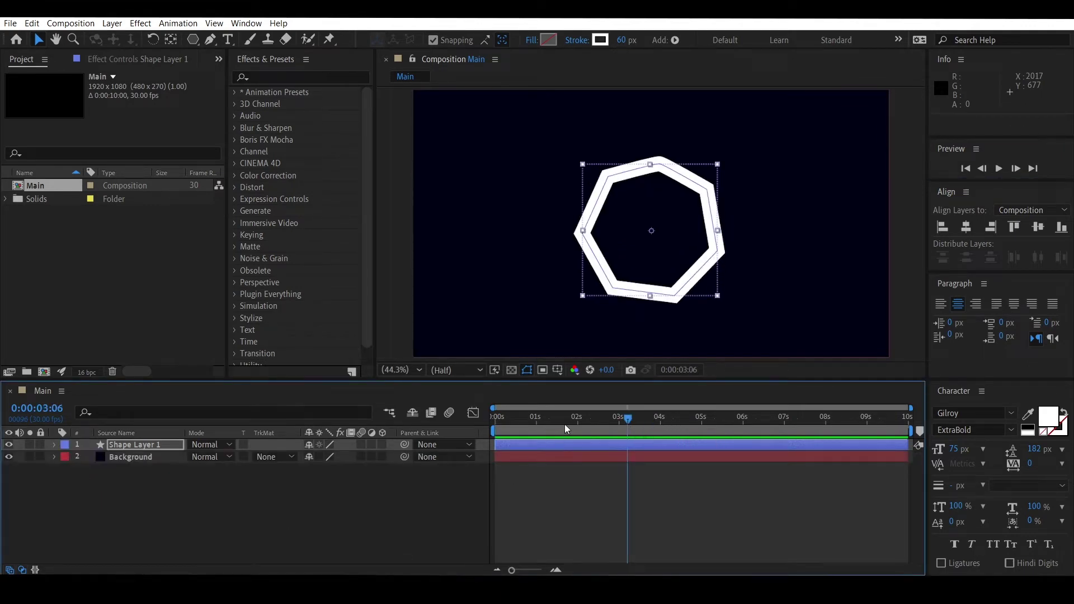
drag(565, 427, 558, 425)
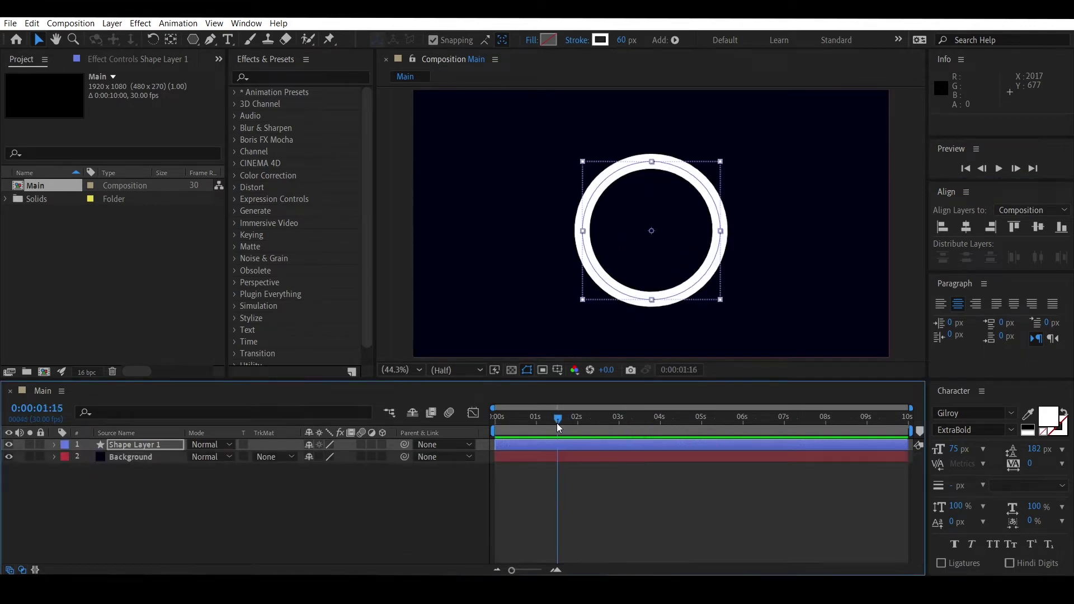
Search 'colorama' in Effects & Presets and drop Colorama onto Shape Layer 1.
click(280, 75)
text(color)
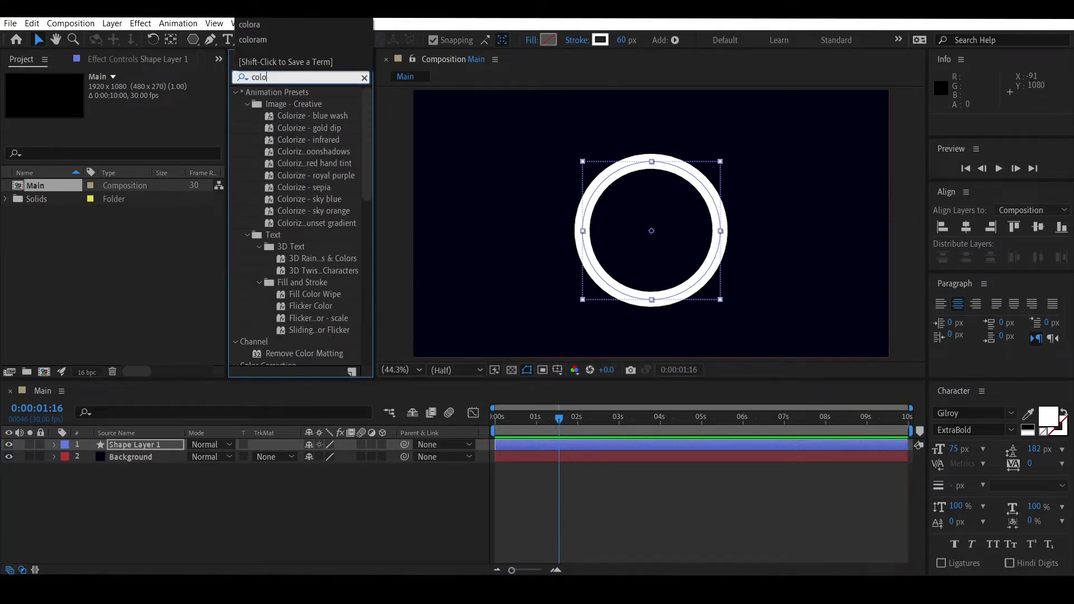
text(a)
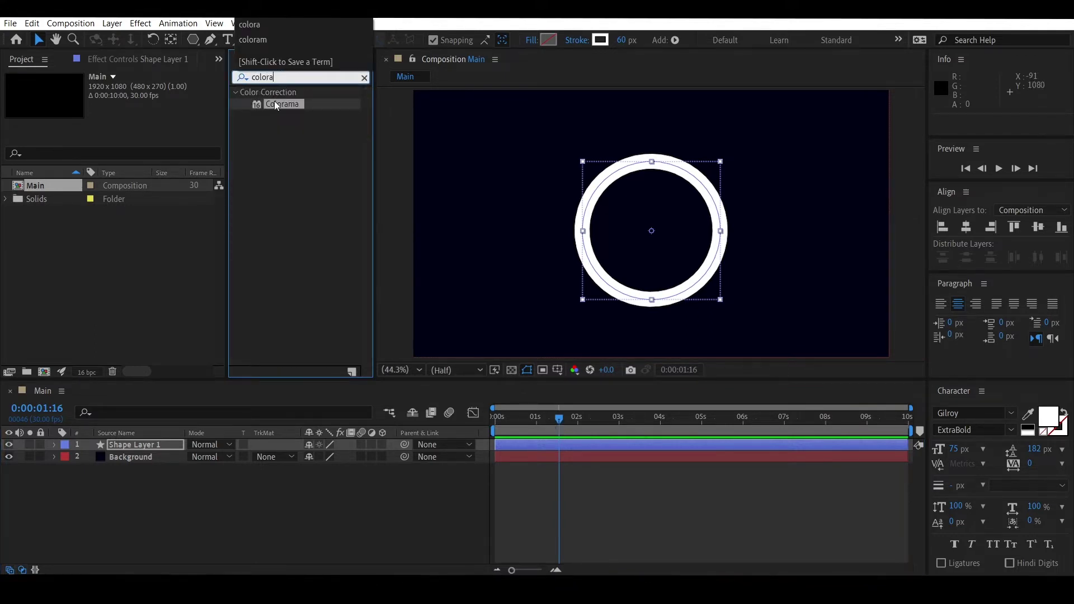
click(275, 103)
drag(289, 107, 166, 442)
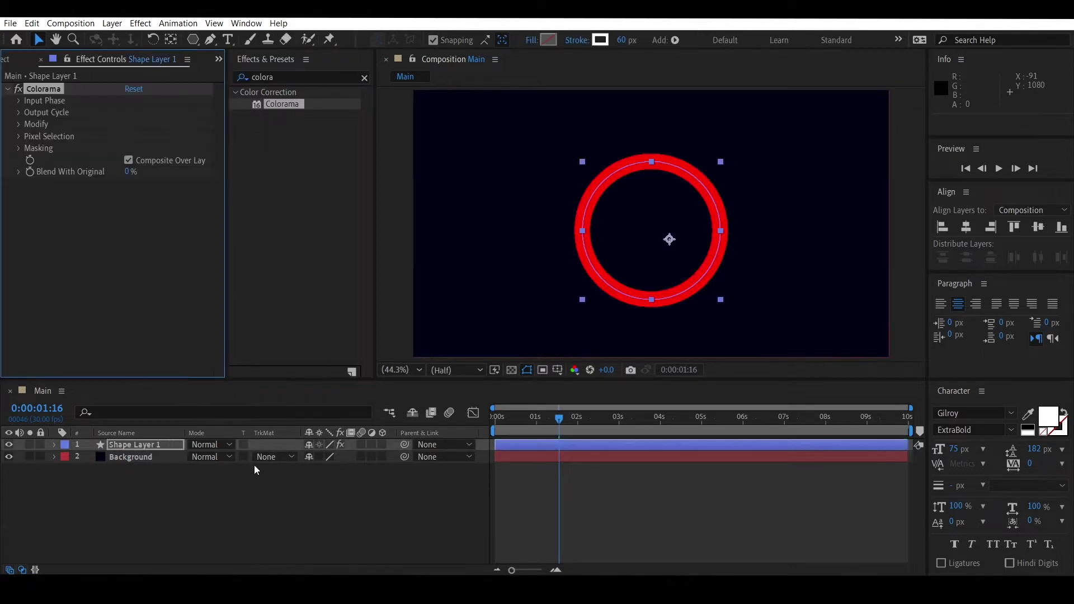
Set Colorama to the Hue Cycle palette and keyframe Cycle Repetitions from 1 at 0 s to 5 at 5 s.
click(19, 113)
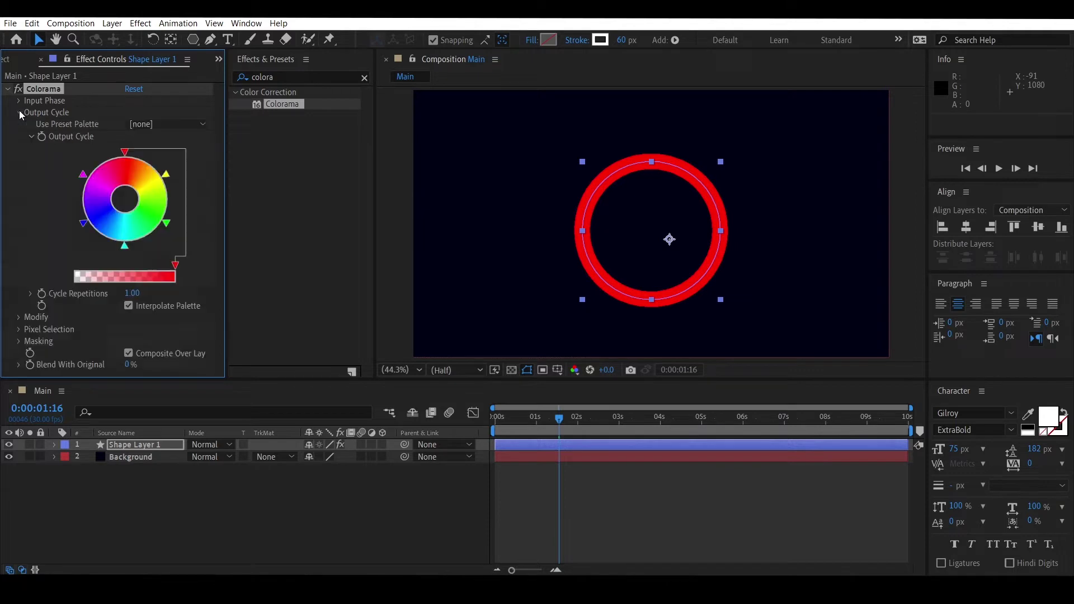
click(171, 123)
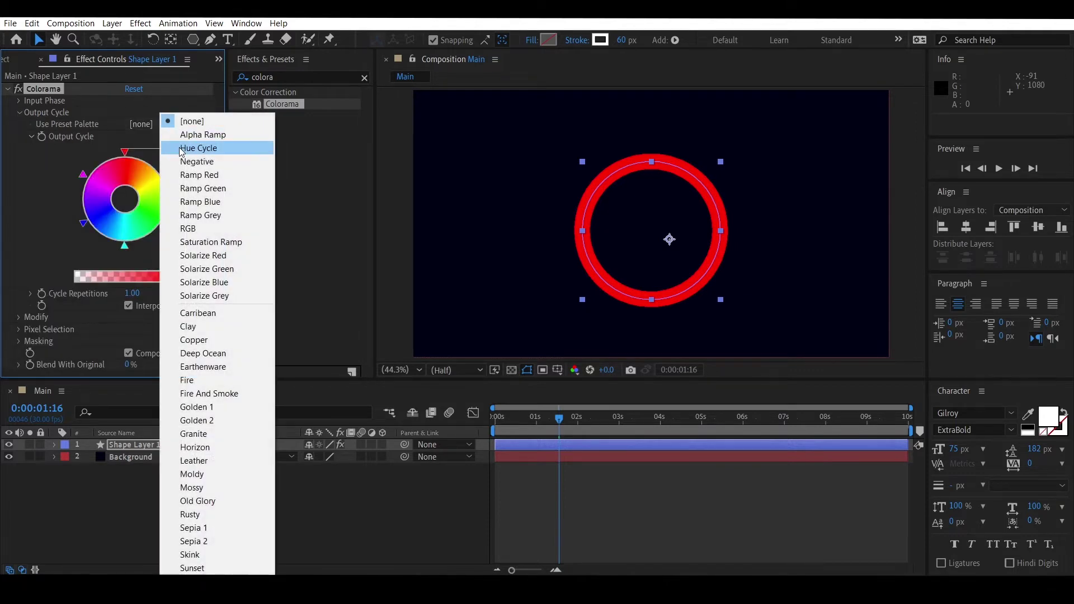
click(202, 147)
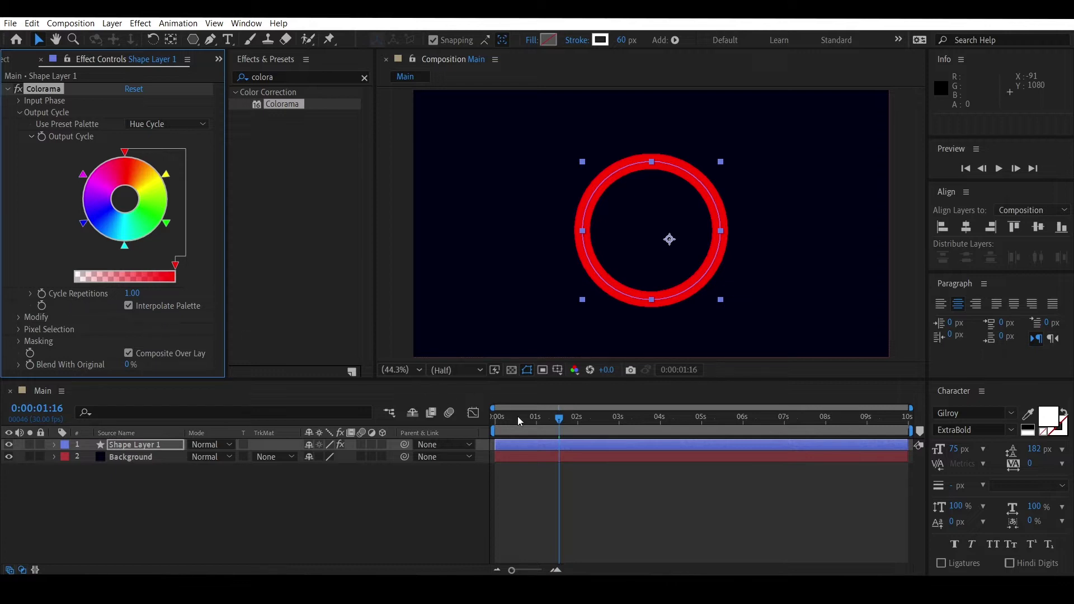
drag(518, 417, 489, 416)
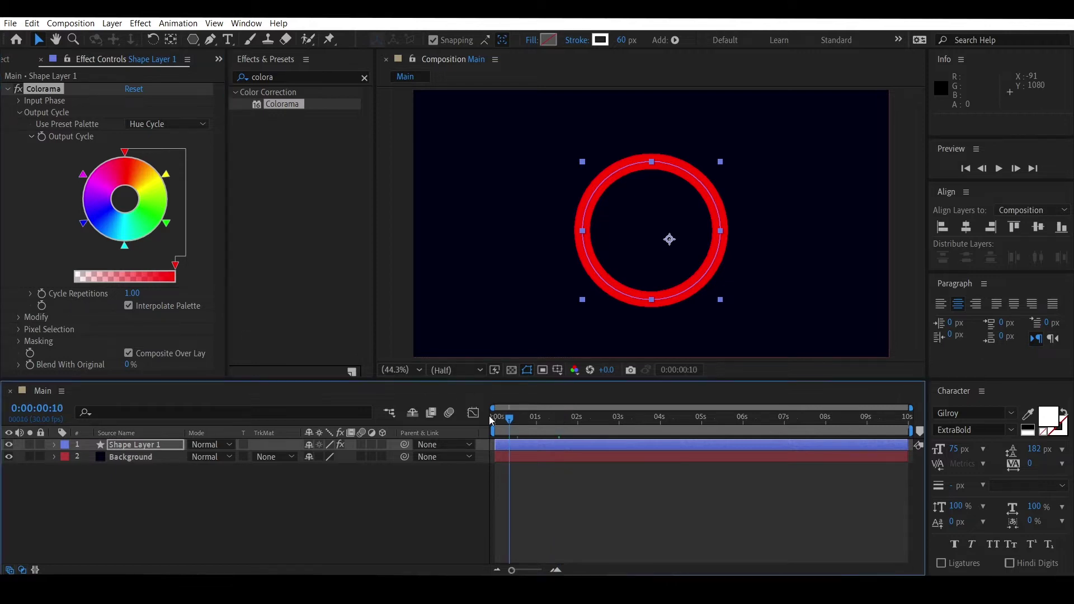
click(41, 293)
click(702, 417)
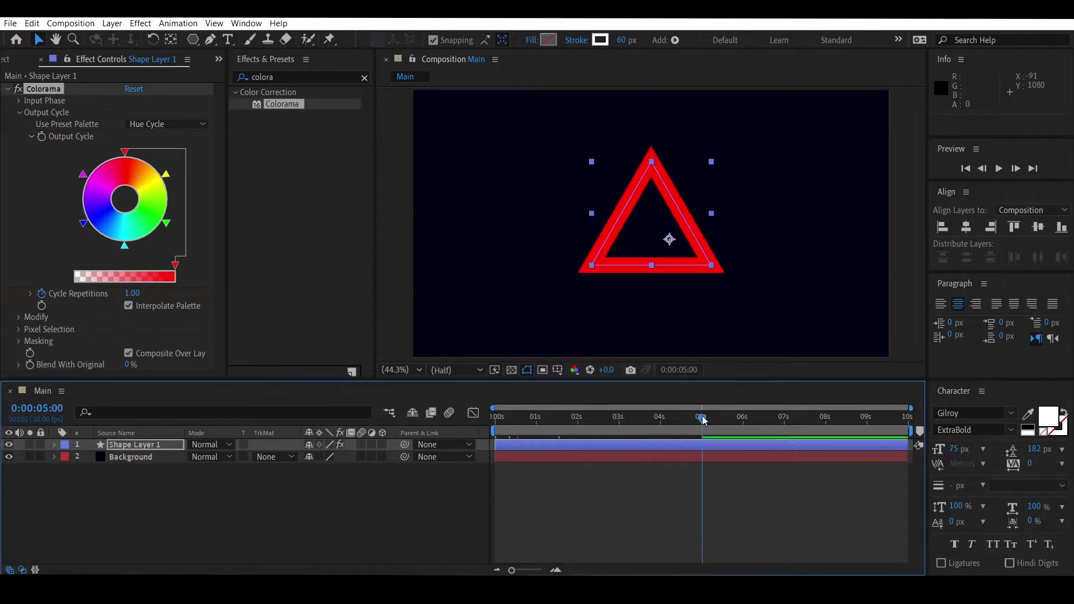
click(131, 294)
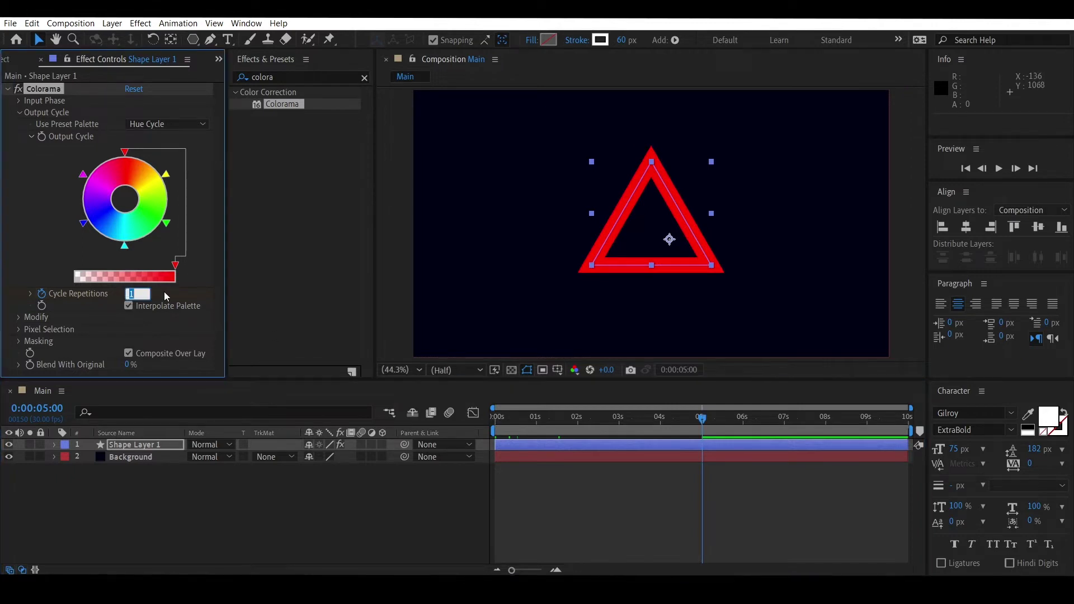
text(5)
key(Return)
Keyframe Blend With Original from 0% at 5 seconds to 100% at 6 seconds.
click(30, 365)
click(743, 418)
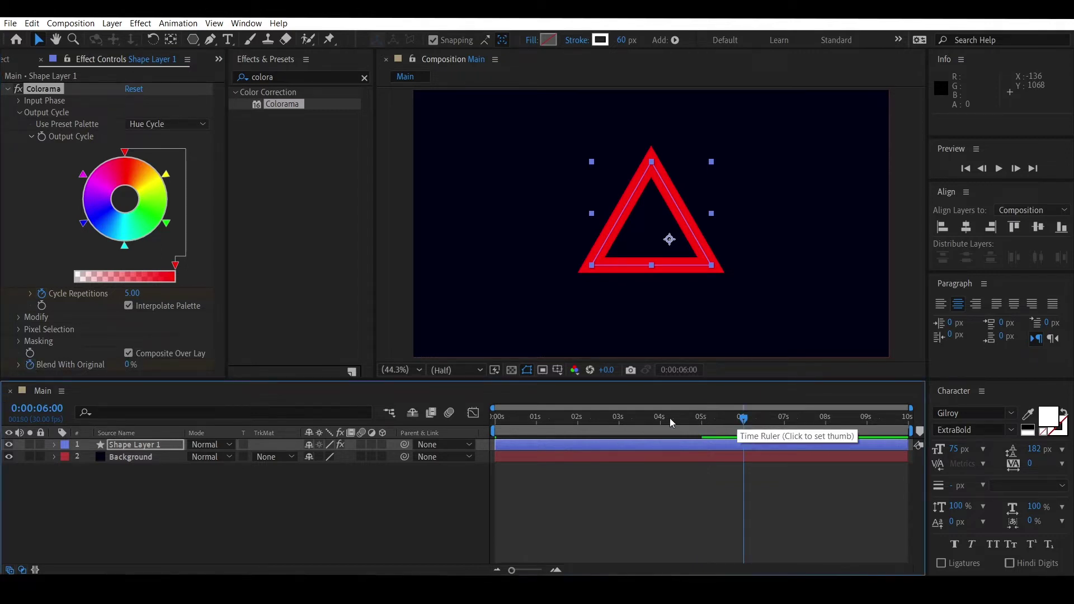
drag(128, 366, 236, 356)
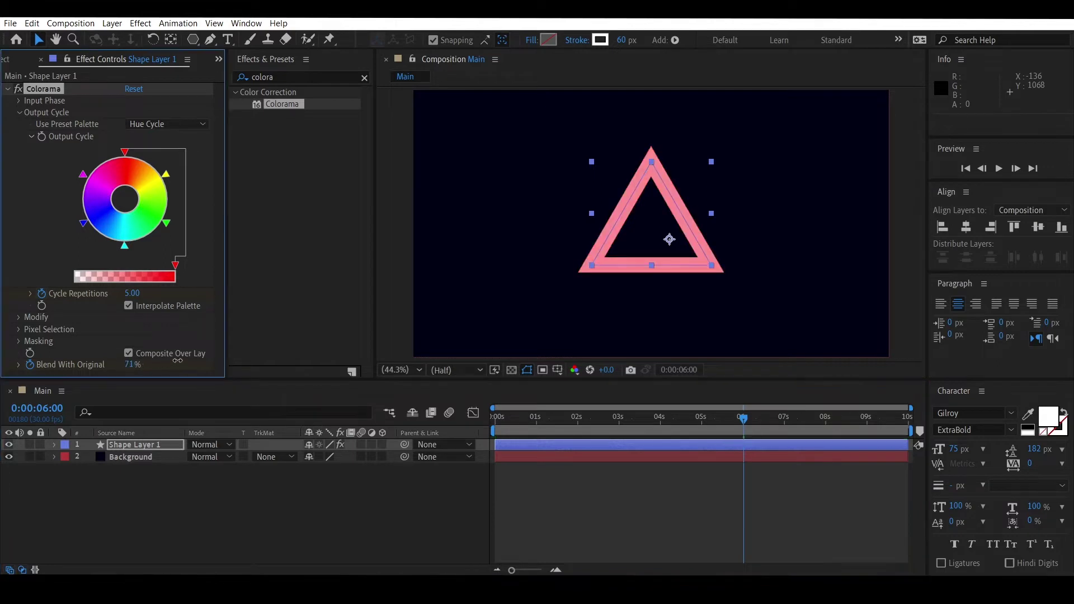
click(237, 357)
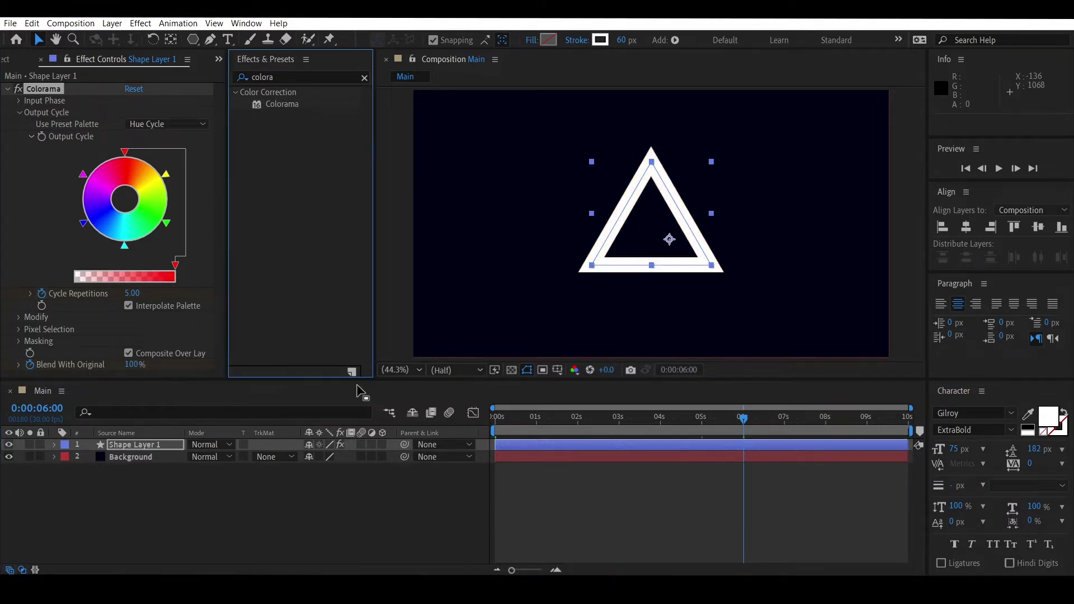
Preview the colour animation from the start, check it near 5 seconds, and collapse Colorama.
drag(622, 419, 495, 419)
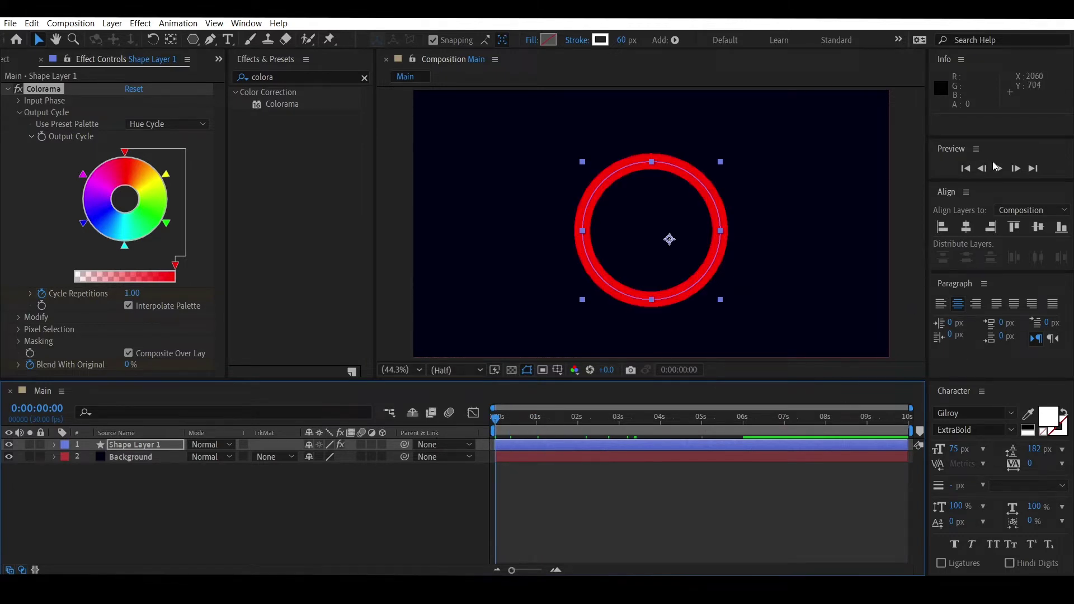
key(space)
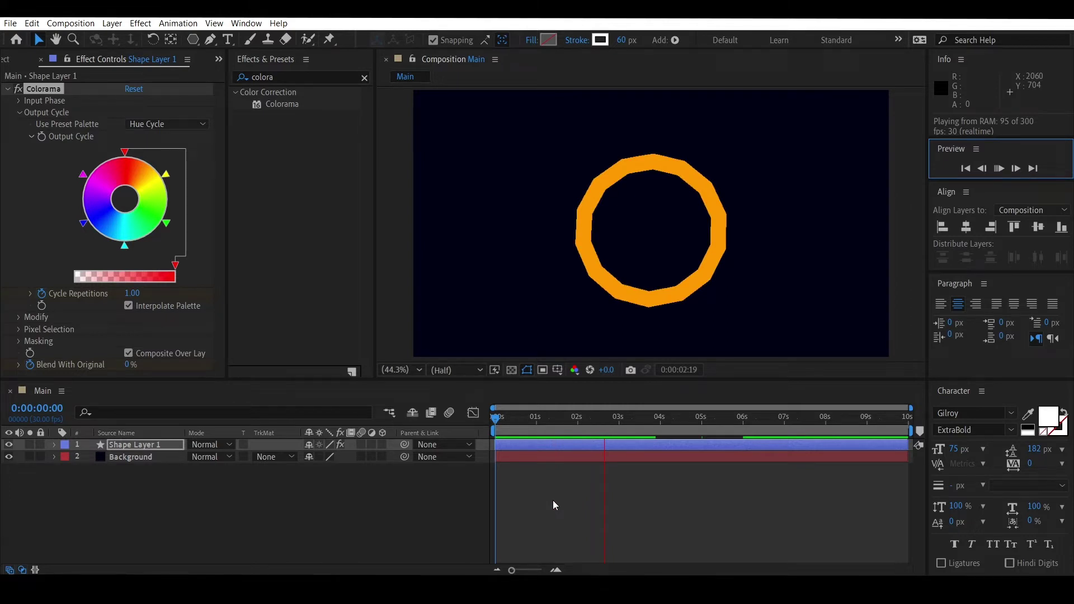
key(space)
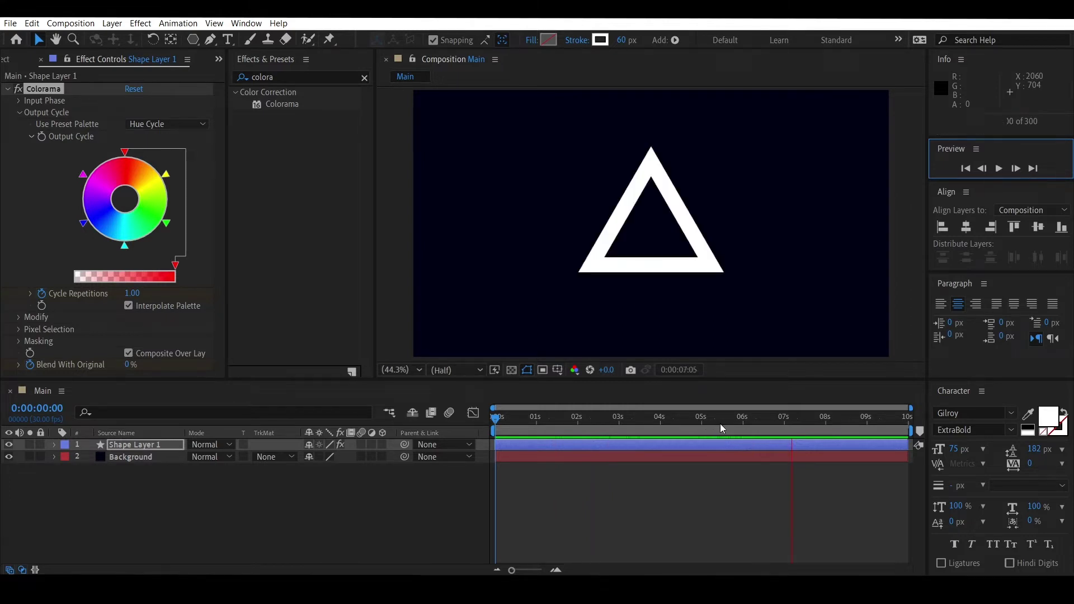
click(708, 427)
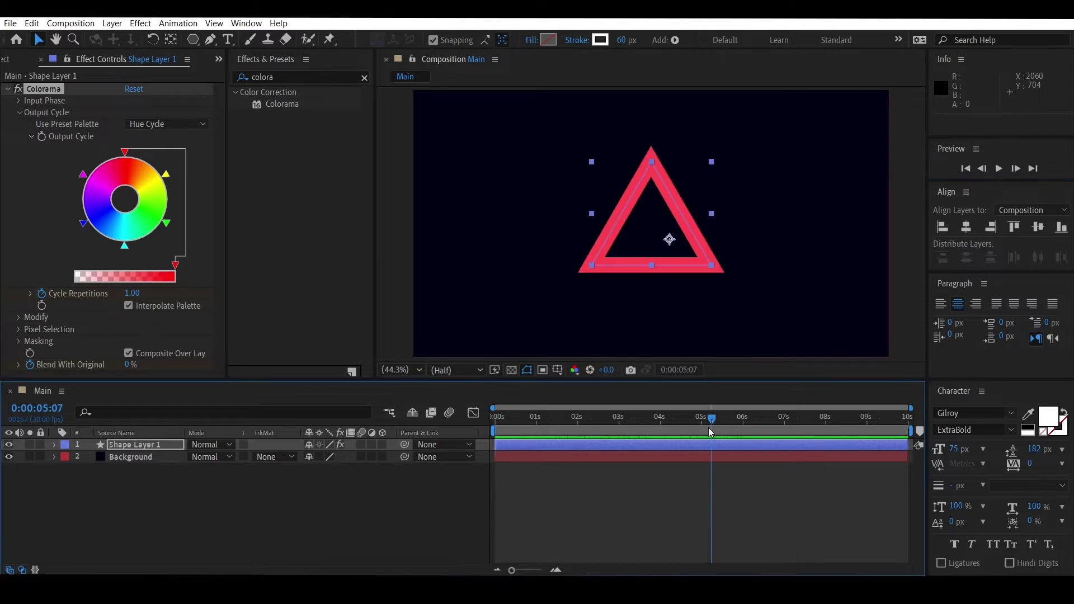
click(8, 88)
Duplicate Shape Layer 1 with Edit > Duplicate.
click(155, 443)
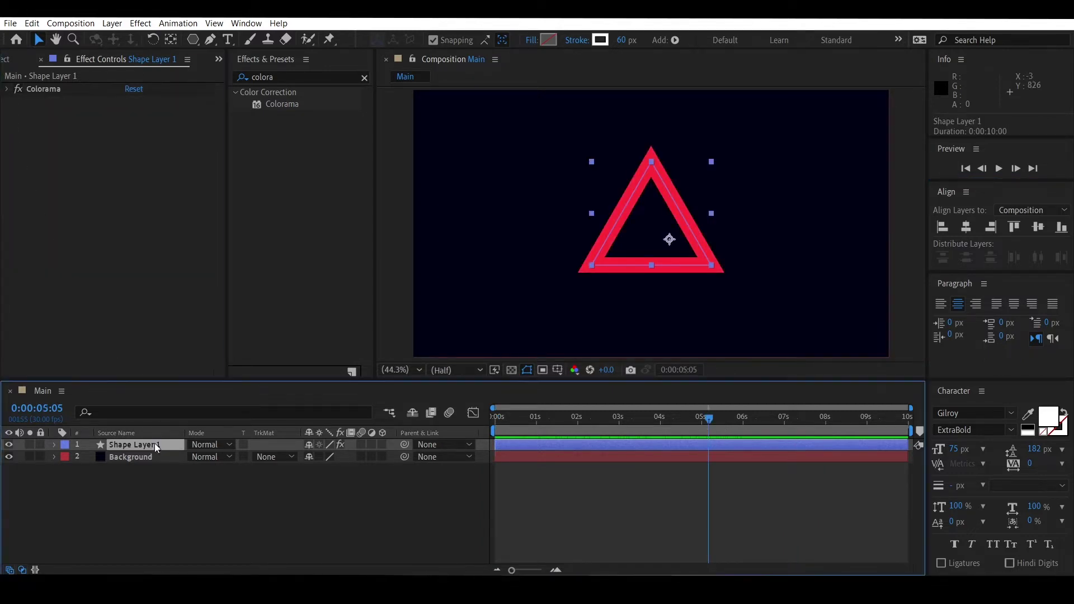
click(32, 23)
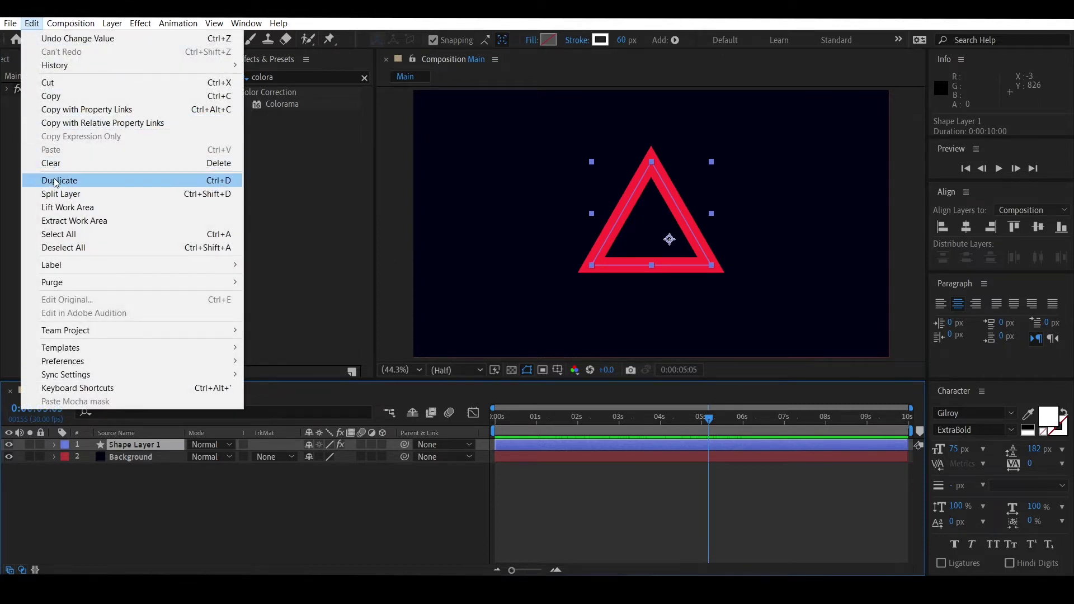
click(56, 180)
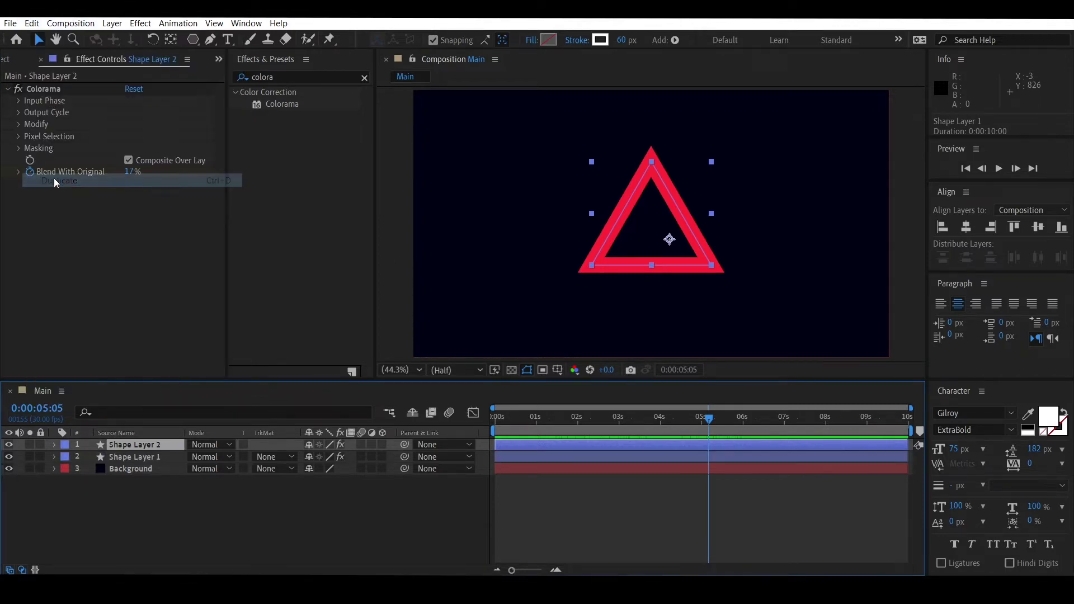
Reselect Shape Layer 1 and search 'fast' in Effects & Presets.
click(128, 458)
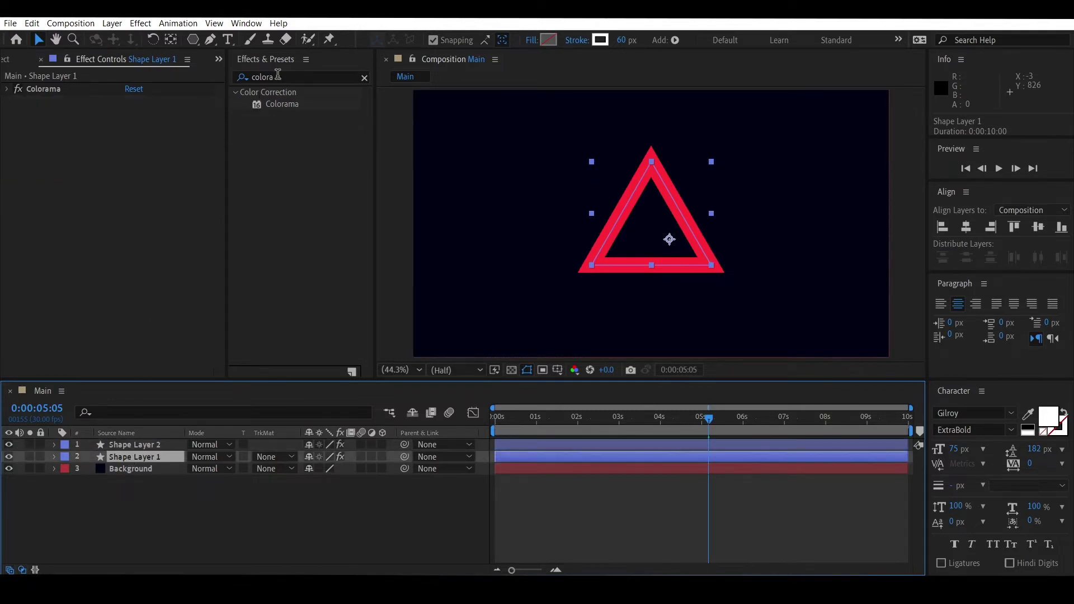
drag(274, 77, 239, 80)
text(fast)
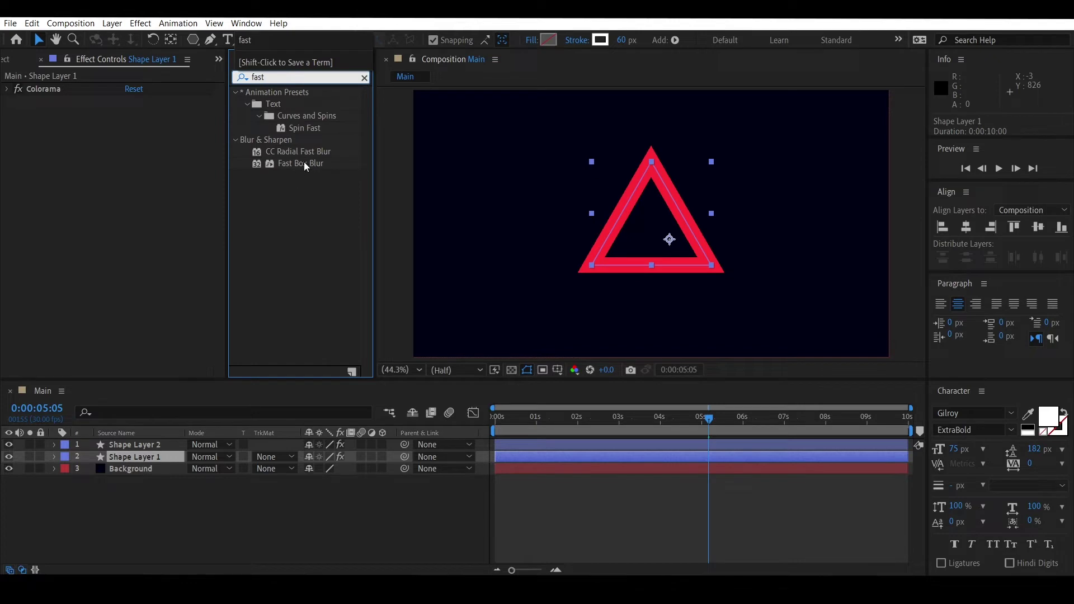
Apply Fast Box Blur to Shape Layer 1 with radius 223, 3 iterations and Repeat Edge Pixels on.
drag(304, 162, 138, 457)
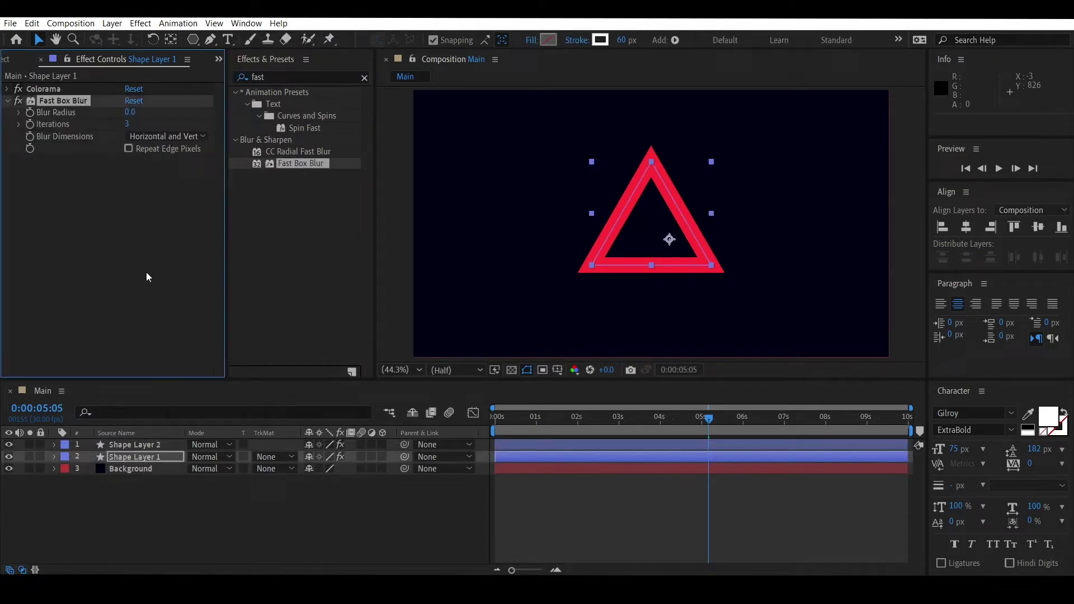
click(132, 113)
drag(139, 116, 299, 124)
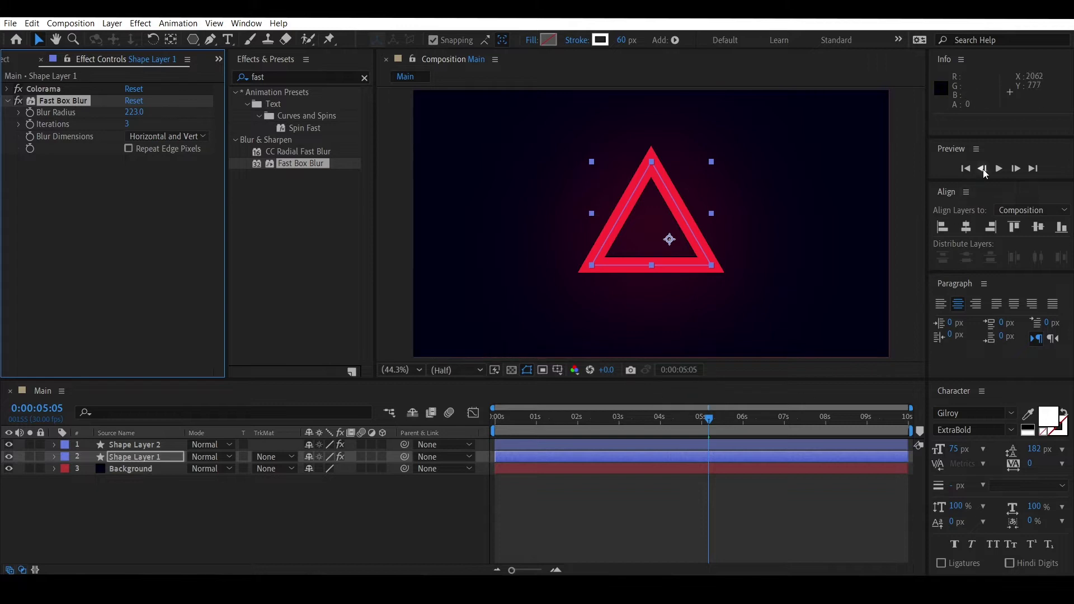
click(699, 417)
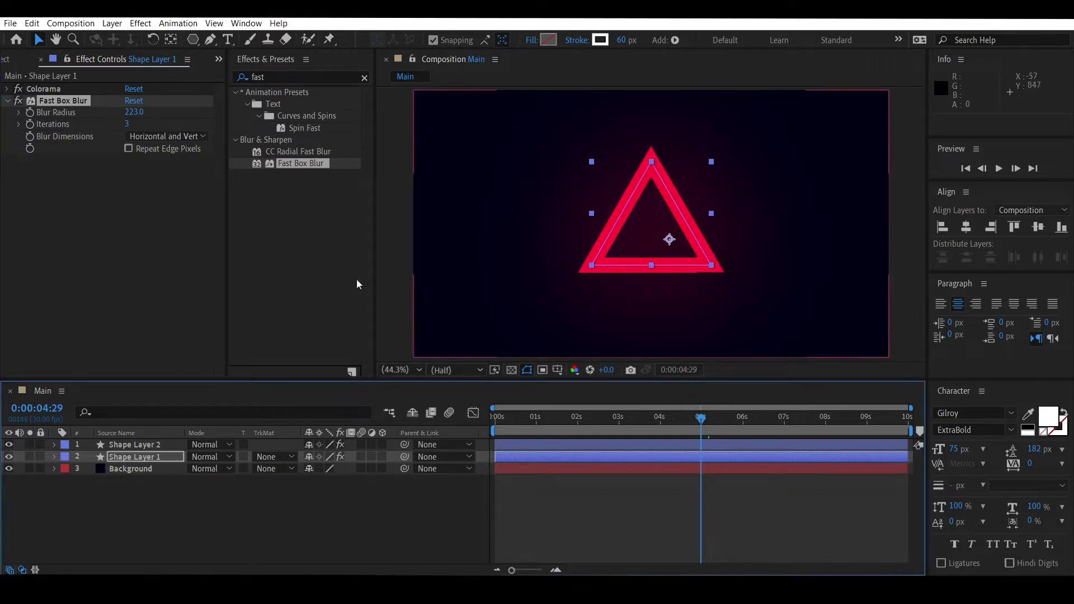
click(136, 149)
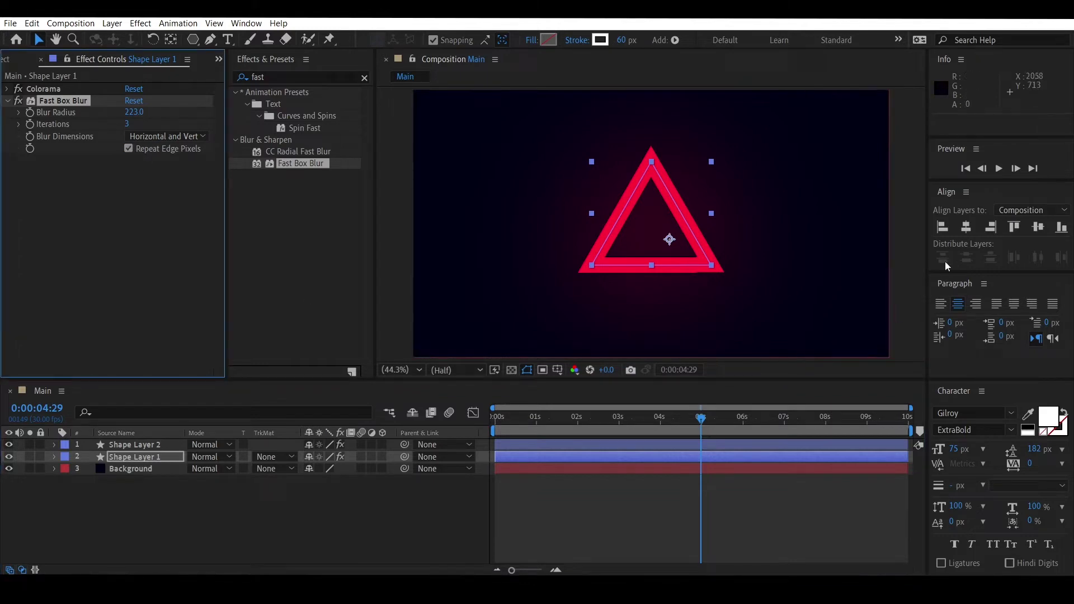
click(1016, 168)
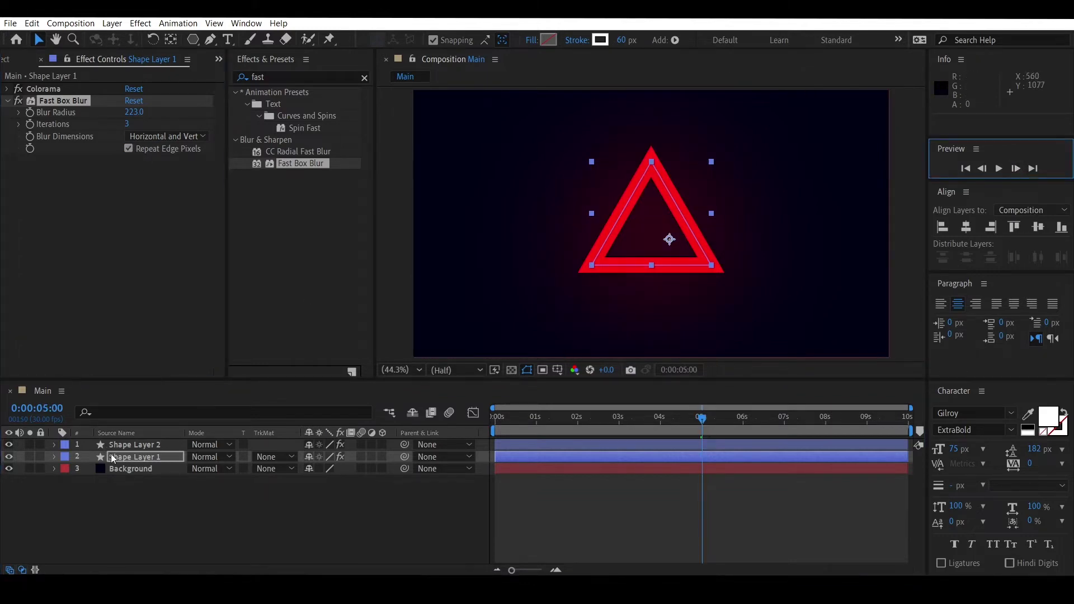
Keyframe Shape Layer 1's Opacity from 100% at 0:00:05:00 to 0% at 0:00:06:00.
click(112, 455)
click(53, 457)
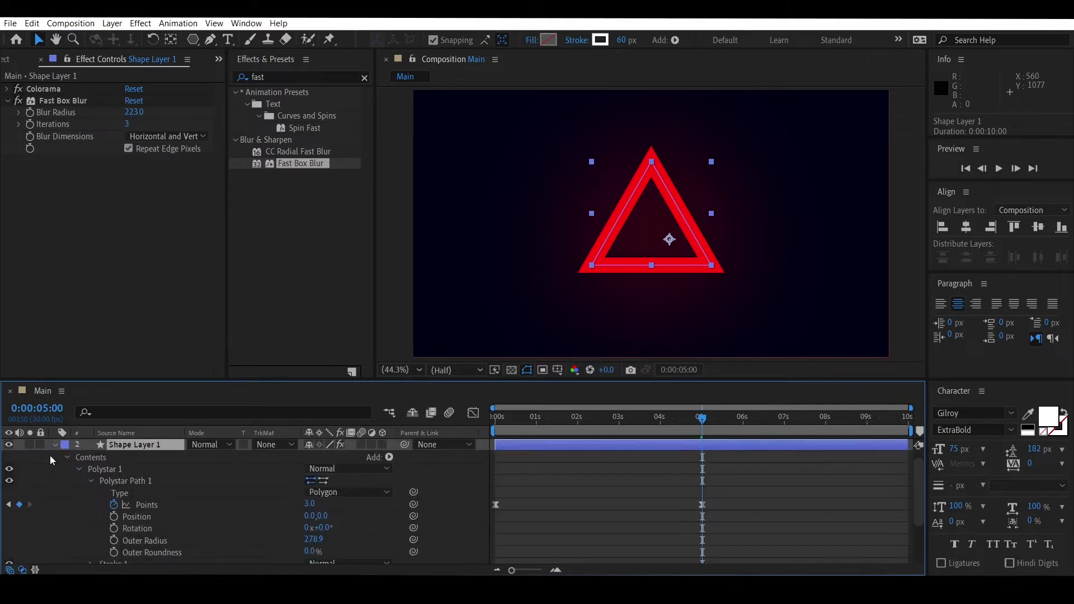
click(77, 471)
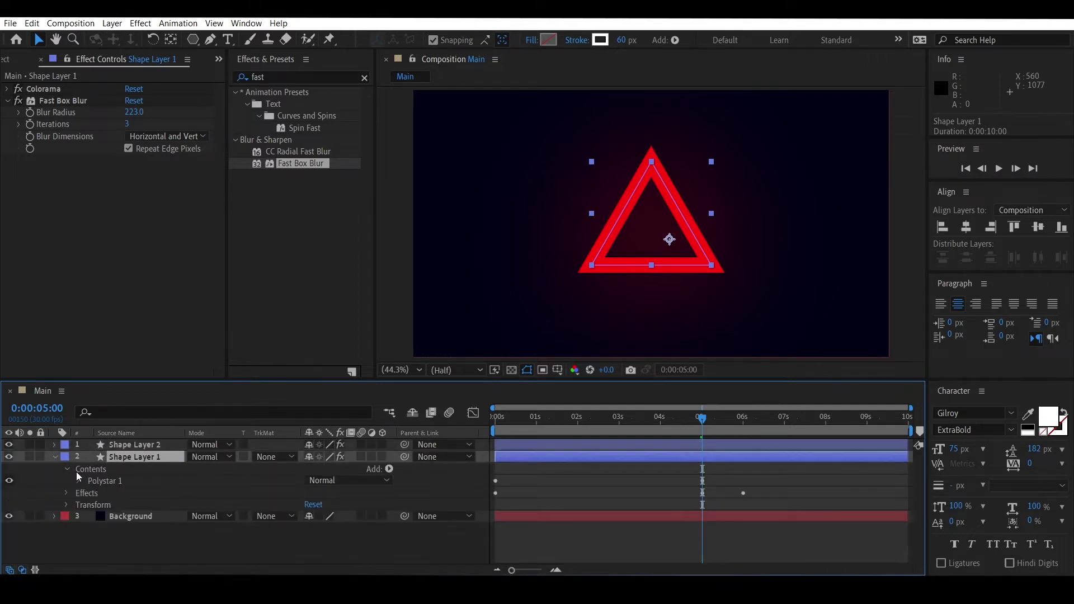
click(67, 505)
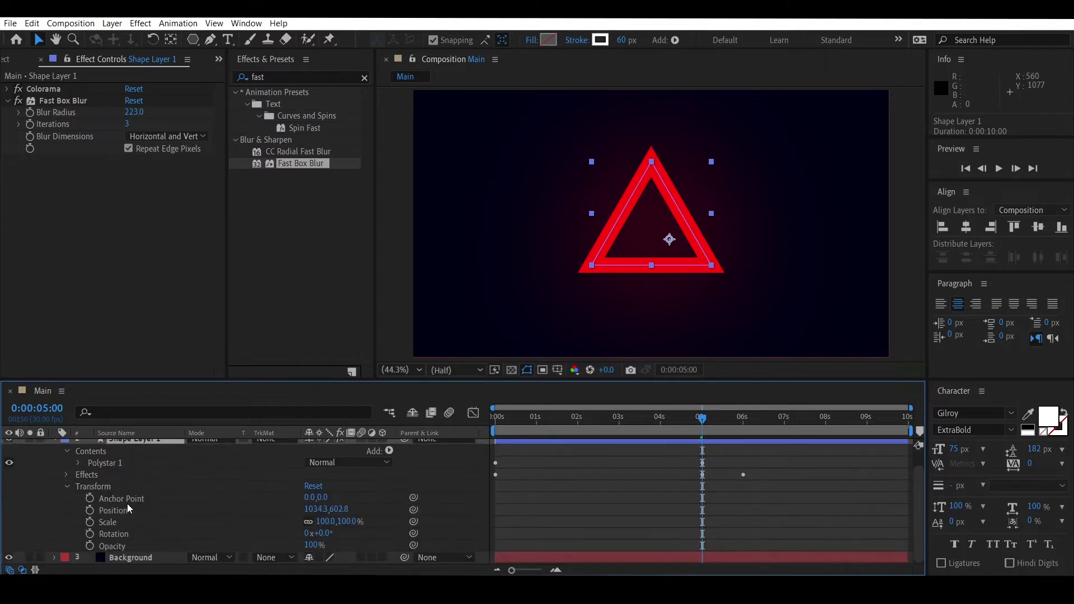
click(88, 546)
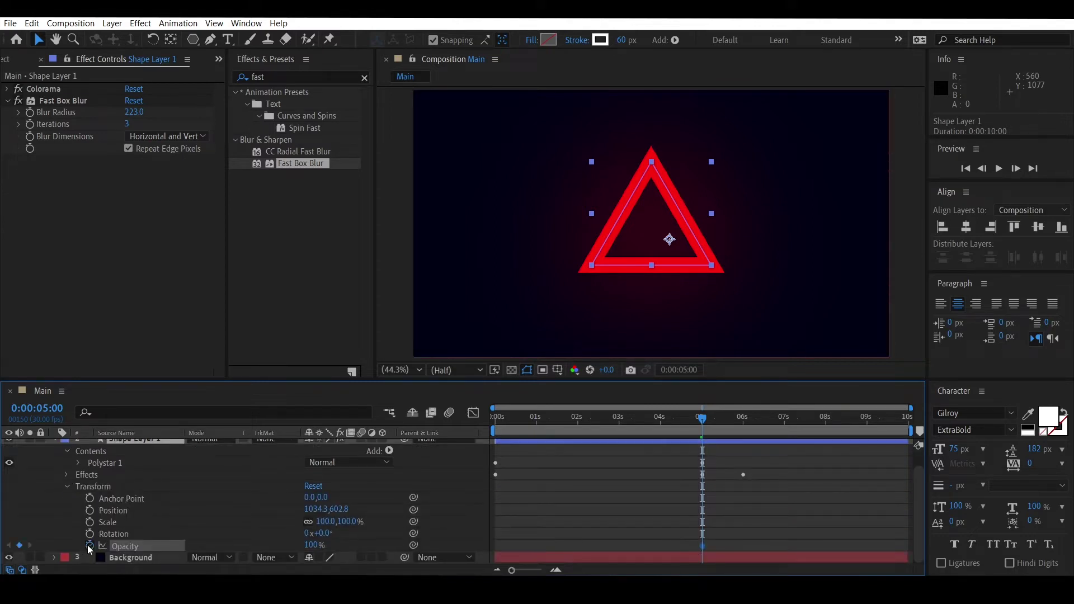
click(744, 415)
click(981, 169)
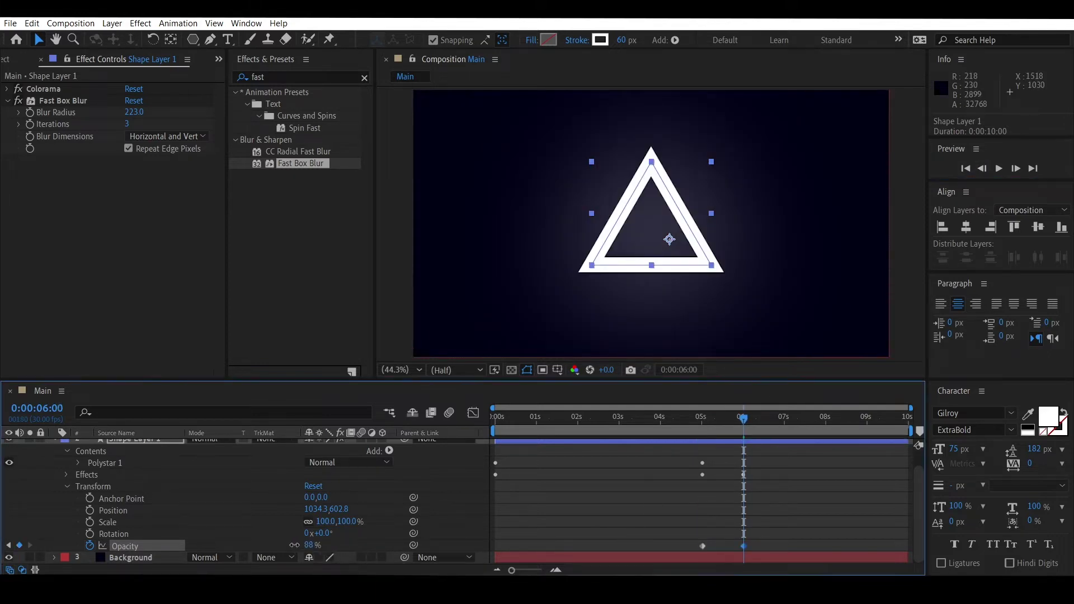
drag(315, 547, 202, 553)
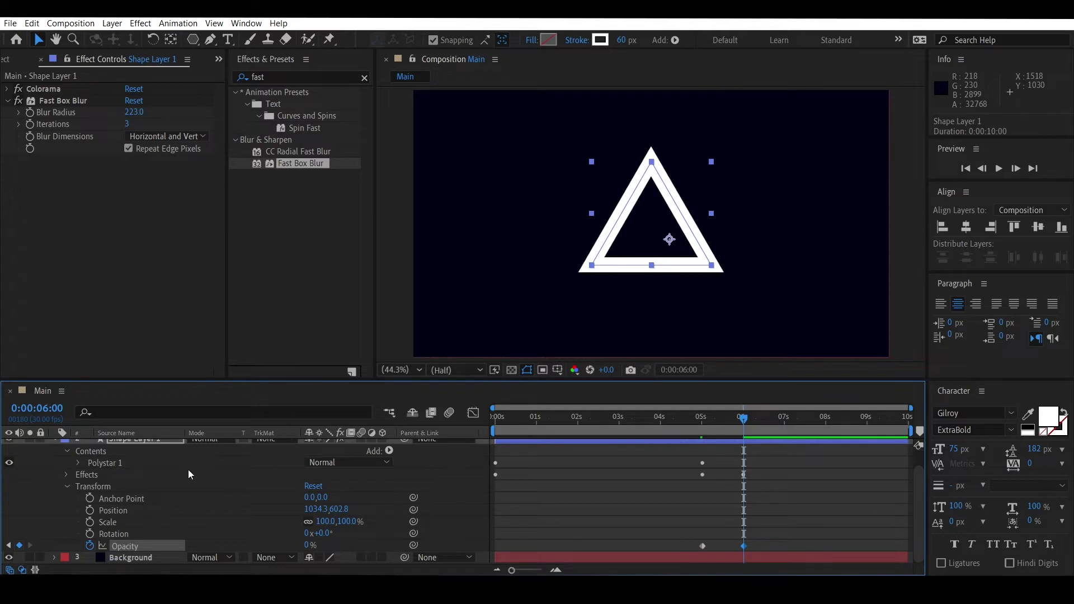
scroll(189, 471, up, 1)
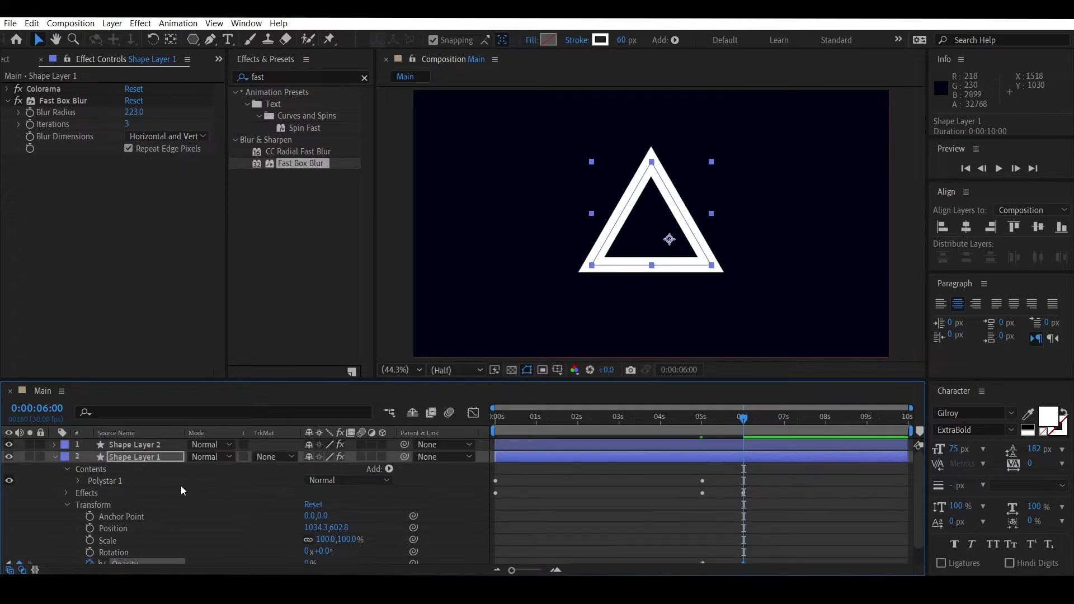
click(52, 457)
drag(651, 418, 444, 451)
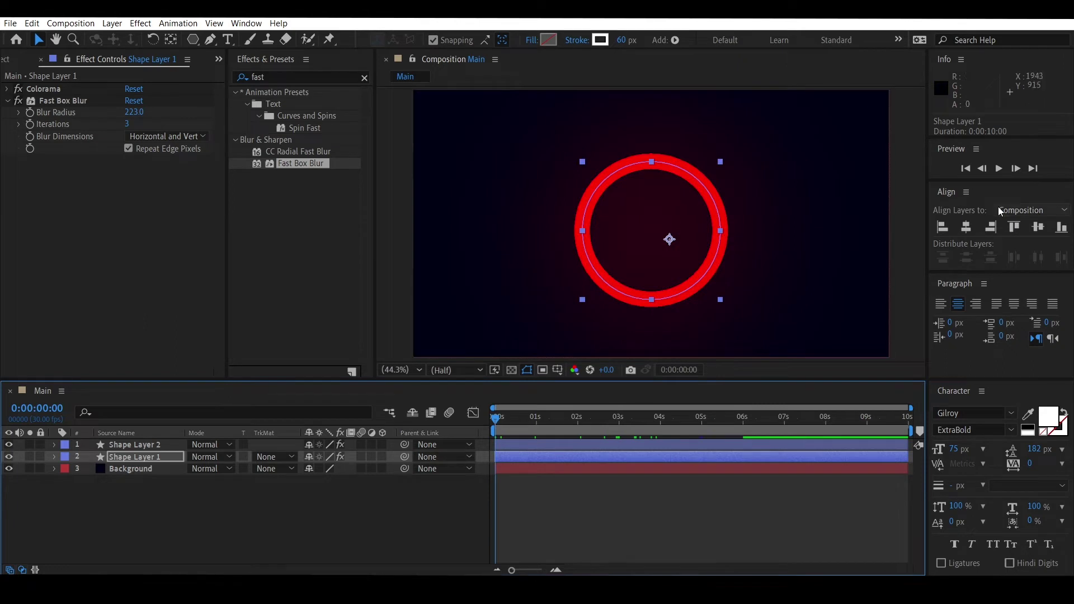
Preview the animation, replay it at Quarter resolution, then deselect layers and pick the Type tool.
click(999, 169)
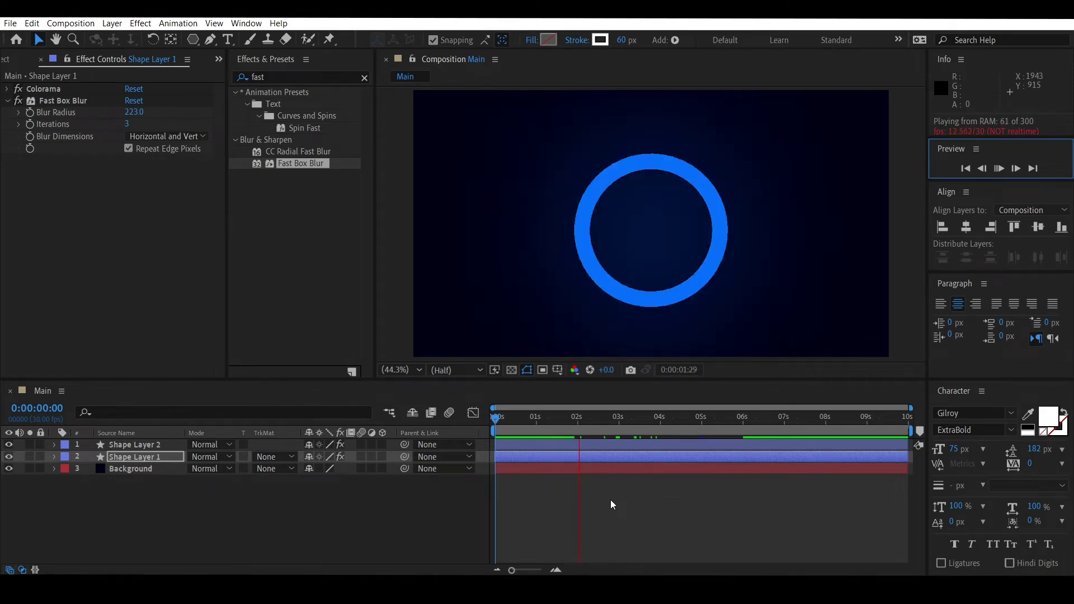
click(509, 427)
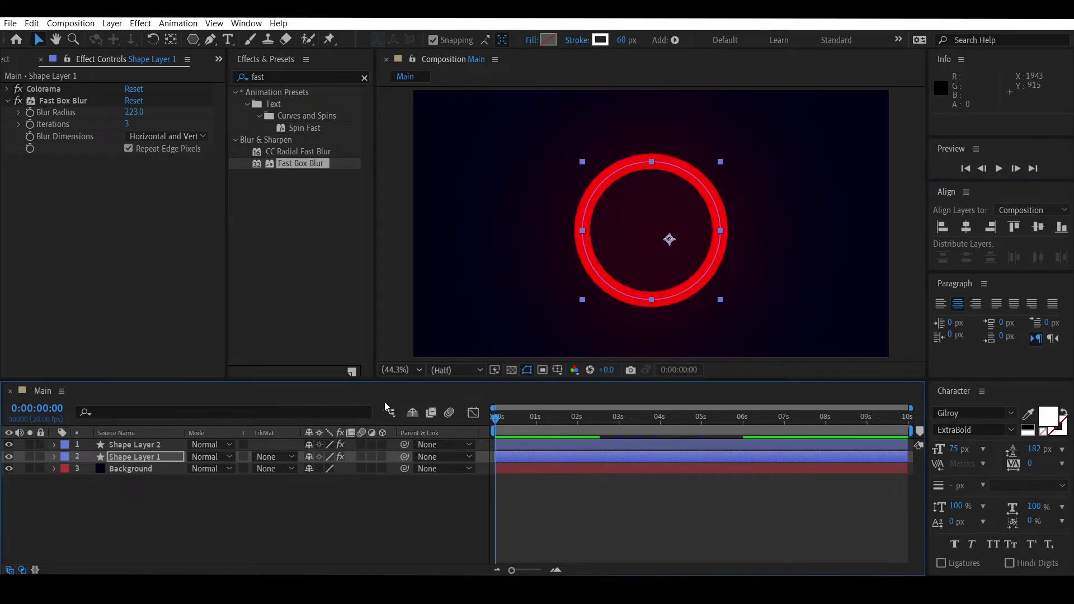
click(457, 371)
click(457, 451)
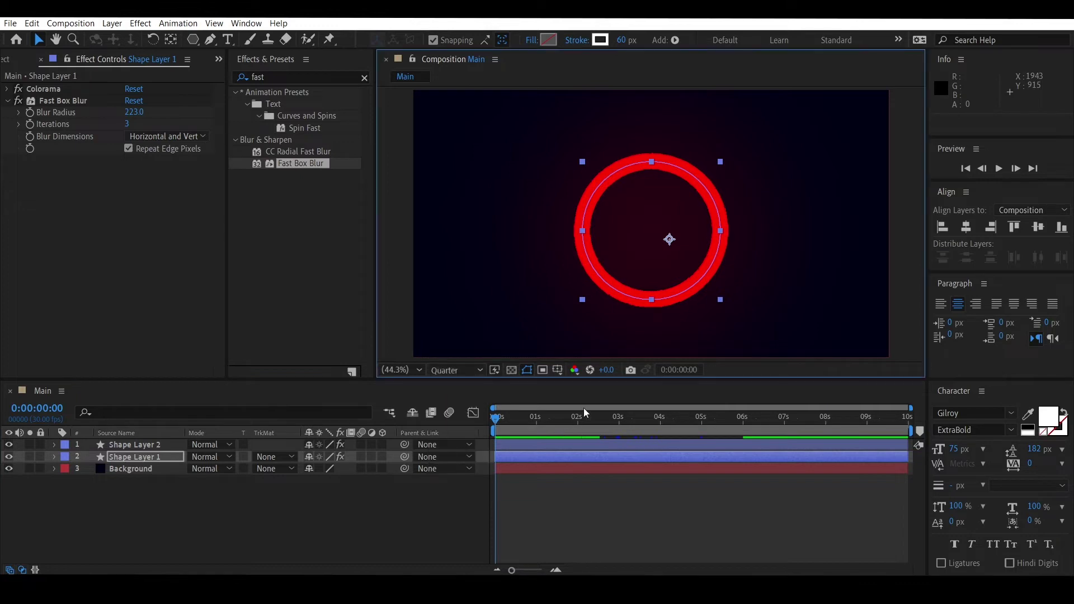
click(1000, 170)
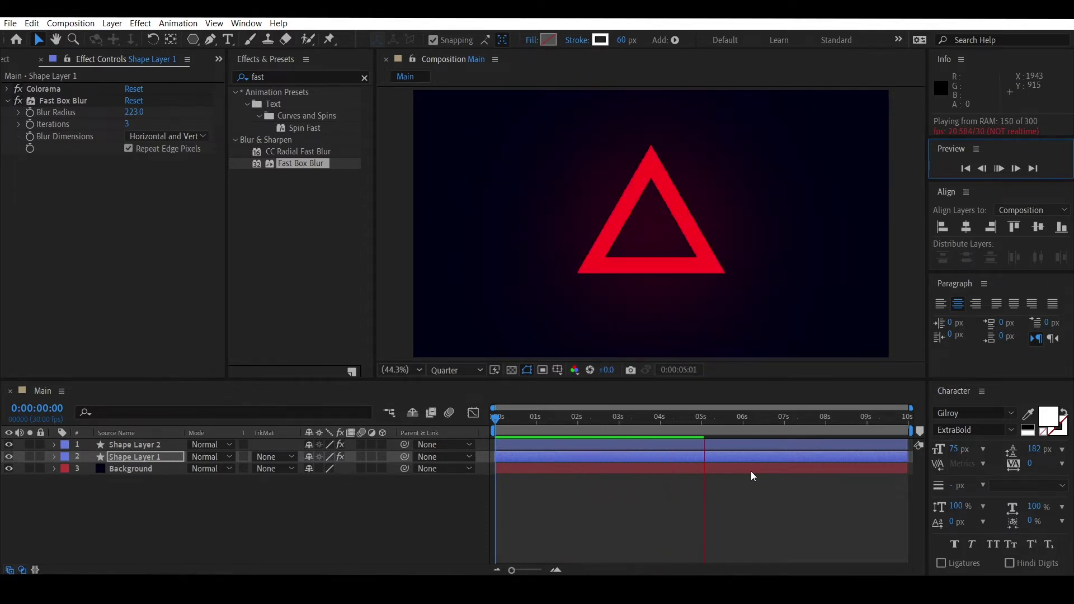
drag(741, 418, 703, 425)
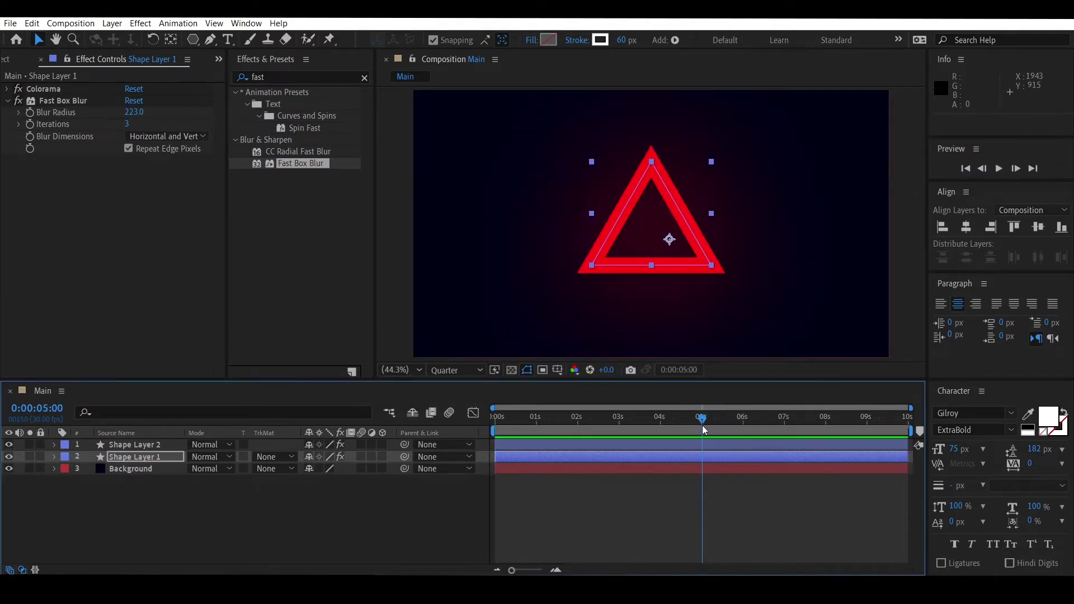
click(200, 502)
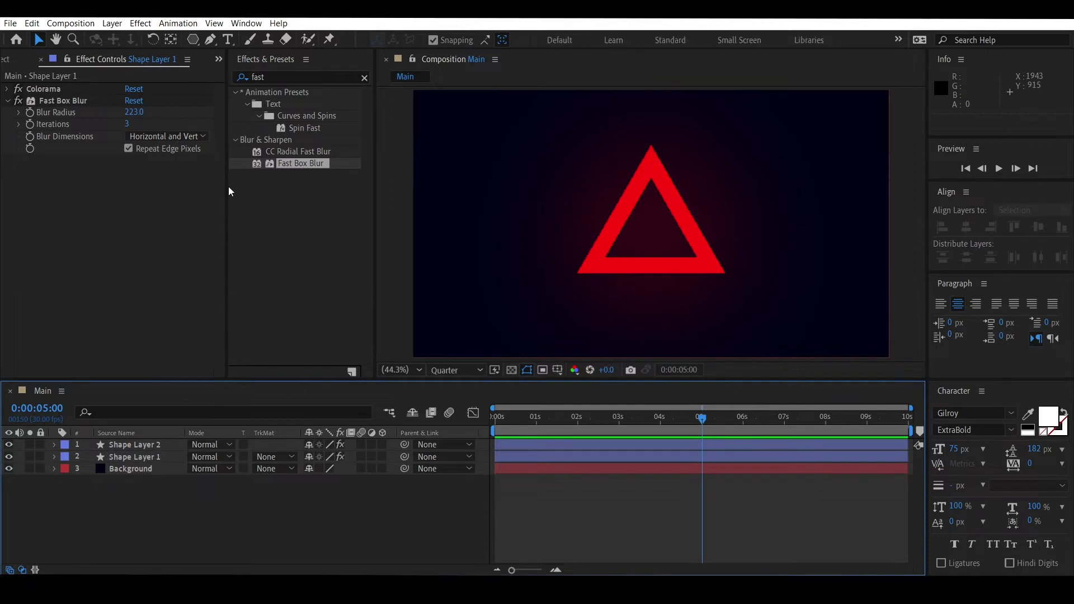
click(231, 41)
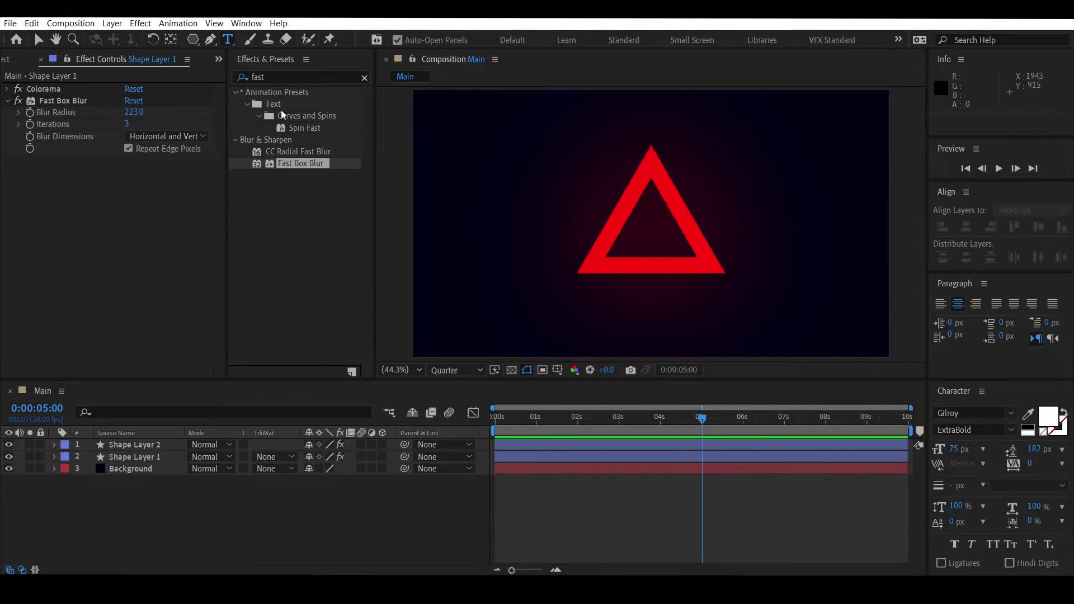
Type 'Triangular..' below the triangle, centre it horizontally, and trim its In point to 5 s.
click(589, 296)
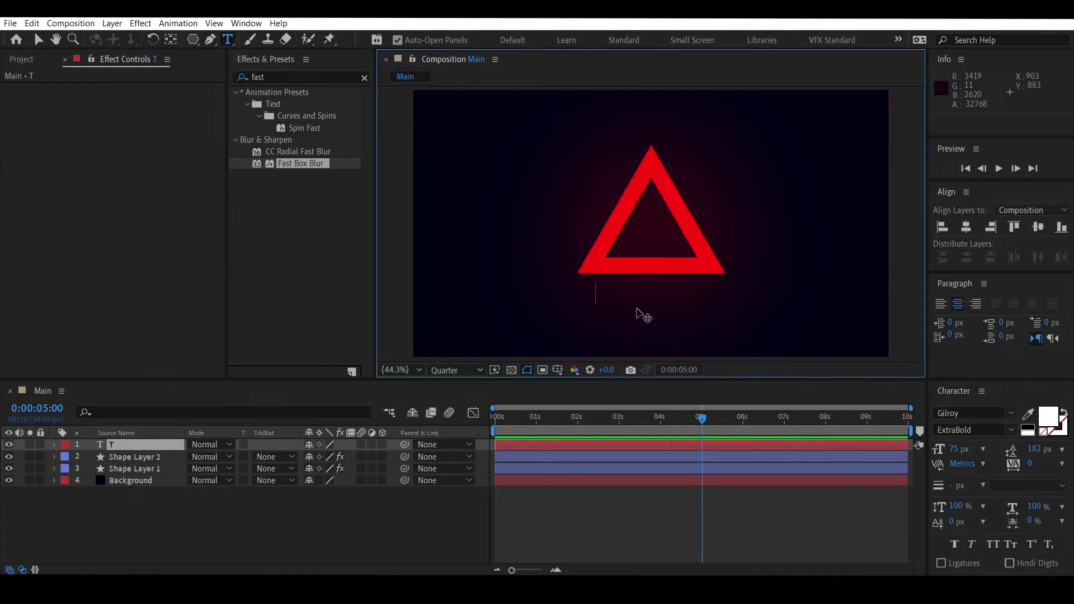
text(Trian)
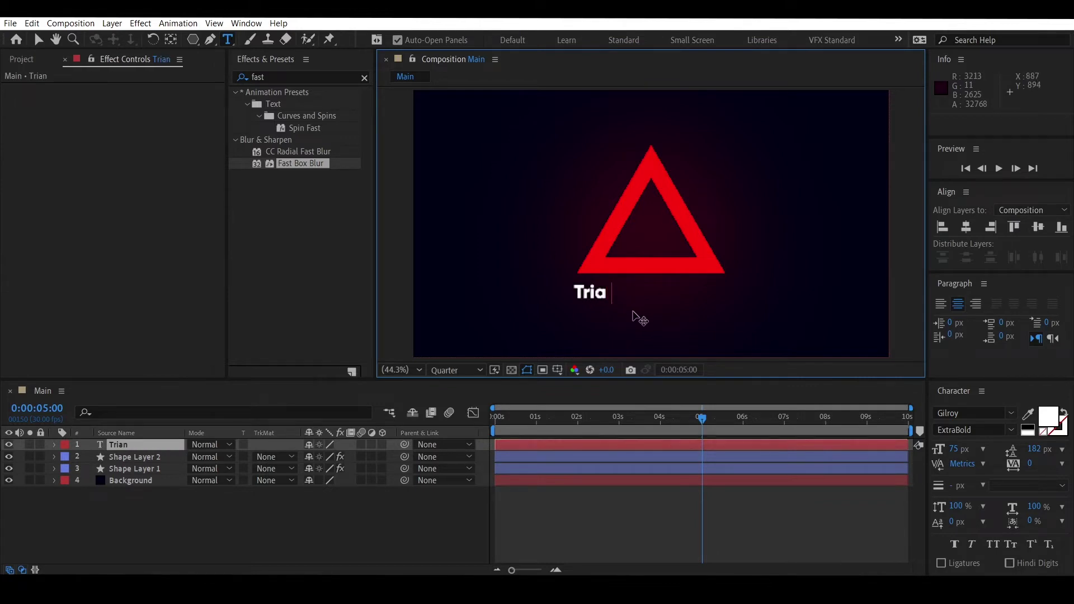
text(gular)
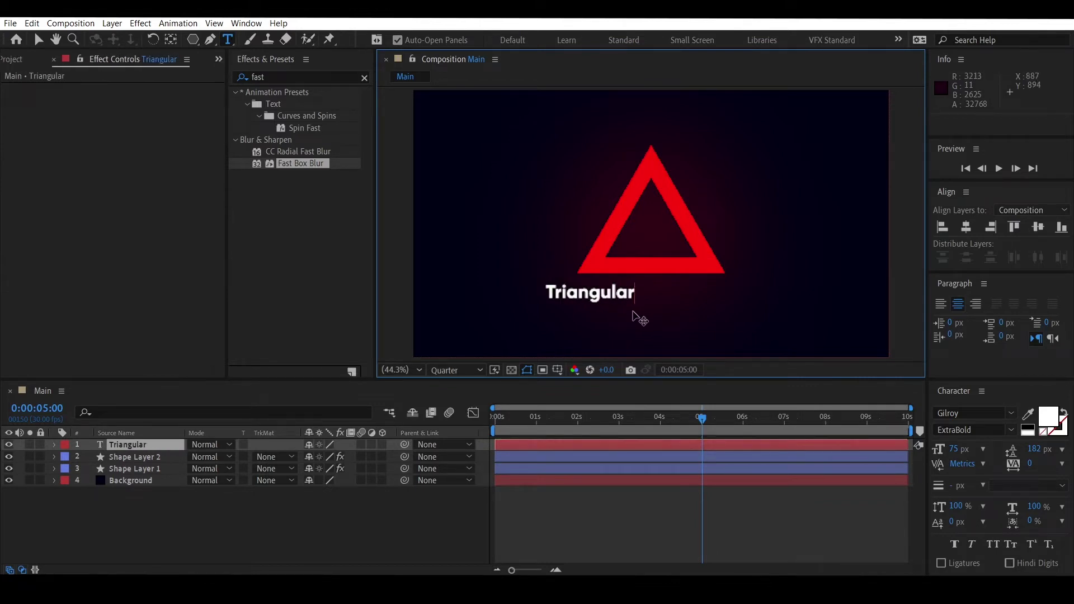
text(..)
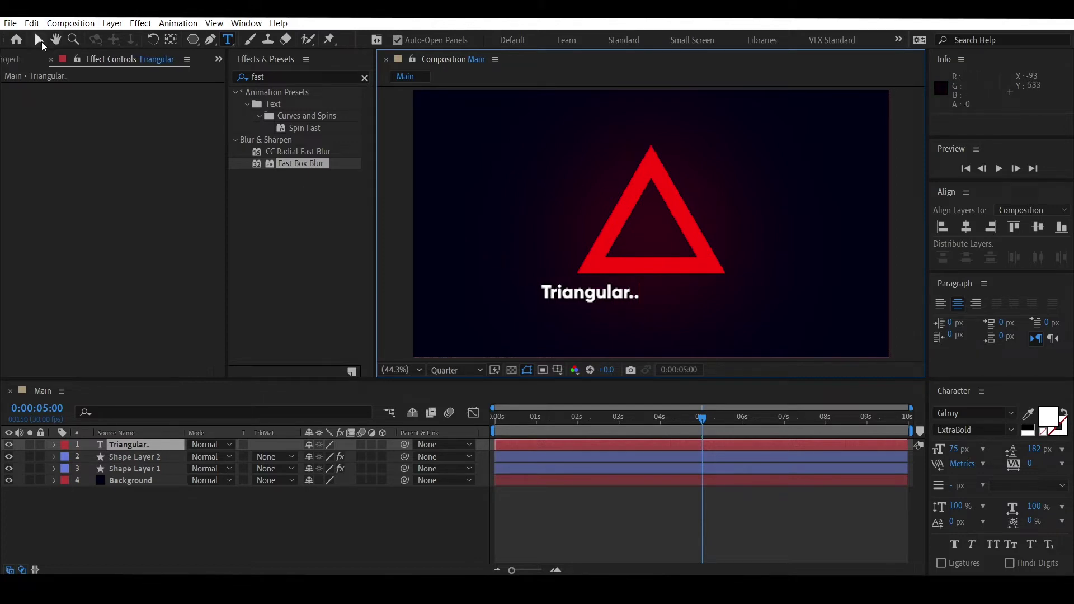
click(40, 44)
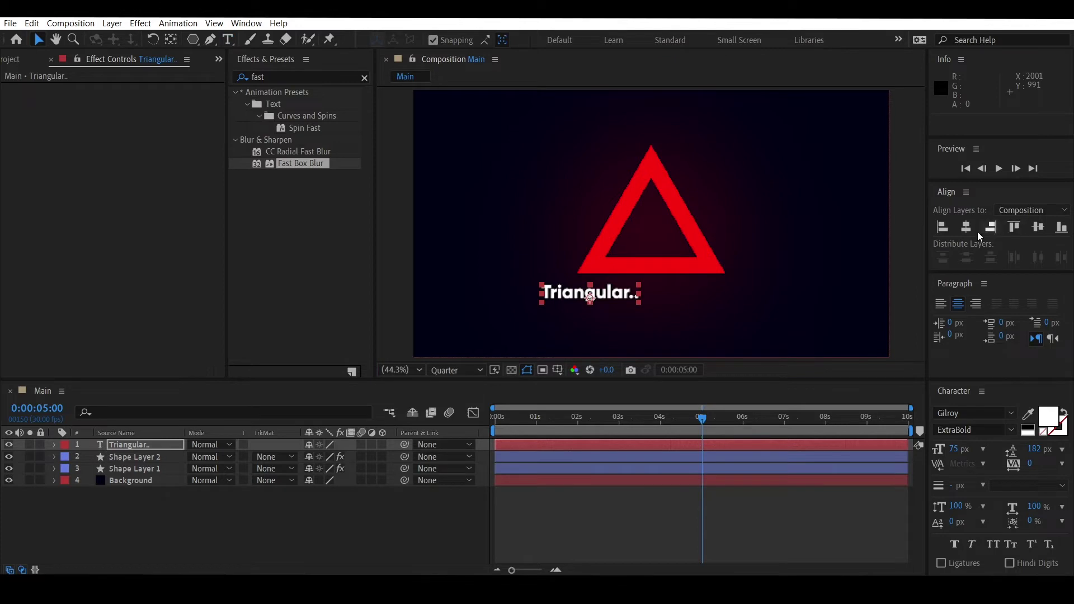
click(966, 229)
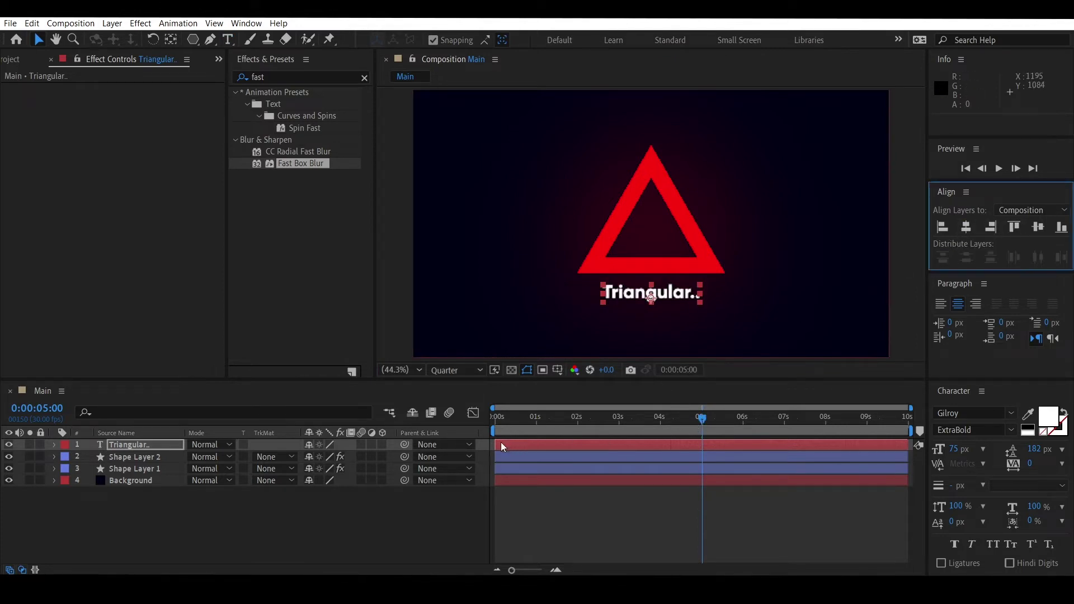
drag(493, 443, 700, 426)
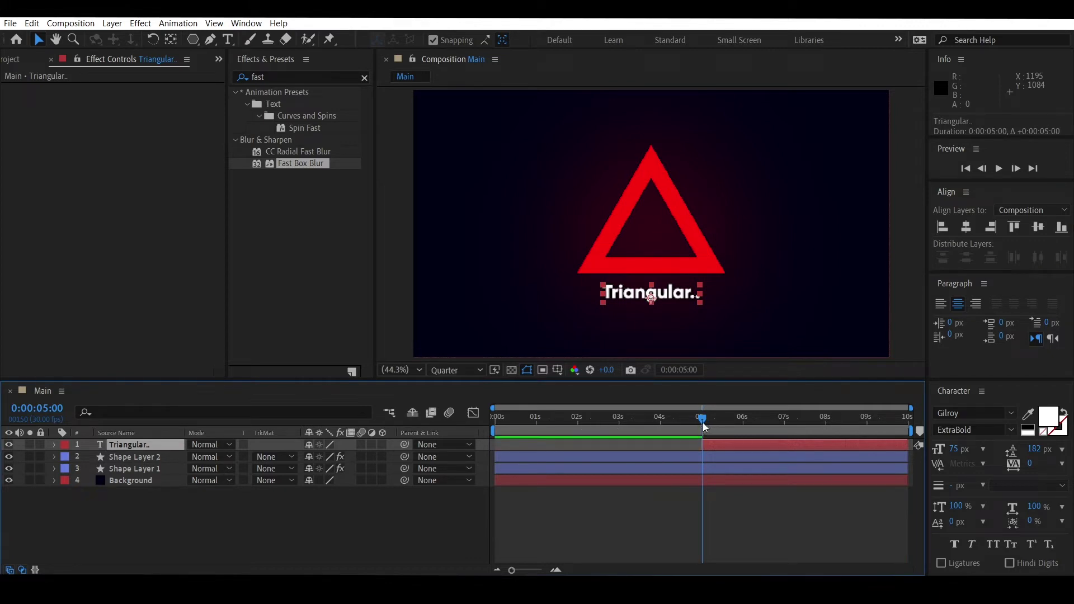
Add Position and Opacity keyframes to the text layer at 5 s and 6 s.
click(52, 445)
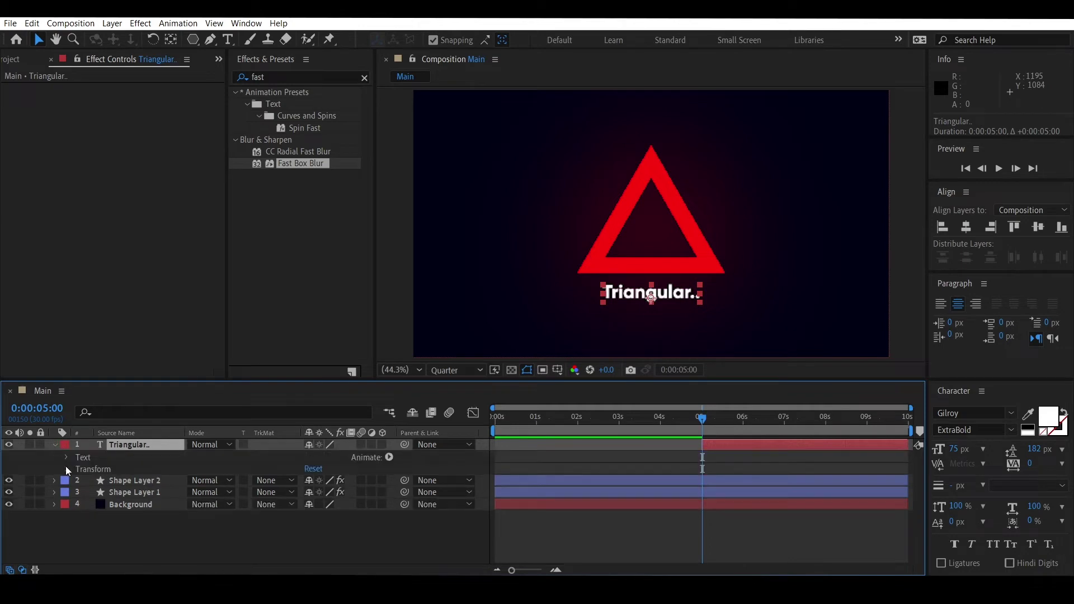
click(67, 468)
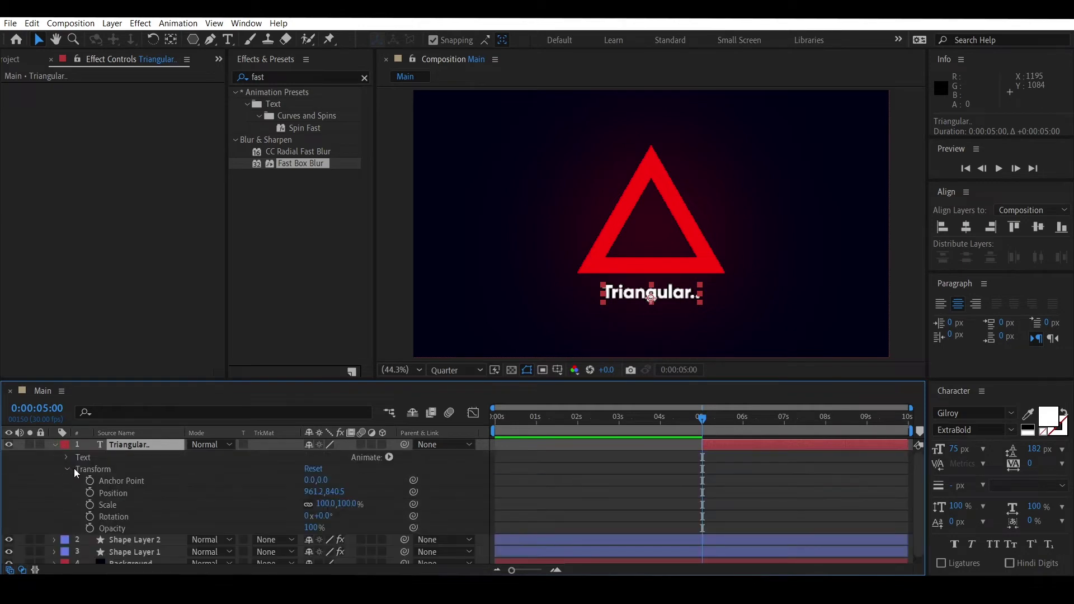
click(89, 494)
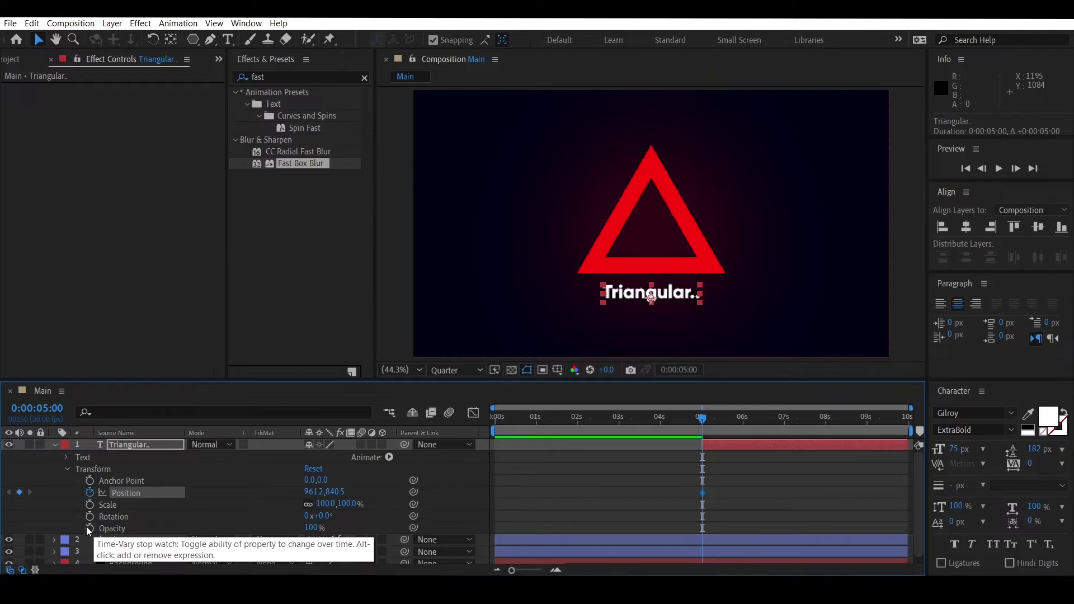
click(90, 528)
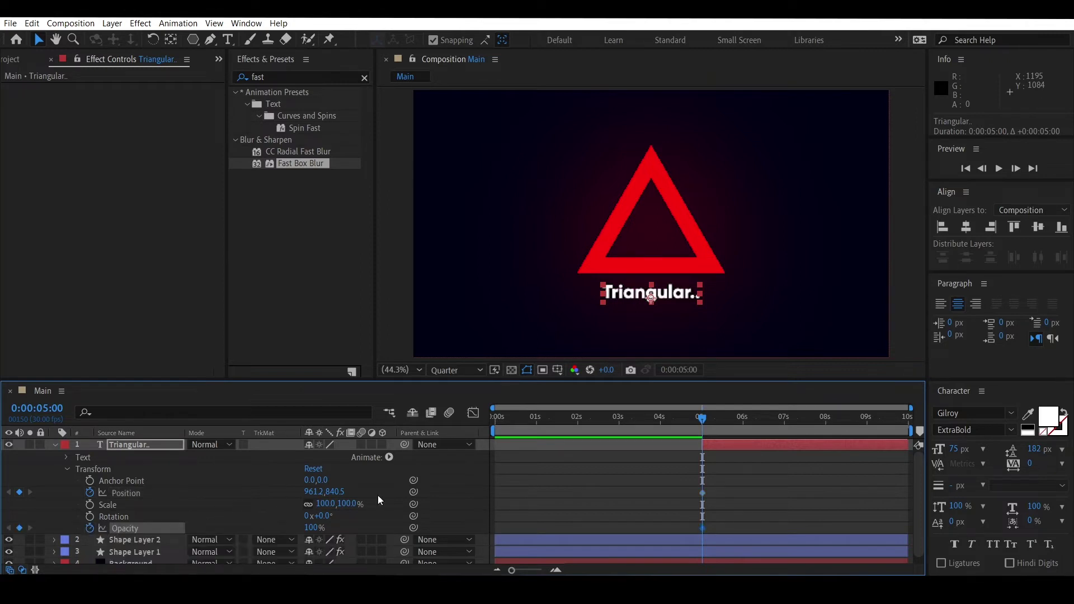
click(743, 420)
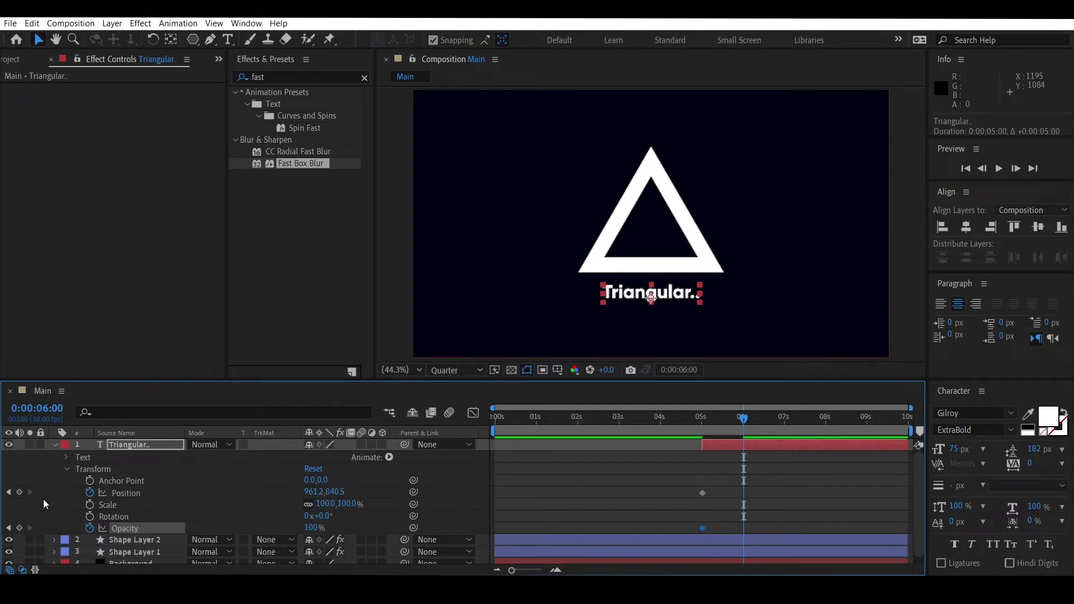
click(20, 493)
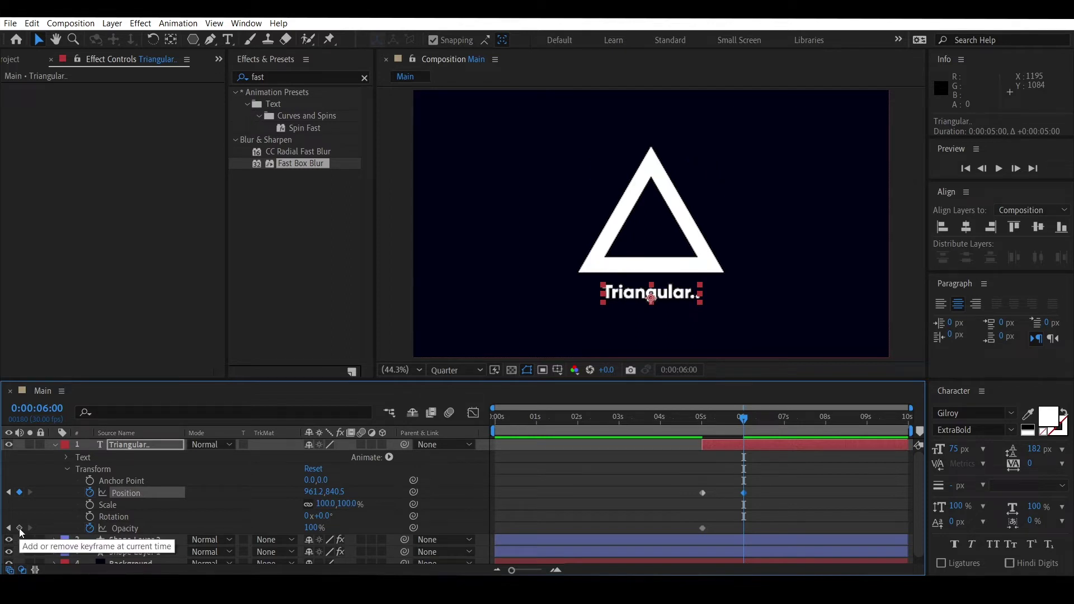
click(19, 529)
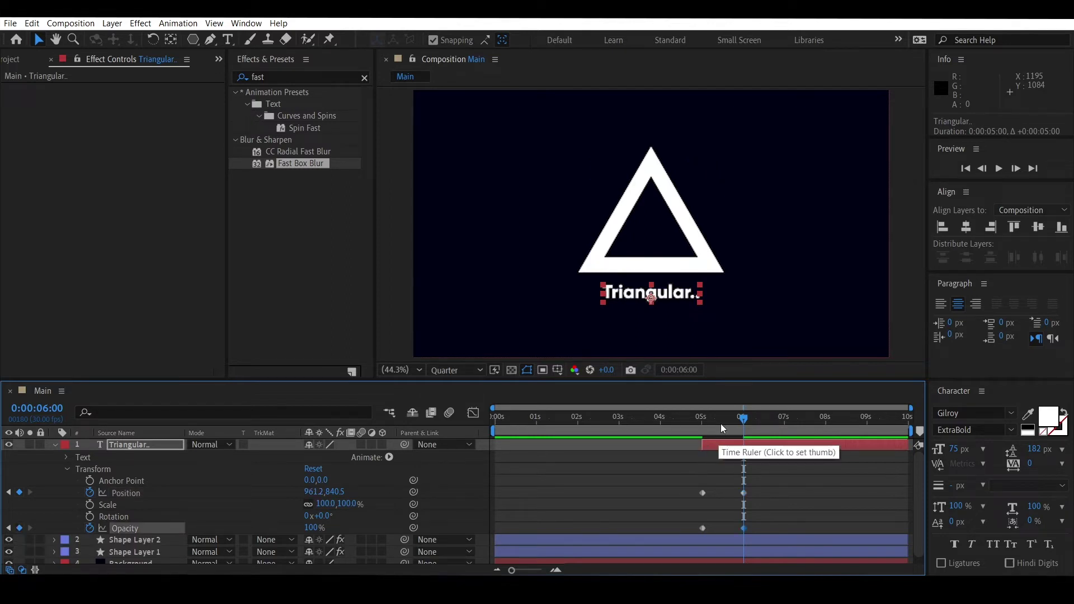
At 5 s, lower the text's Position Y to 932.5 and set Opacity to 0%.
click(716, 420)
click(701, 419)
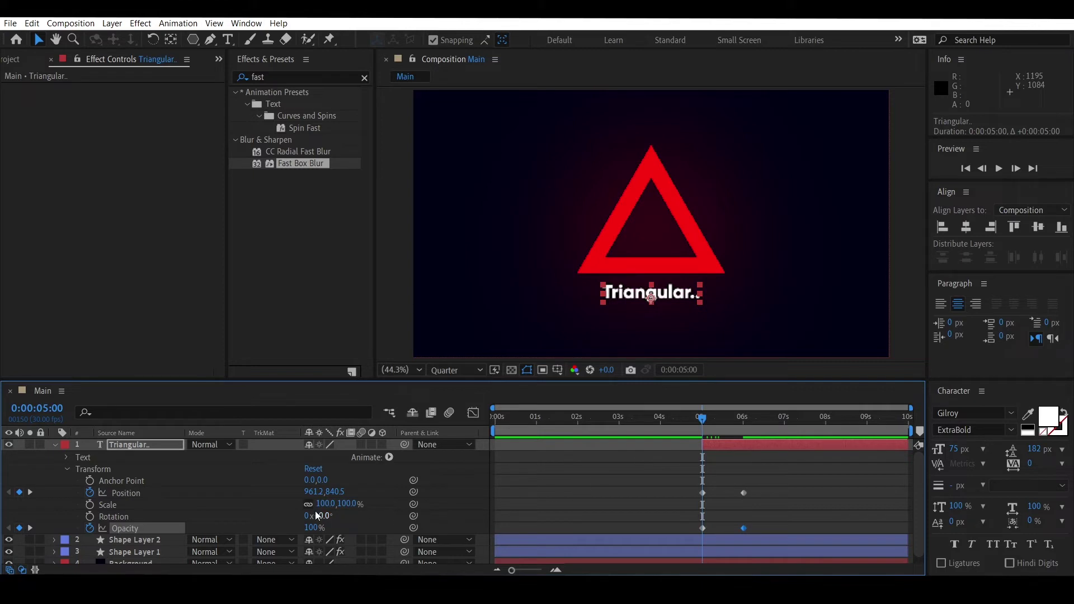
drag(333, 493, 406, 485)
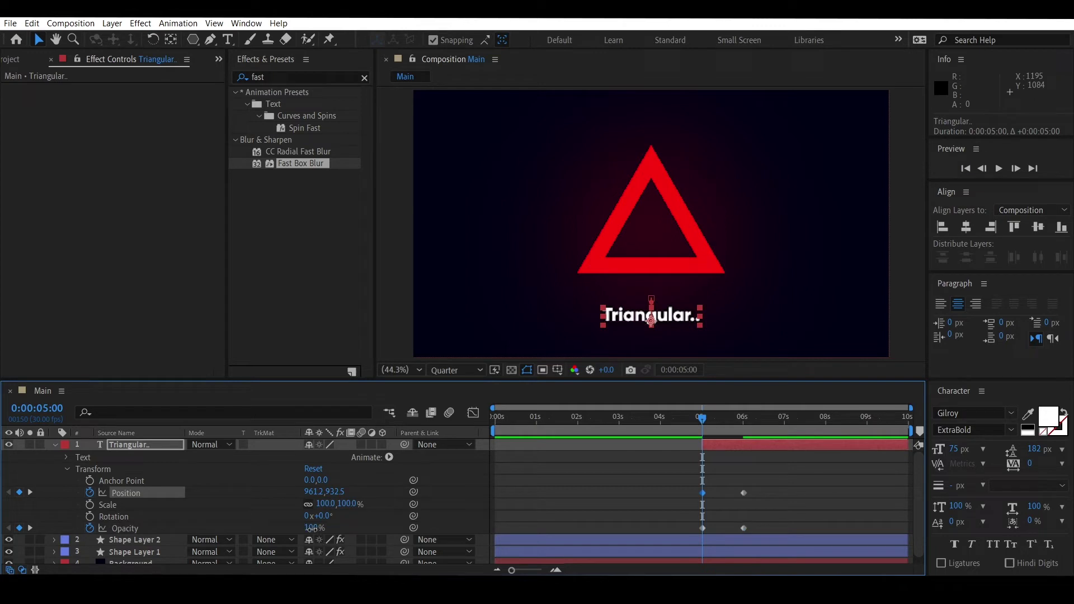
drag(311, 528, 214, 526)
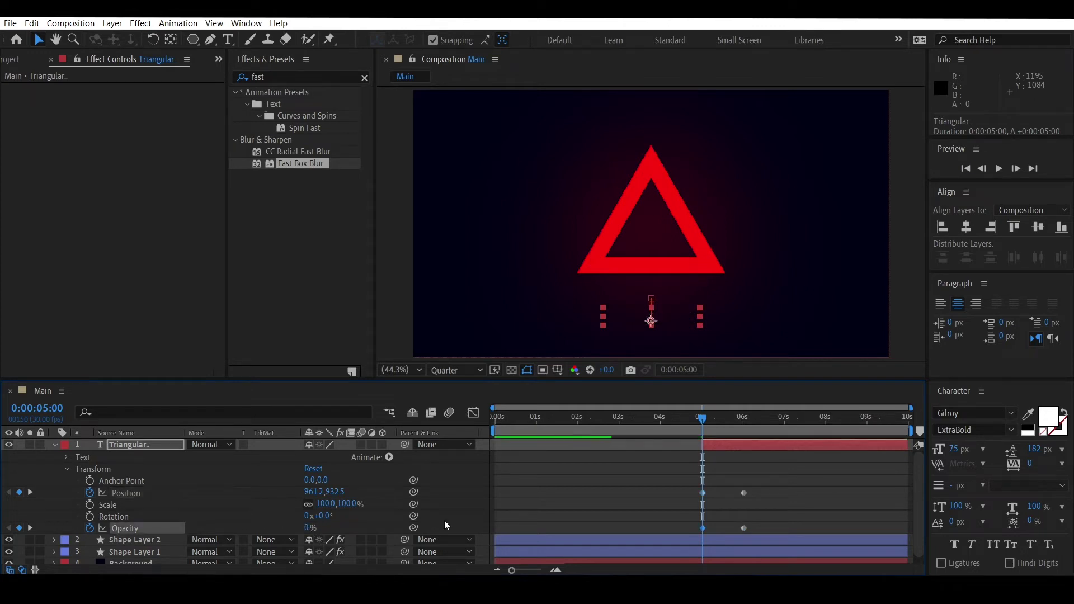
drag(686, 477, 741, 491)
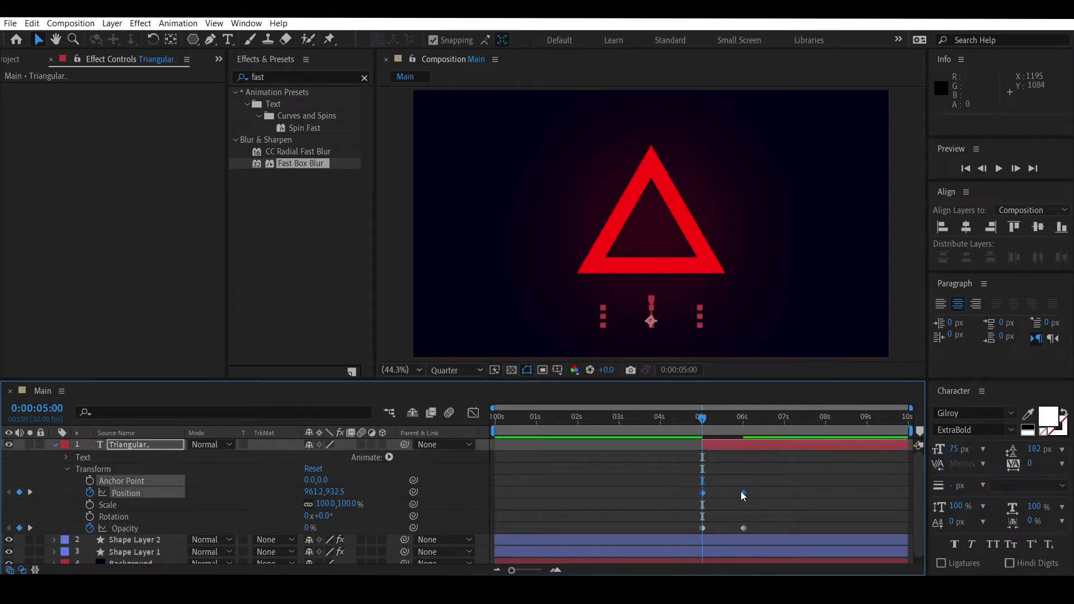
Apply Easy Ease to the text's Position keyframes.
right_click(741, 491)
mouse_move(752, 485)
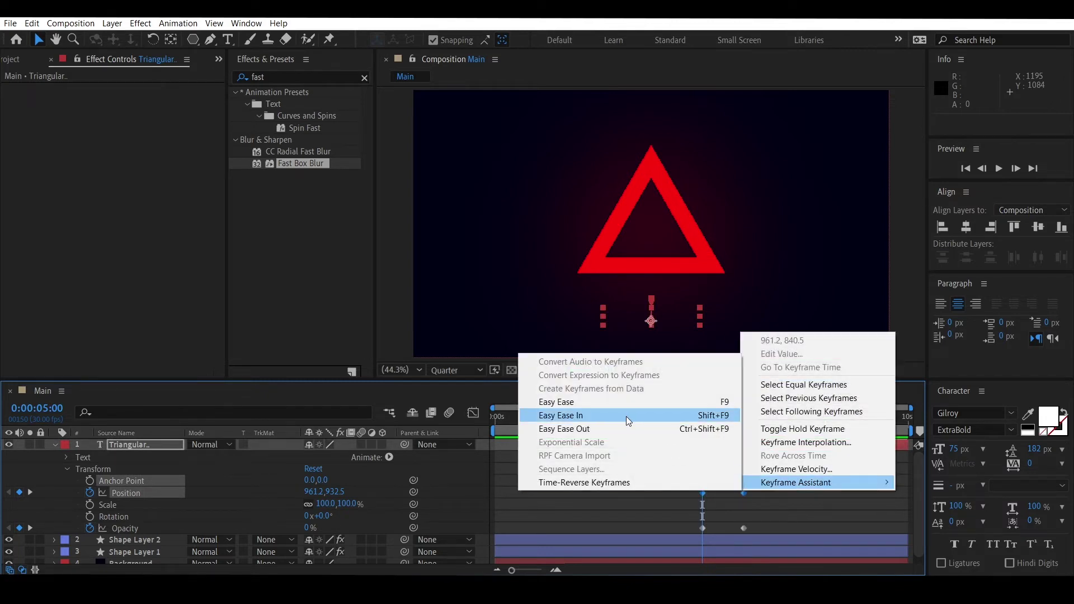
click(610, 402)
click(727, 418)
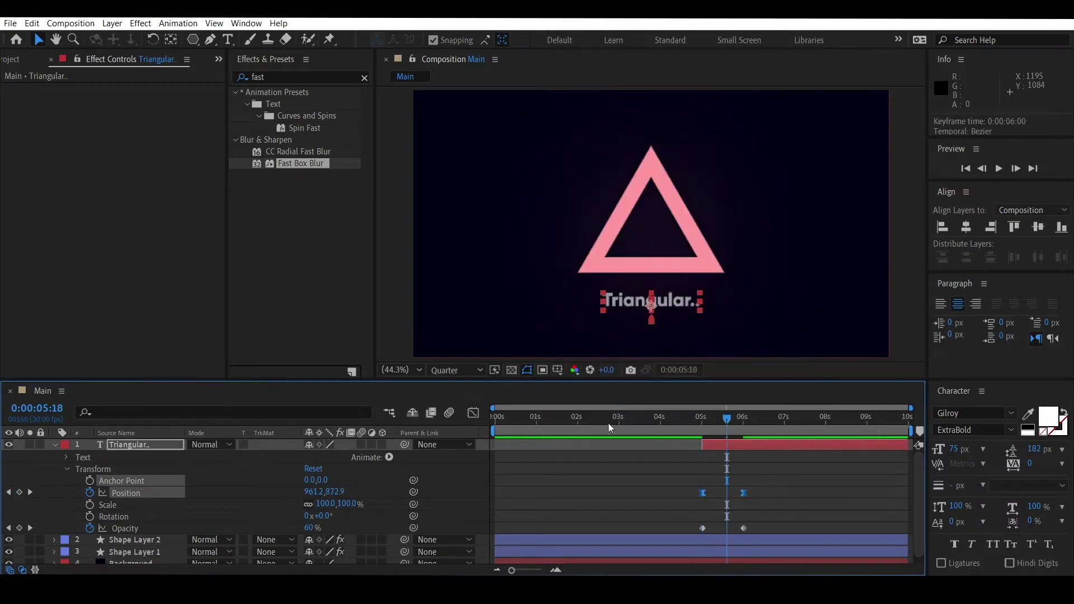
Sharpen the Position speed curve in the Graph Editor to peak near 2898 px/sec, then preview.
click(473, 414)
drag(678, 512, 719, 535)
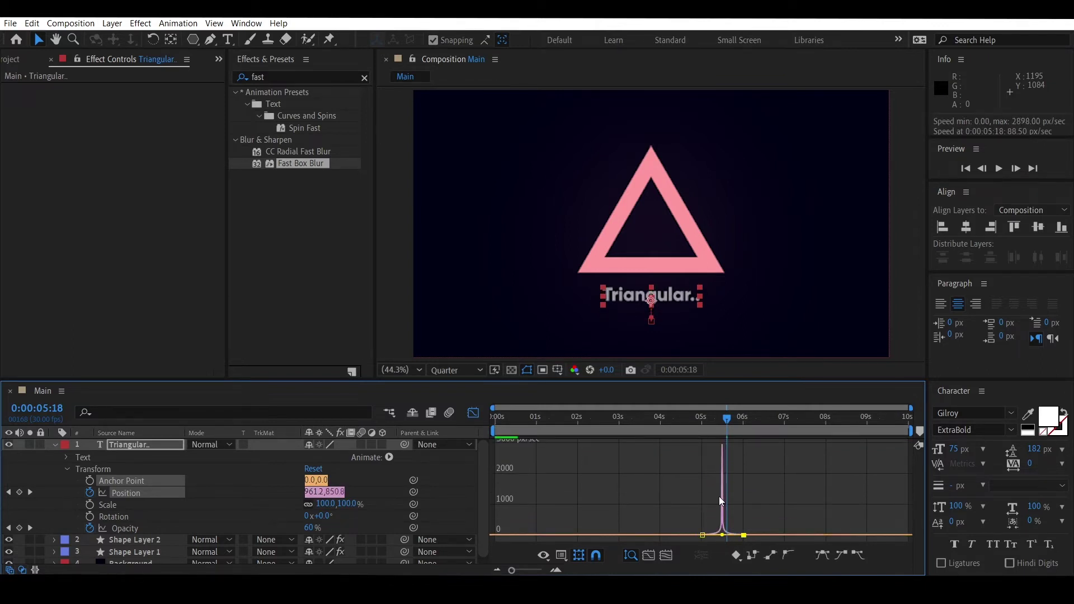
click(697, 425)
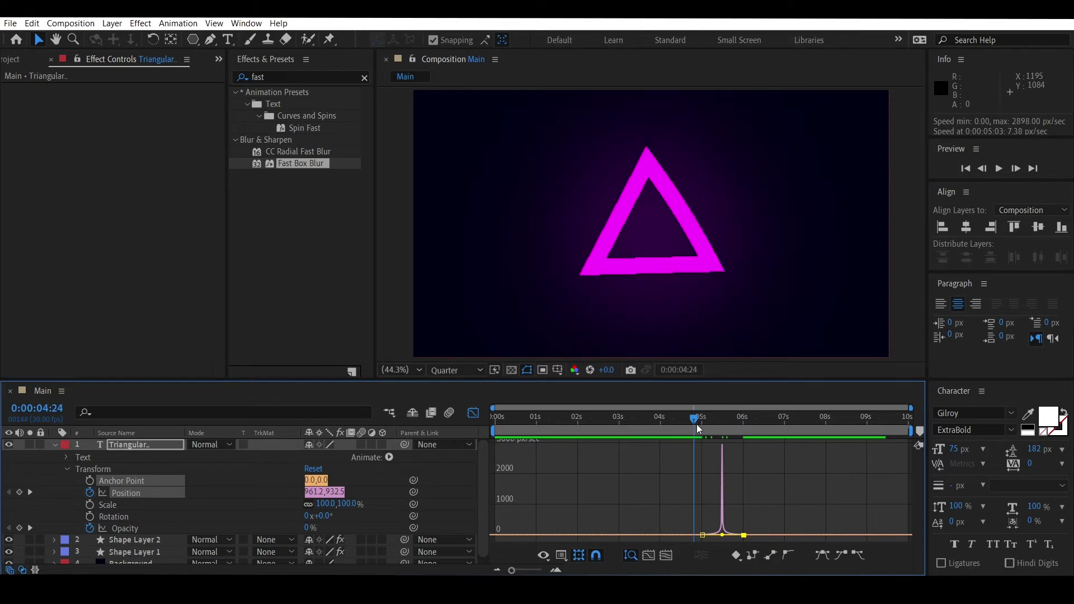
click(999, 171)
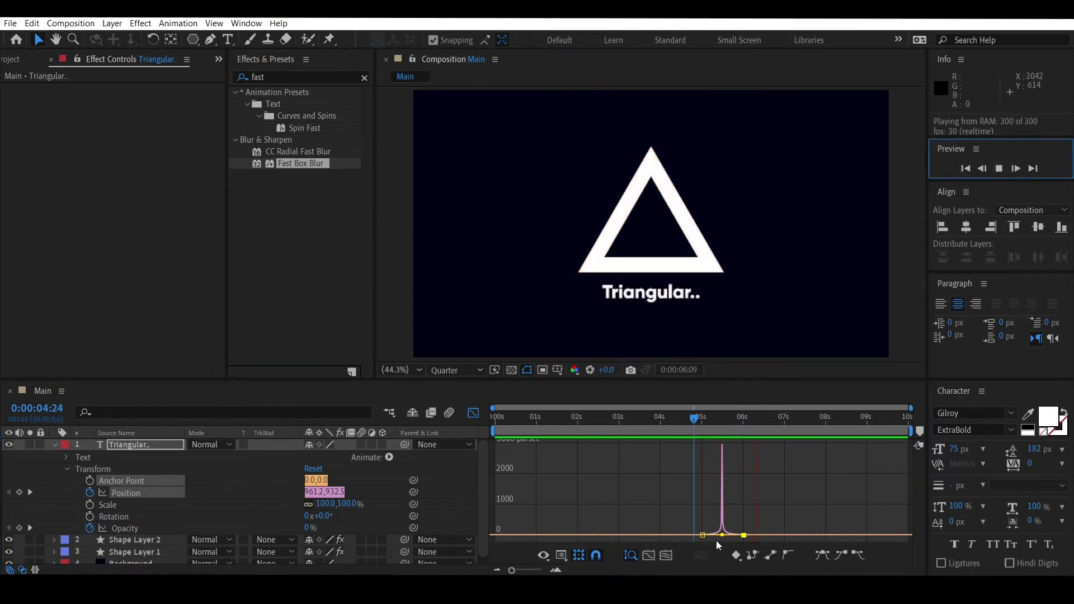
click(699, 421)
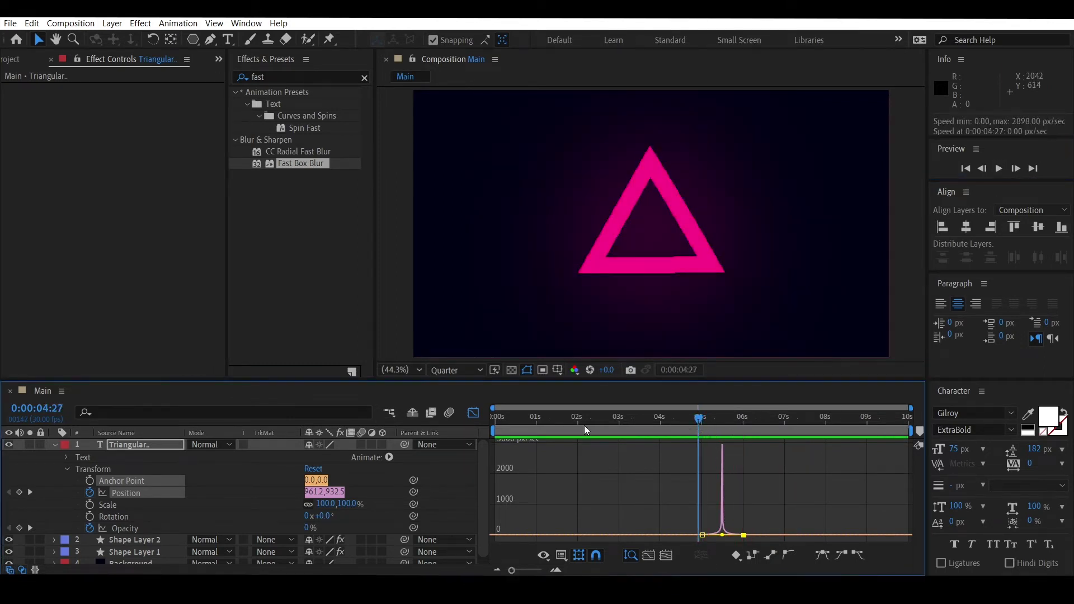
click(468, 414)
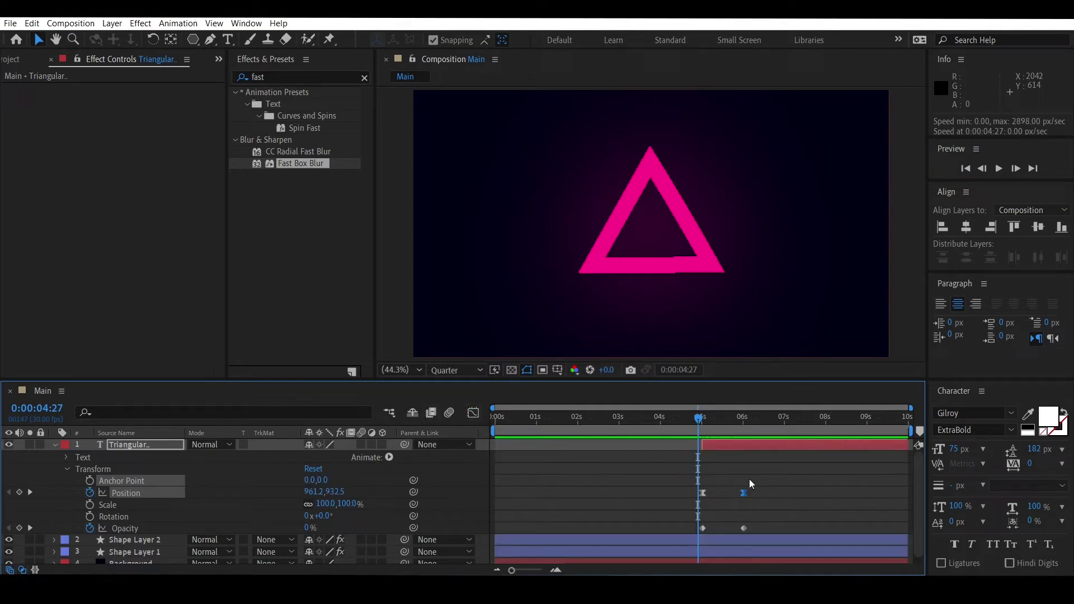
Shift the text's end Position and Opacity keyframes from 6 s to about 6:19 and preview.
drag(729, 480, 764, 534)
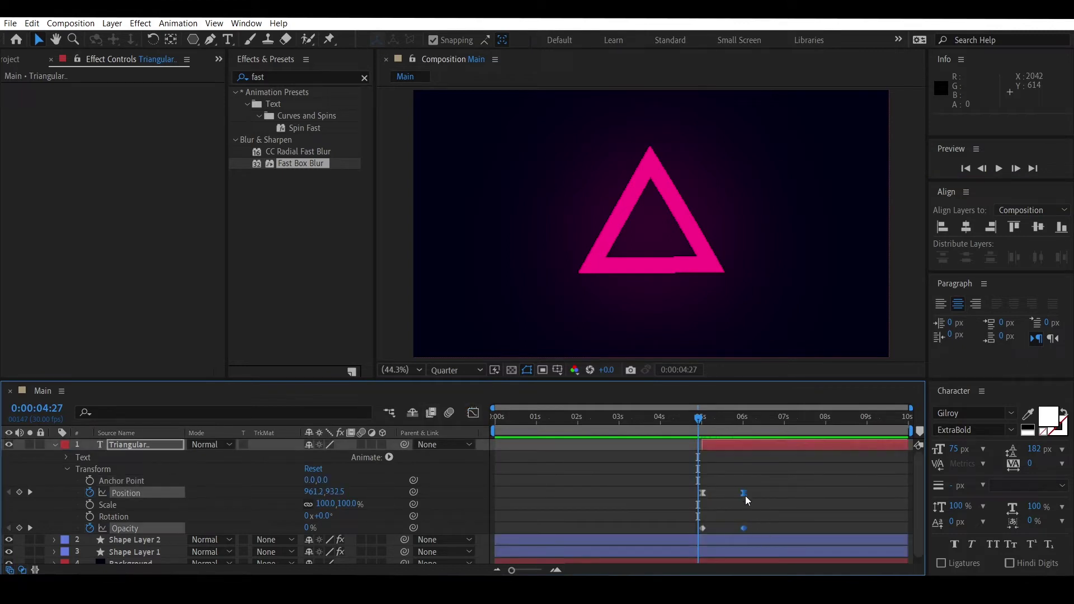
drag(744, 493, 770, 494)
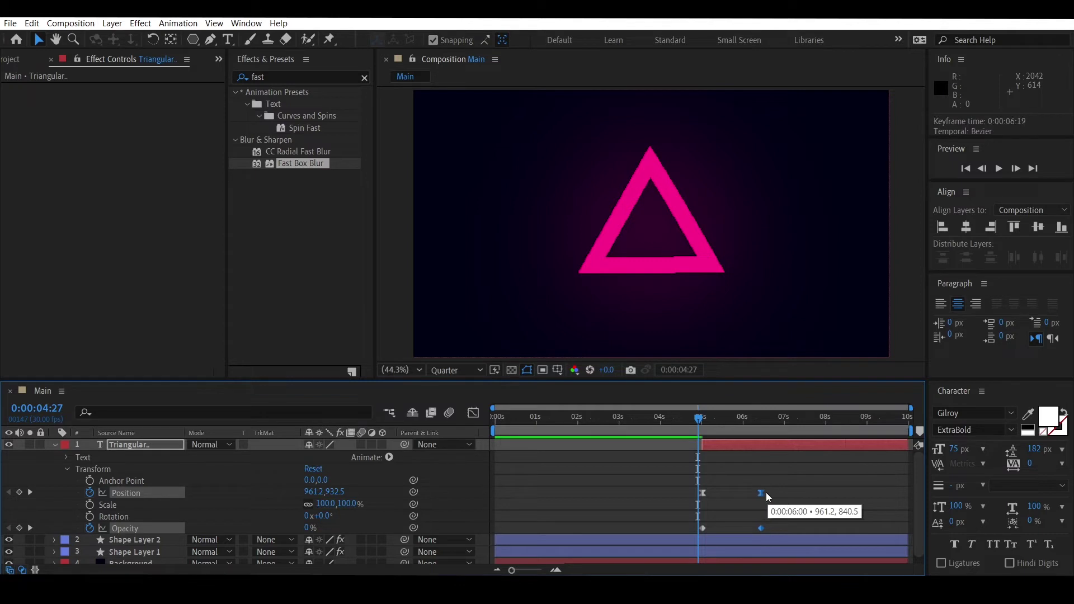
key(space)
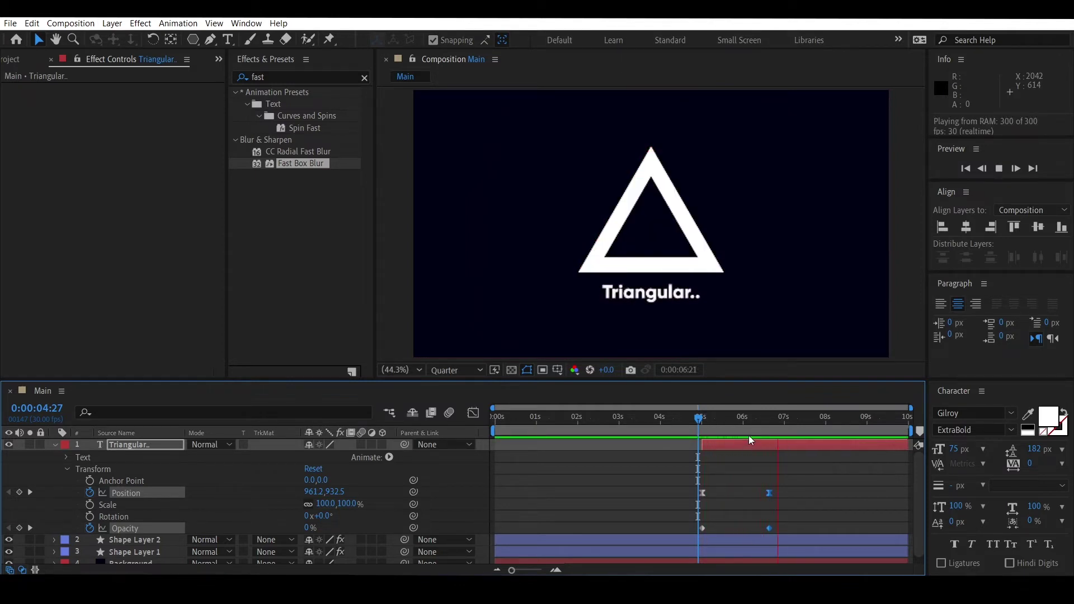
drag(745, 427, 769, 438)
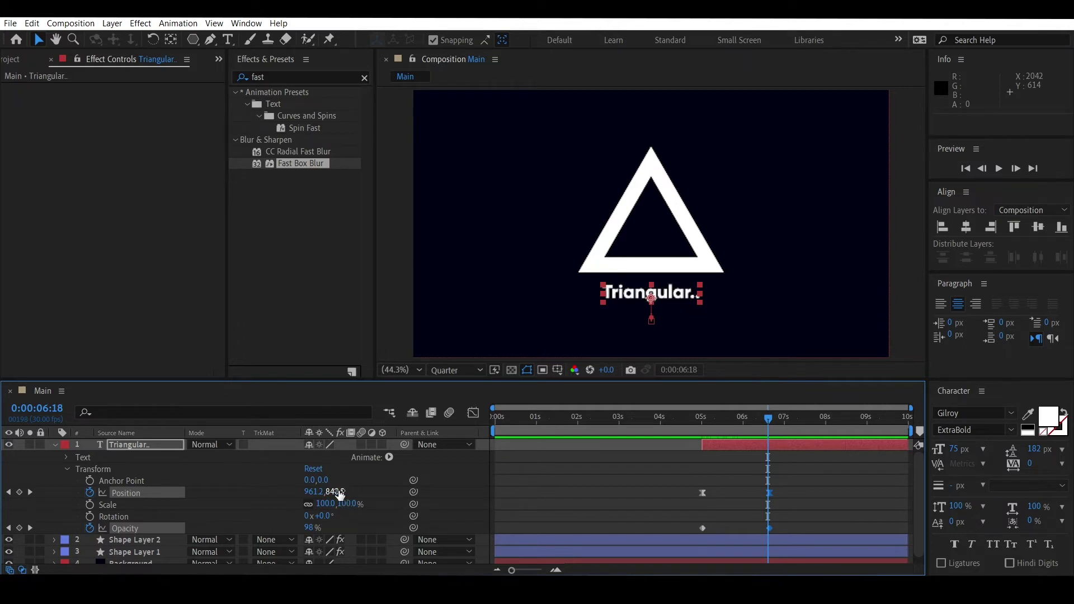
Nudge the text's Position slightly at the 6:19 end keyframe.
drag(340, 493, 353, 493)
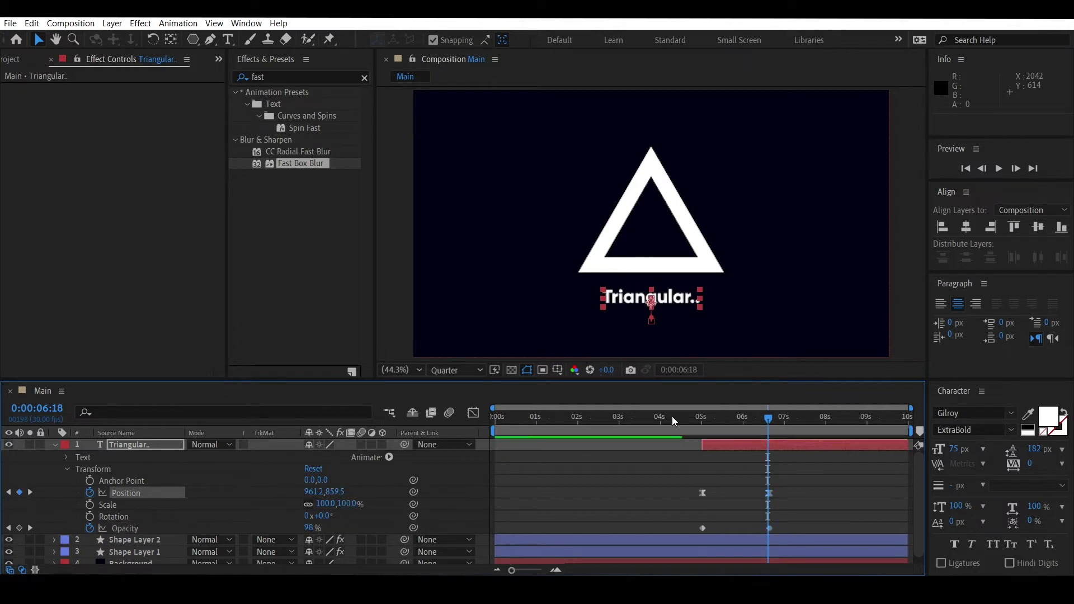
click(703, 423)
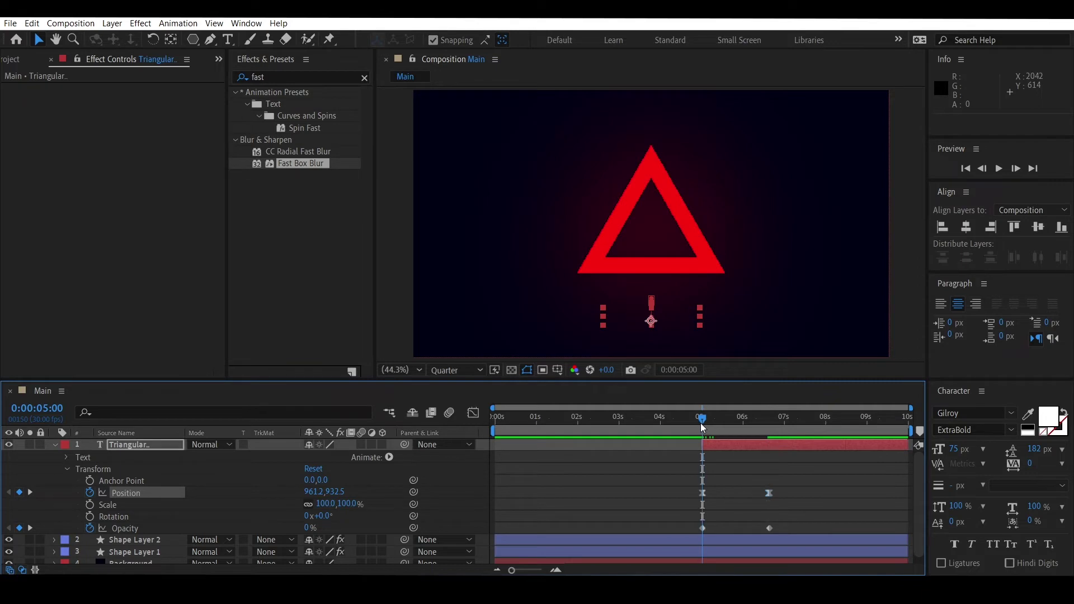
key(k)
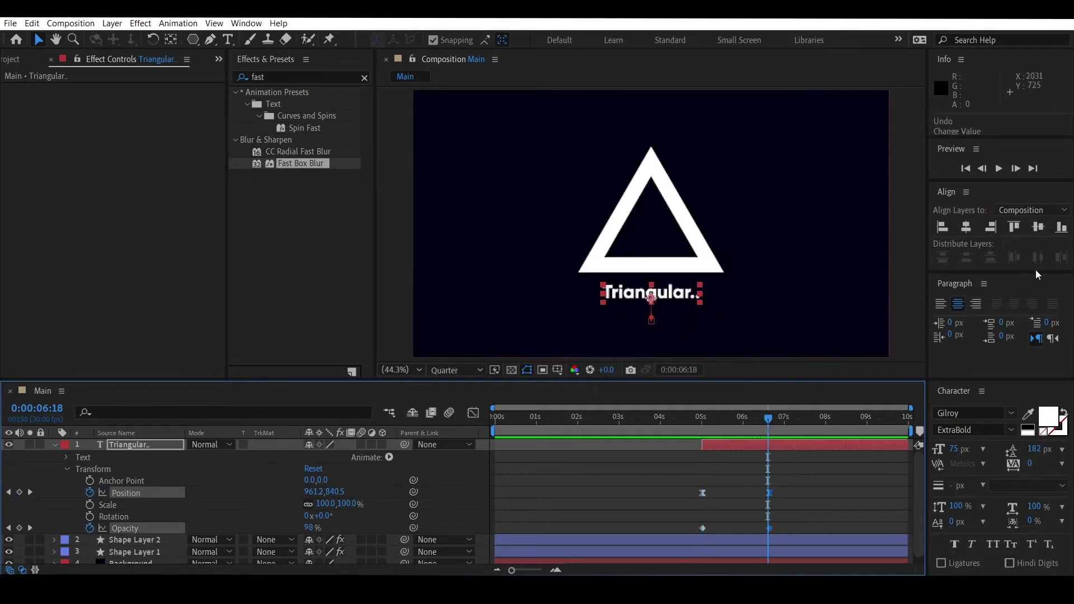
click(1016, 168)
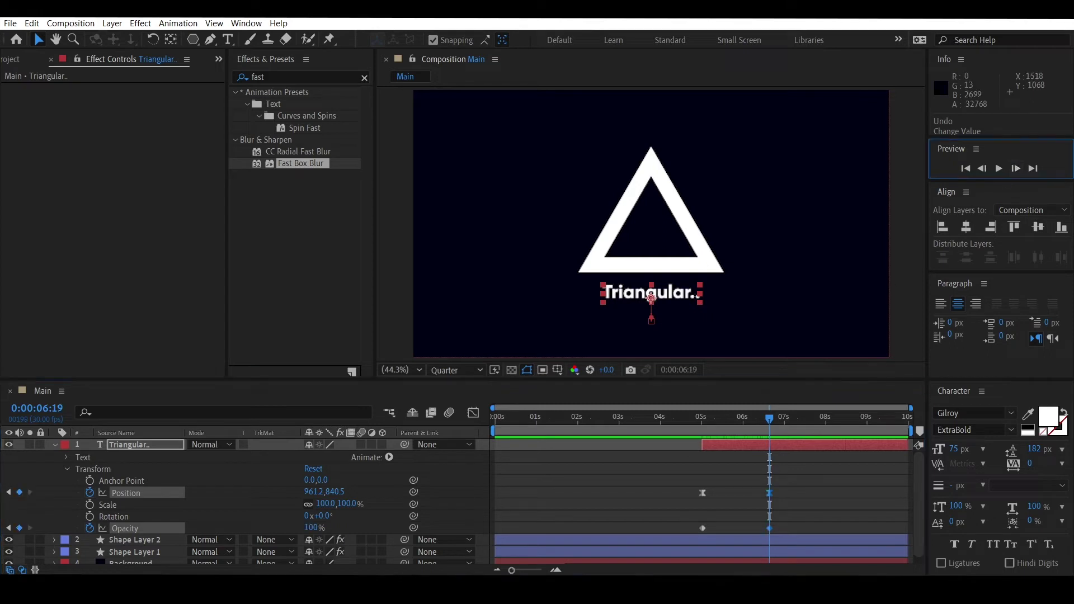
drag(334, 492, 347, 497)
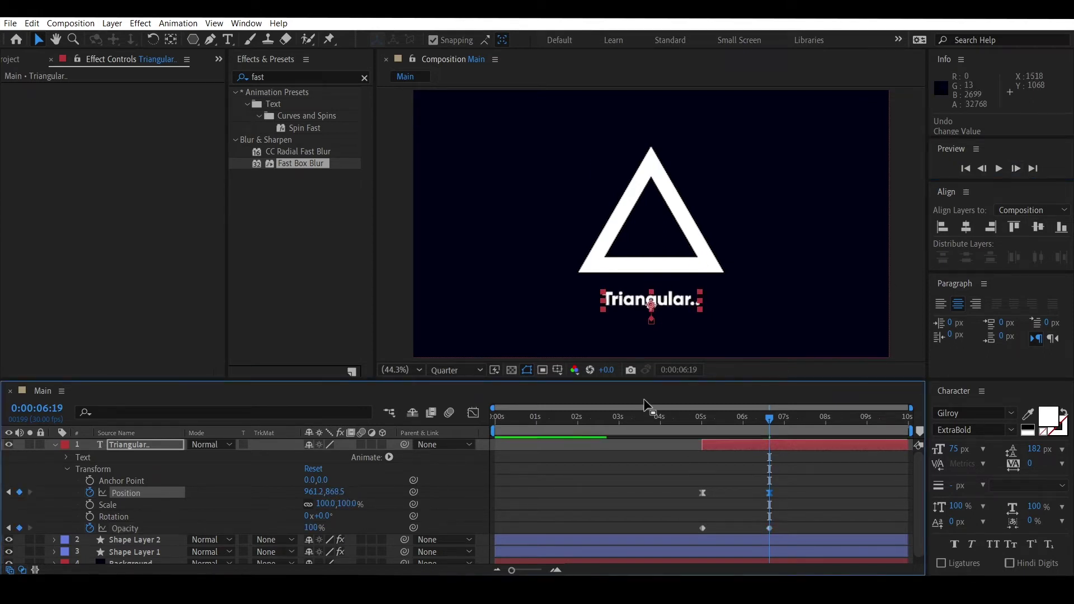
Lower the text's 5 s starting Position to 961.2, 992.5 and preview the longer rise.
drag(712, 422, 704, 422)
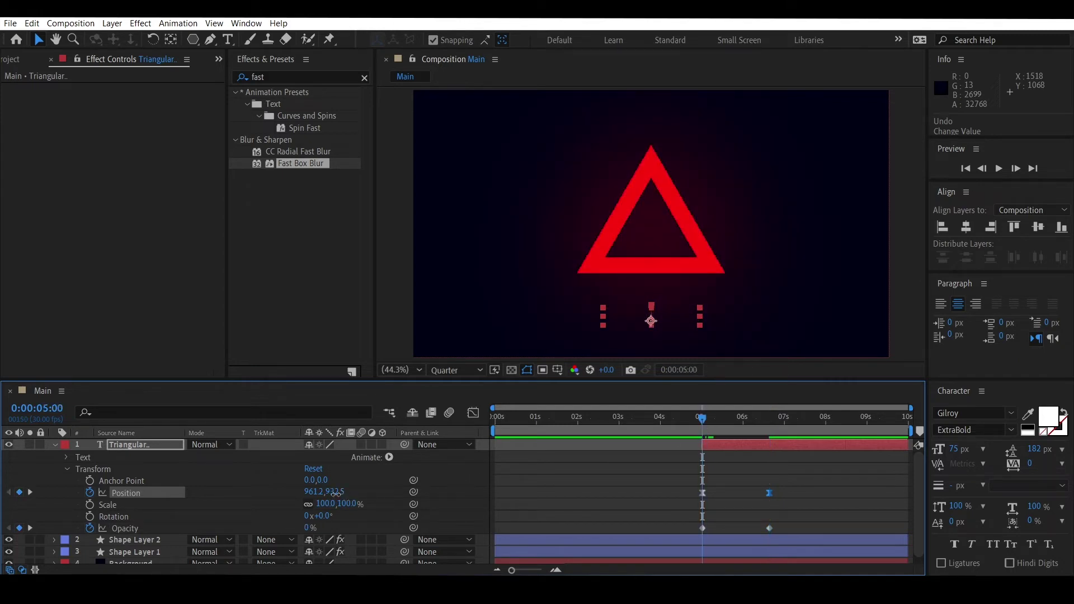
drag(336, 494, 384, 495)
key(space)
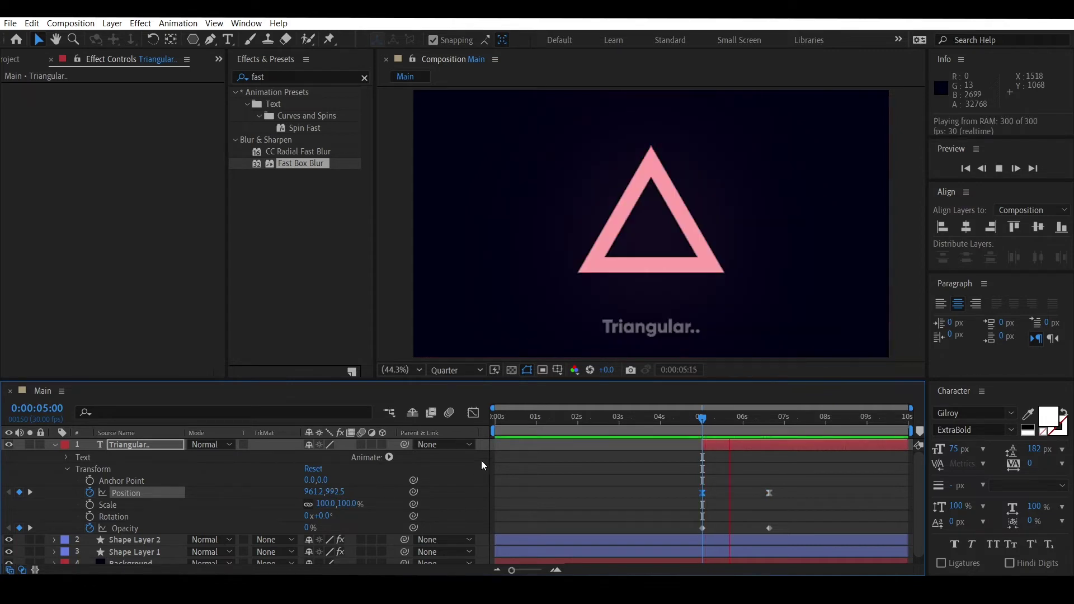
click(708, 420)
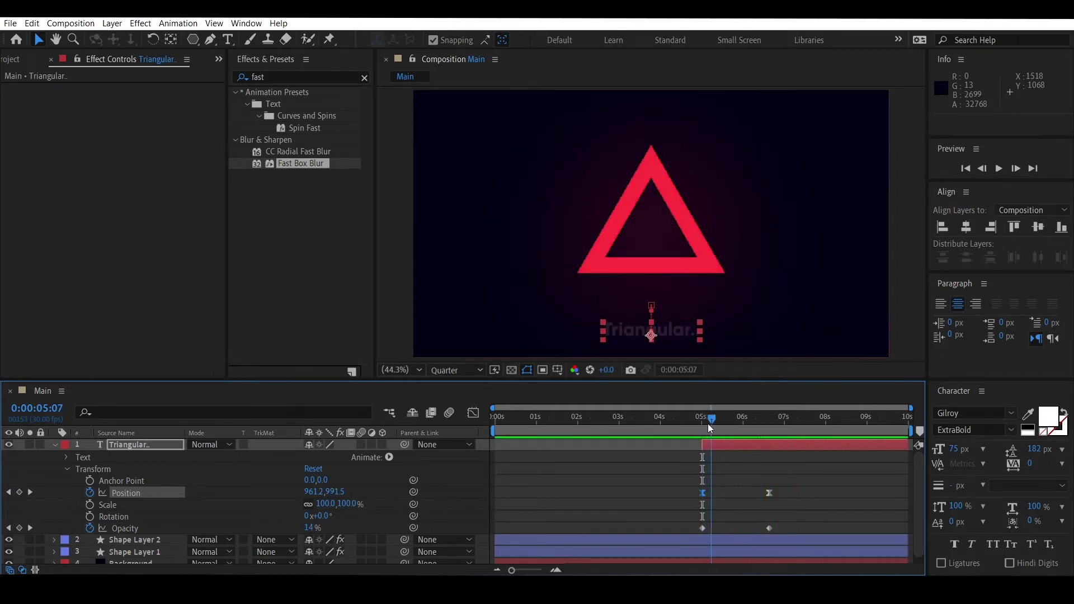
click(54, 445)
click(142, 498)
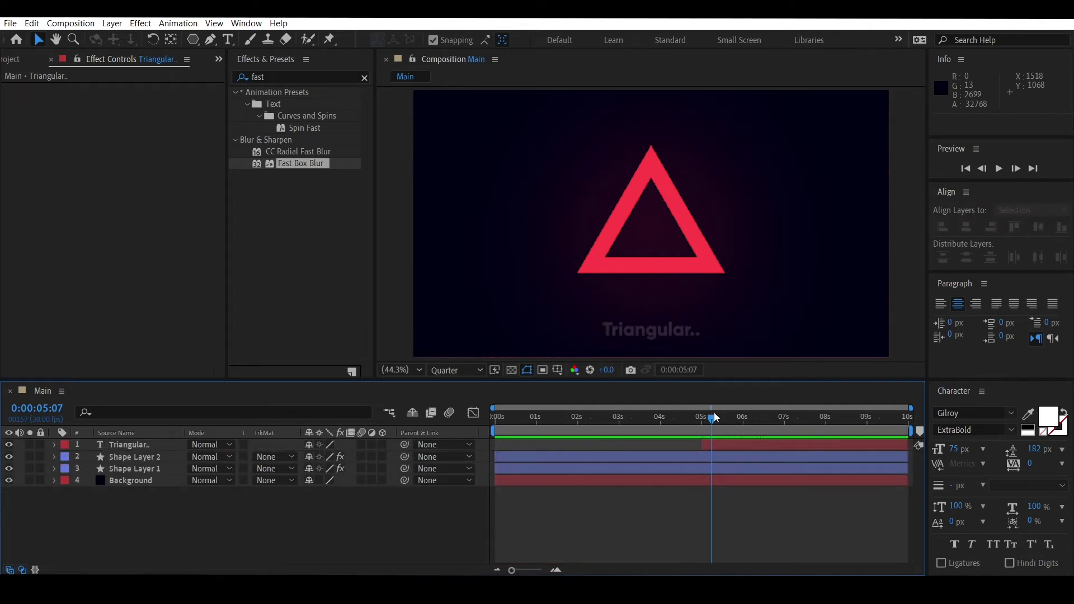
Apply the Typewriter preset to the Triangular.. text layer starting at 5 s.
drag(715, 416, 718, 423)
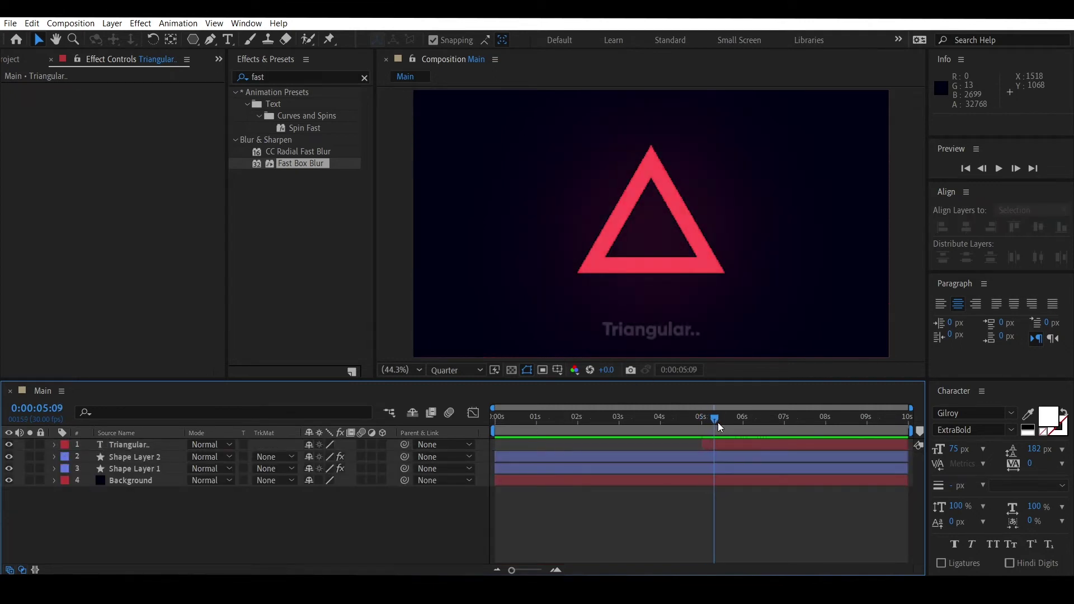
click(713, 445)
click(719, 420)
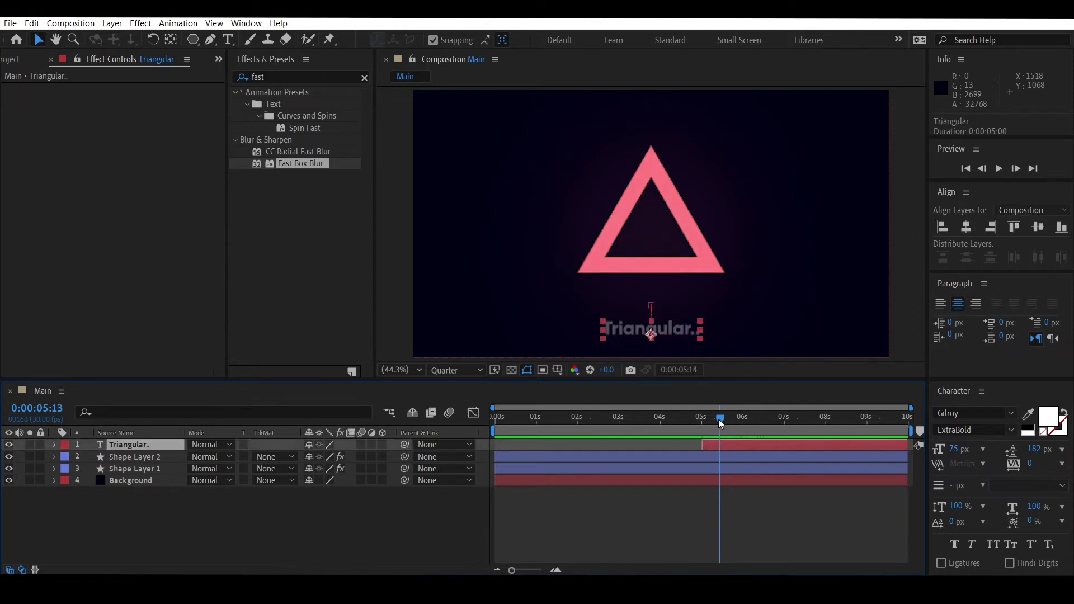
drag(720, 421, 708, 419)
click(252, 73)
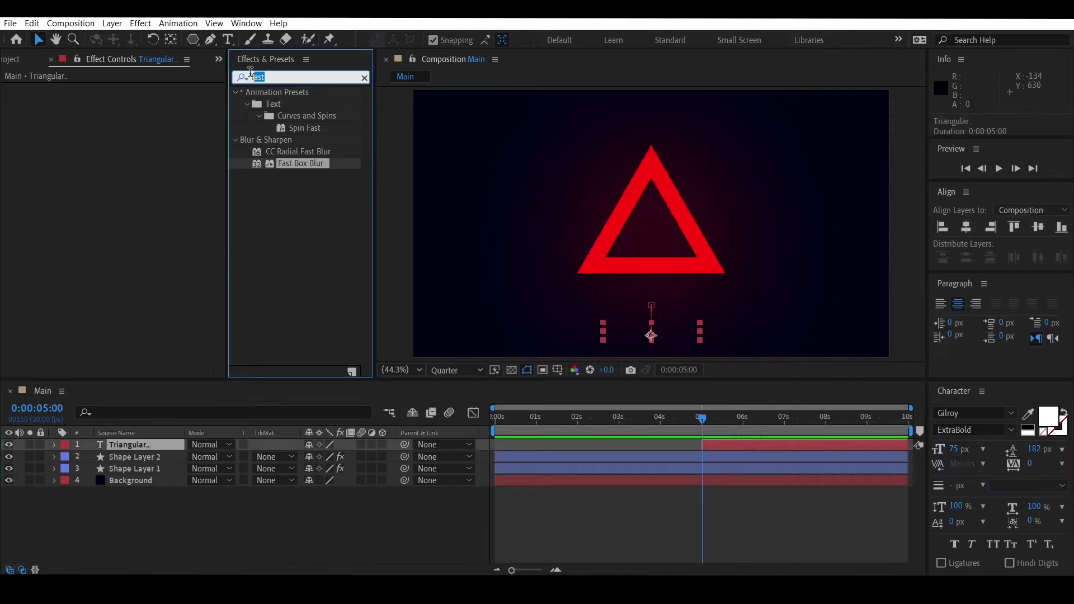
text(ty)
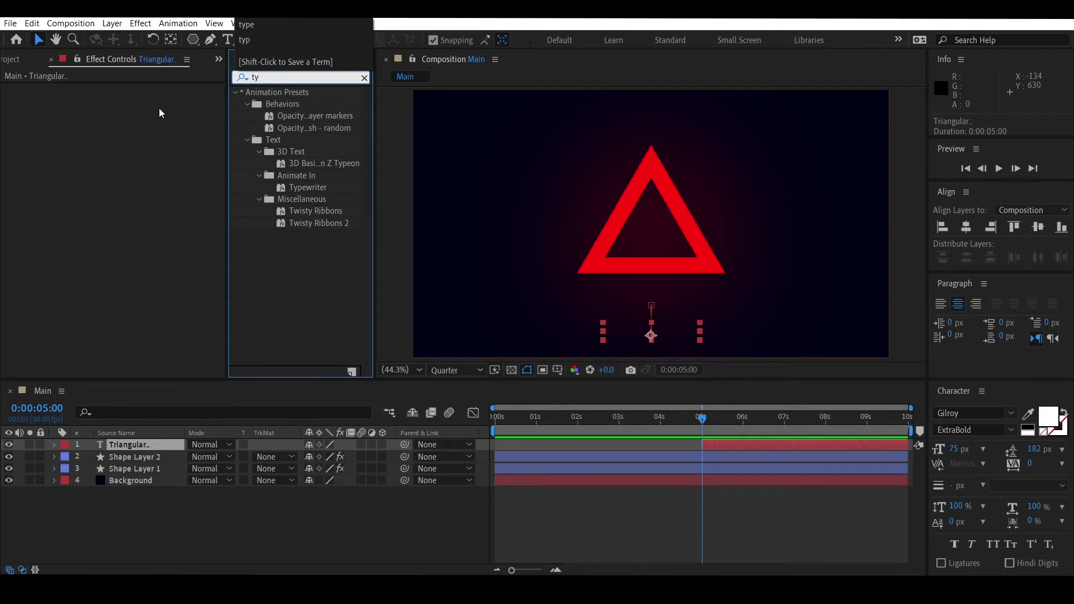
text(pe)
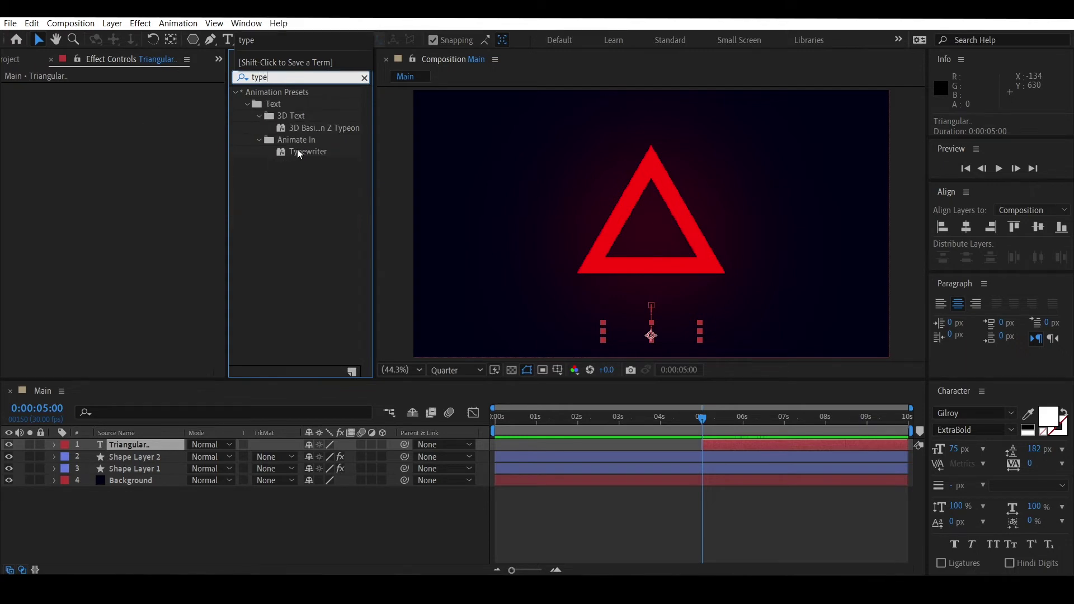
drag(298, 151, 163, 448)
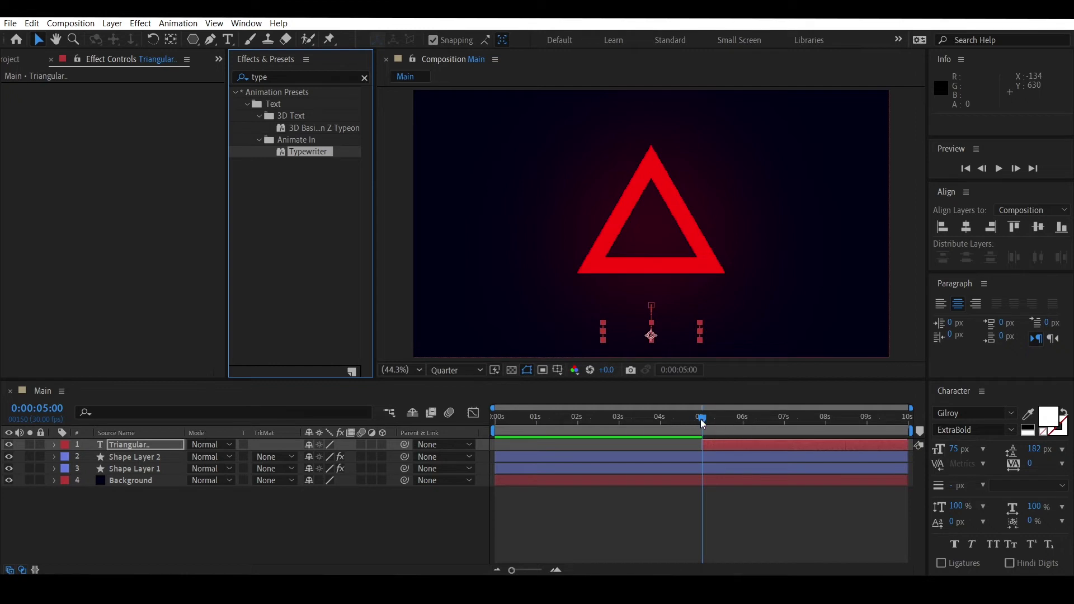
drag(702, 420, 765, 417)
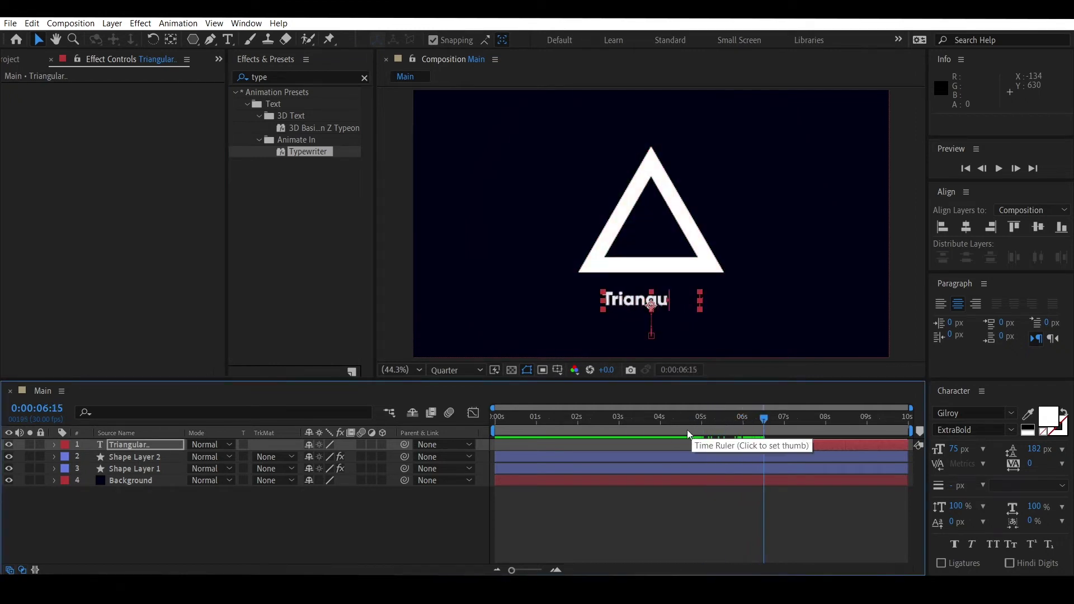
Move the Typewriter Range Selector Start end keyframe to 6:19 and preview the typing.
key(u)
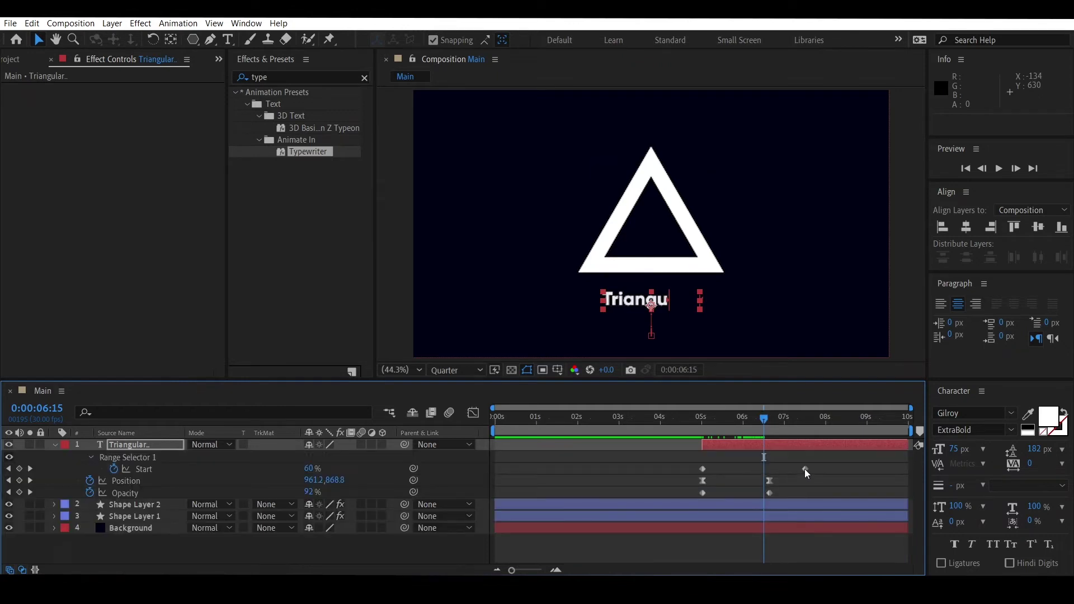
click(801, 467)
drag(806, 469, 777, 468)
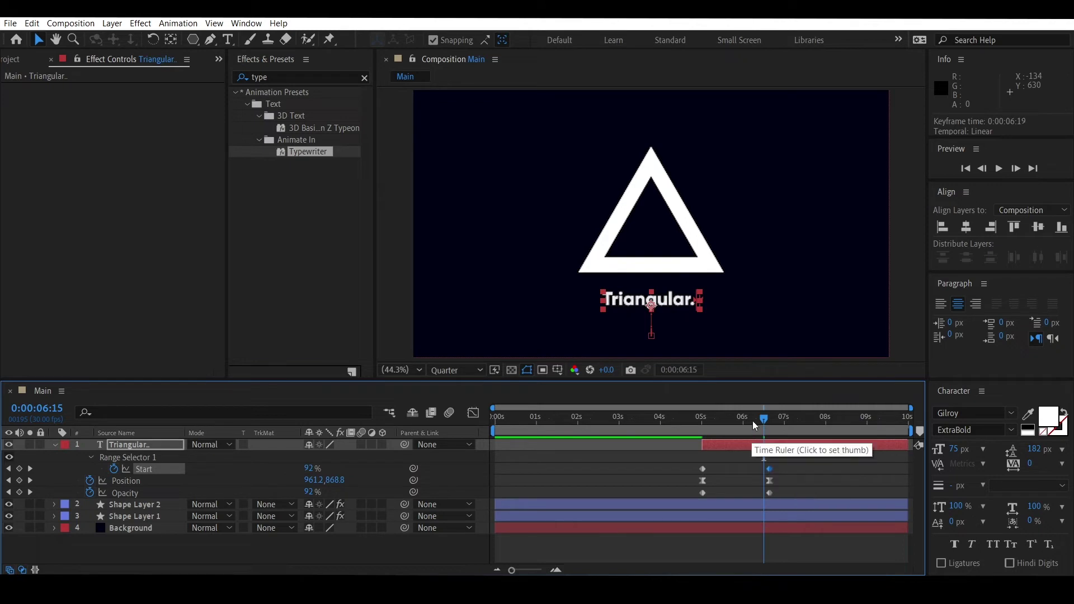
drag(741, 421, 703, 431)
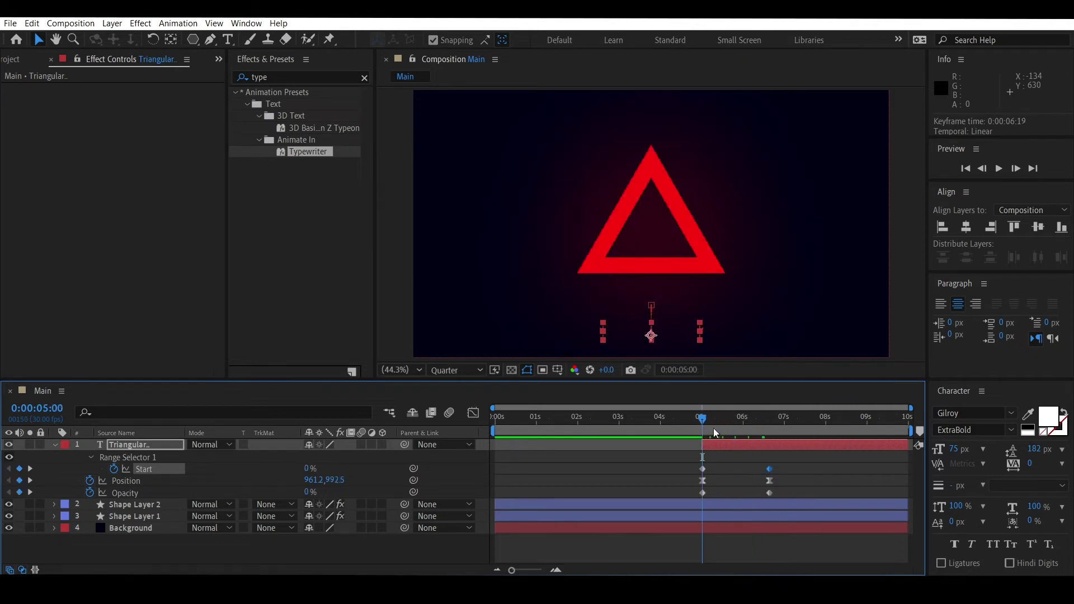
key(space)
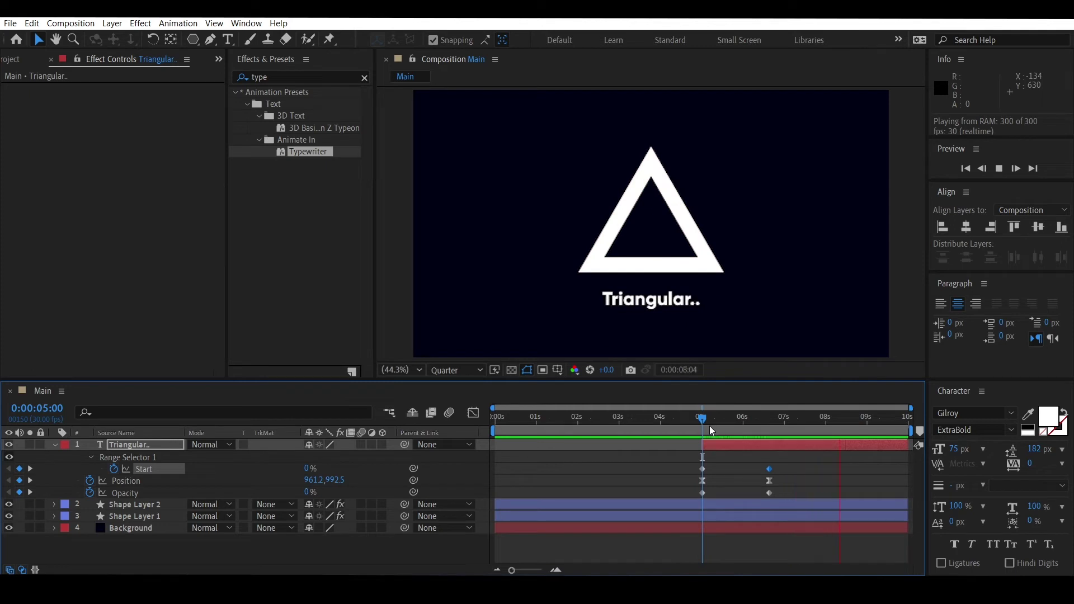
drag(709, 424, 687, 423)
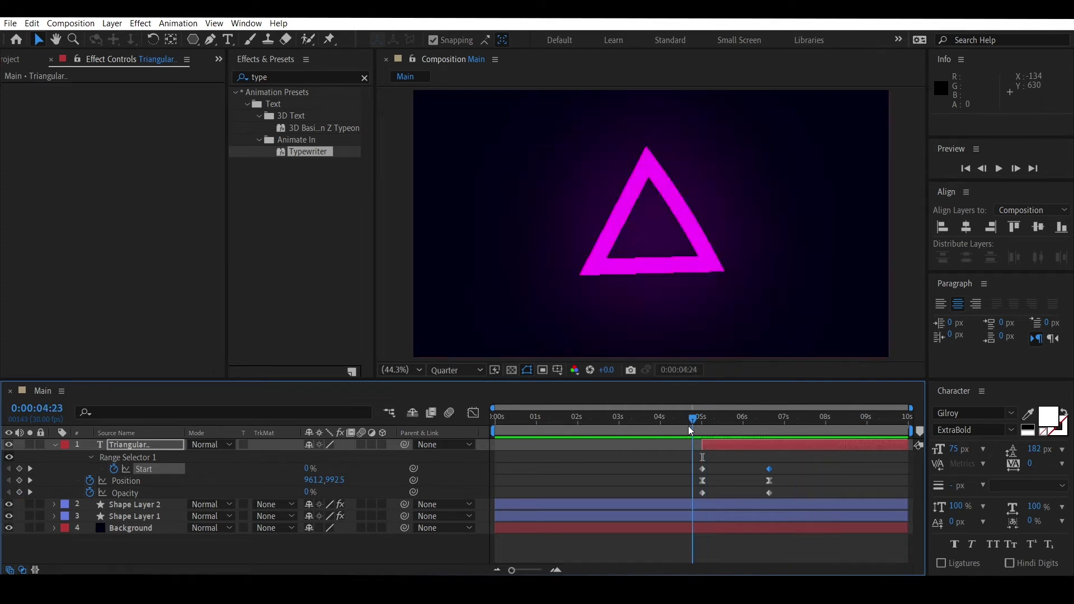
Play the full 300-frame preview, then select all four layers.
click(53, 445)
click(135, 511)
key(space)
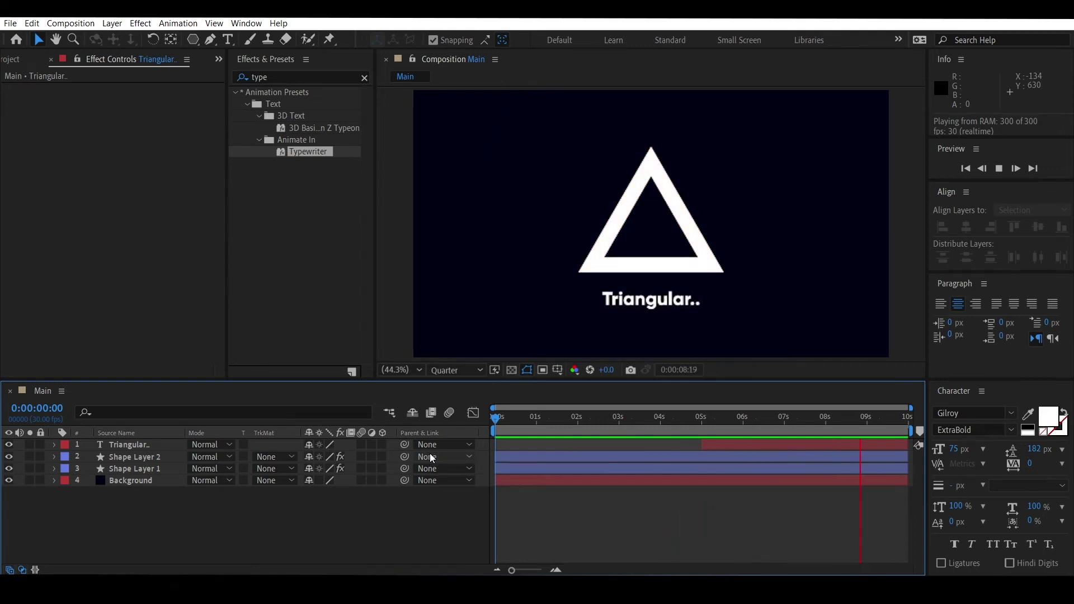
drag(677, 421, 847, 427)
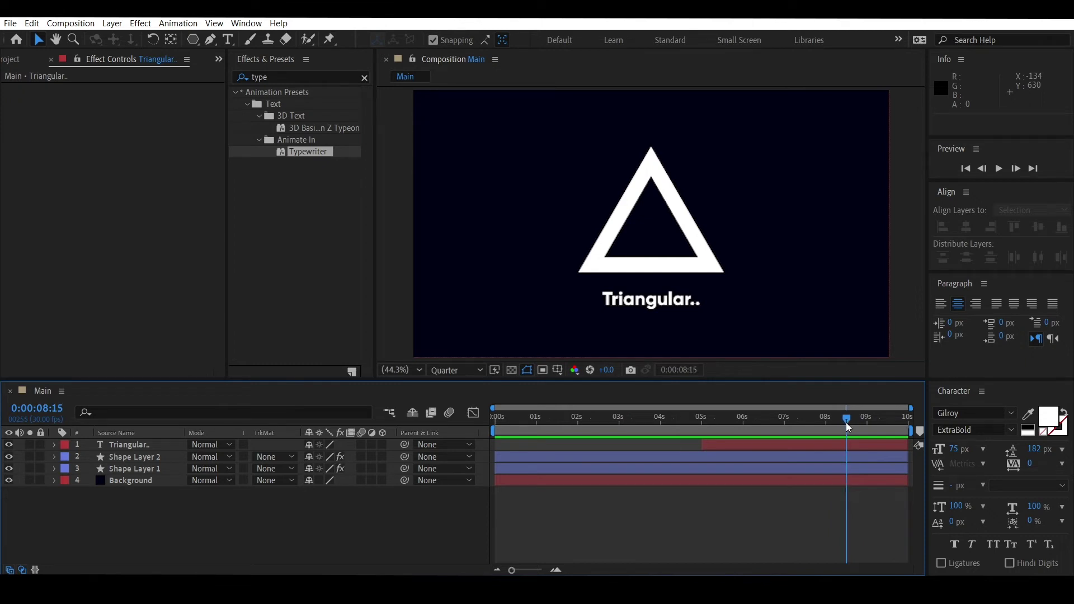
drag(135, 514, 139, 444)
Pre-compose all four layers into a composition named 'Animation', then bring up the new-layer options.
right_click(139, 444)
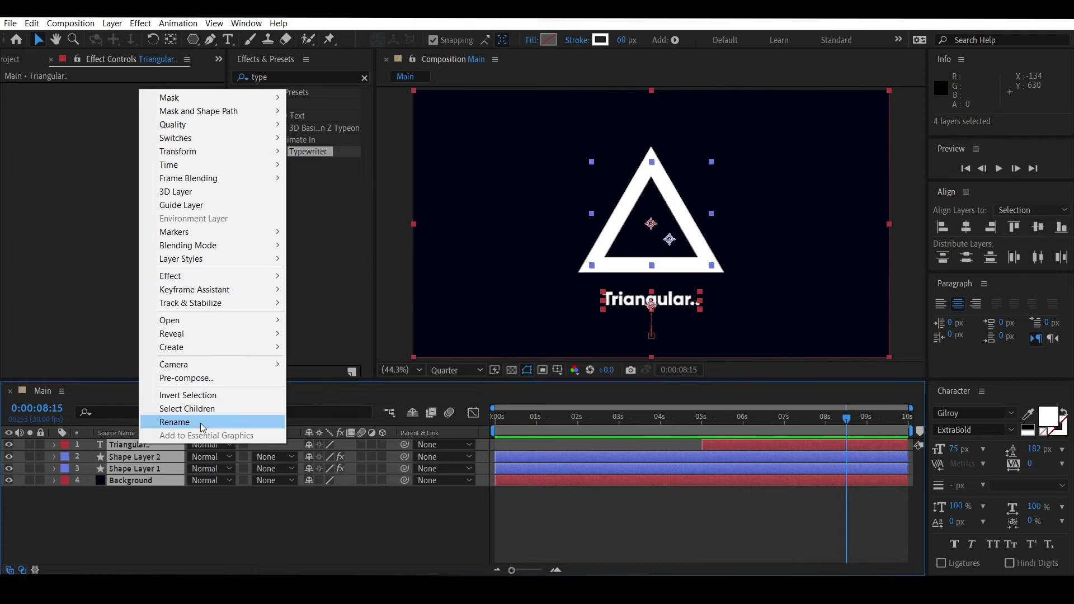
click(207, 379)
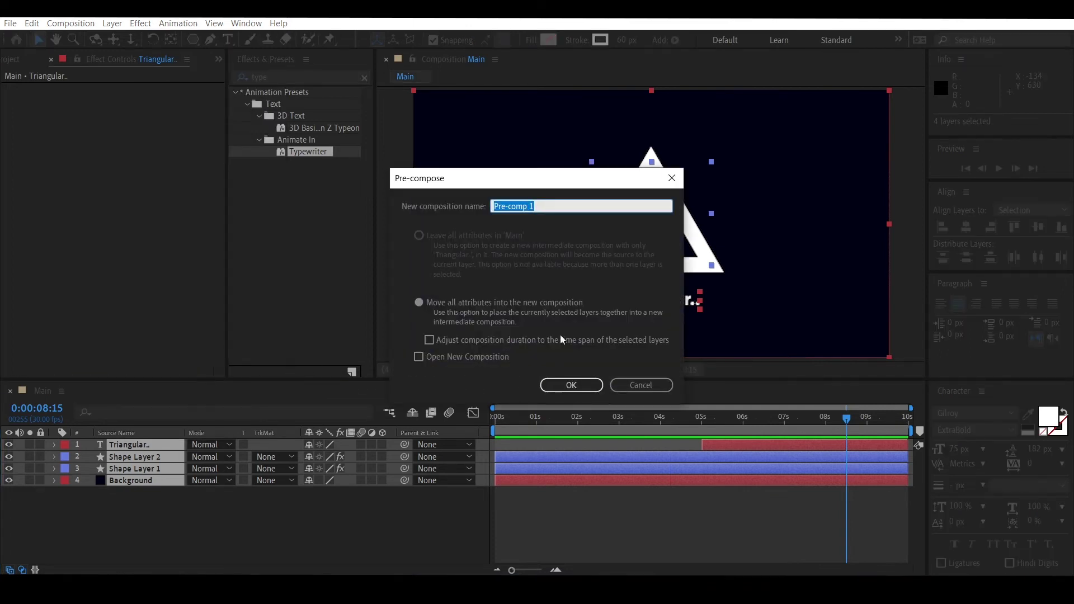
text(Animation)
click(565, 385)
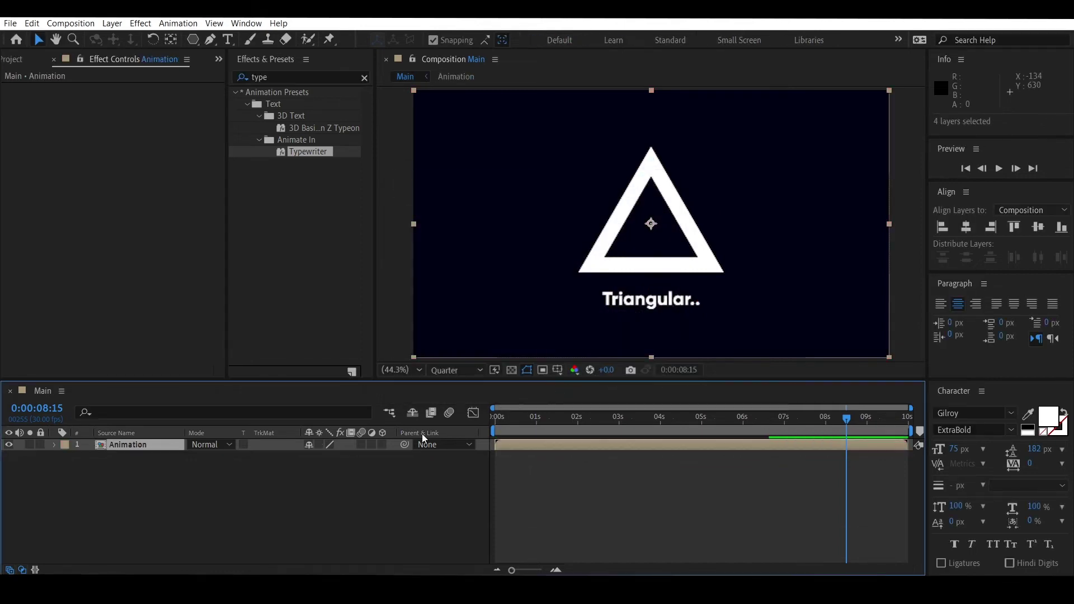
drag(757, 429, 780, 429)
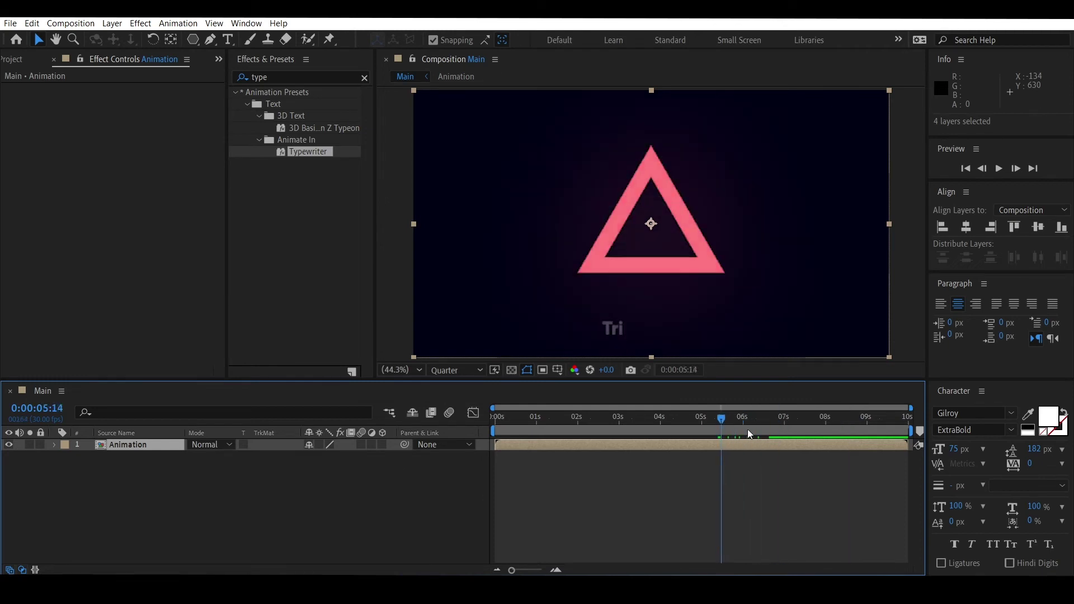
right_click(226, 498)
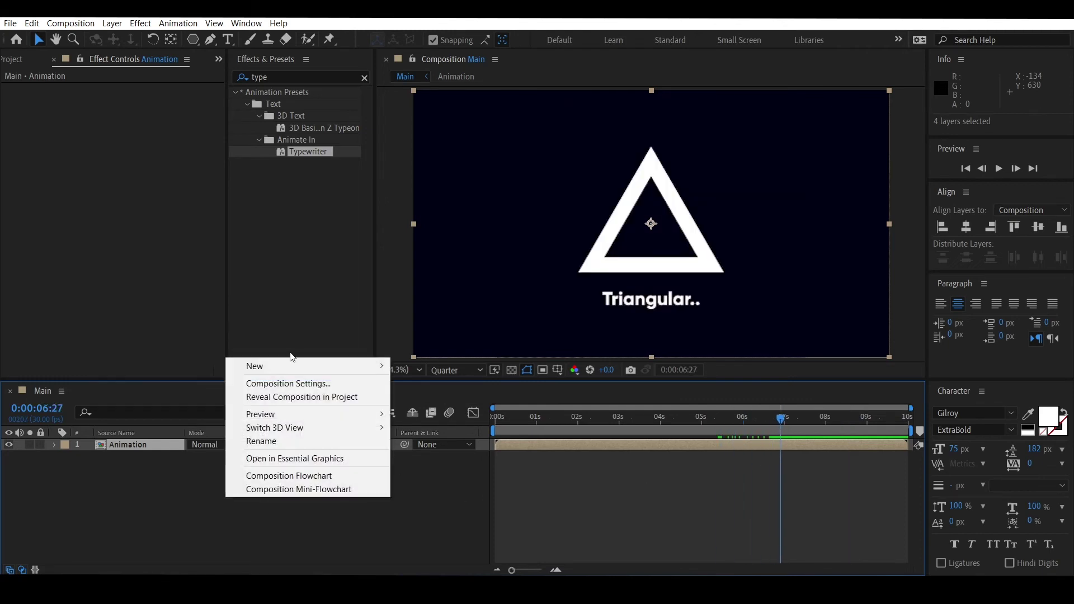
Create a black (000000) solid named BG and drag it below the Animation layer.
mouse_move(293, 364)
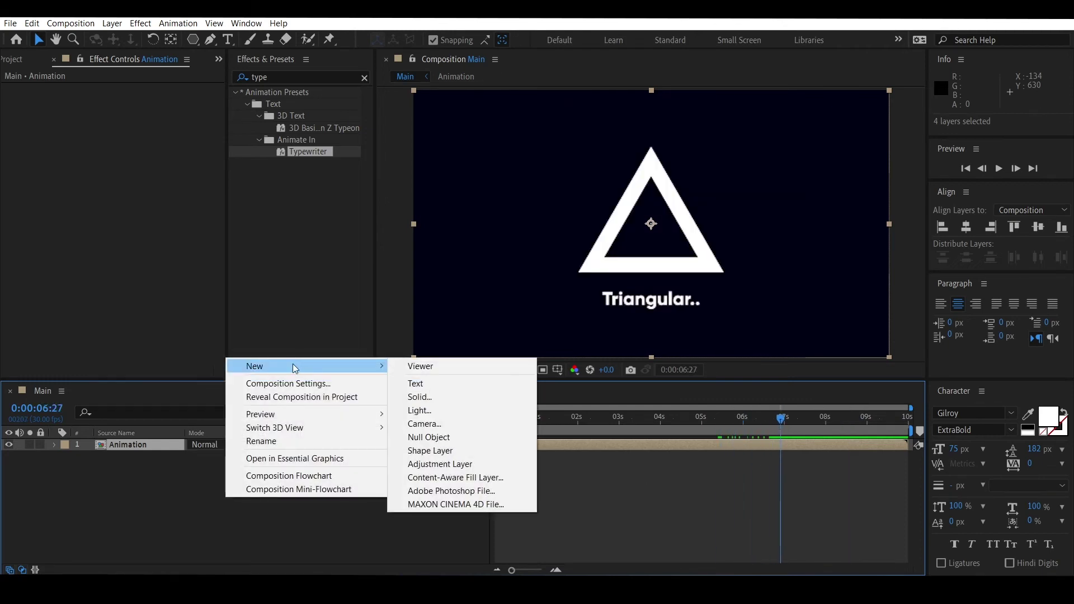
click(430, 397)
click(525, 378)
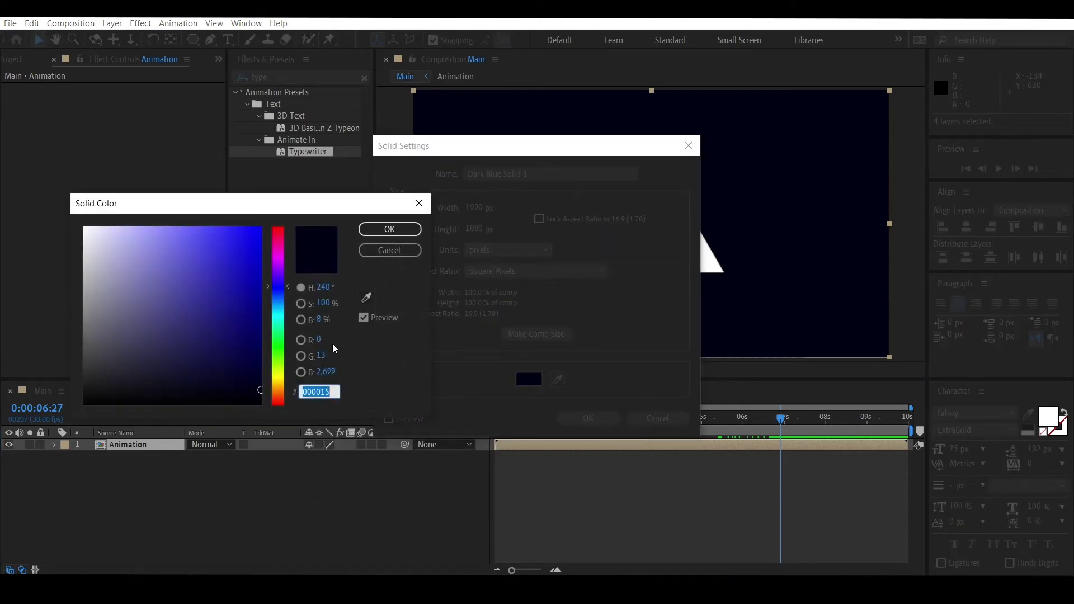
drag(218, 336, 48, 420)
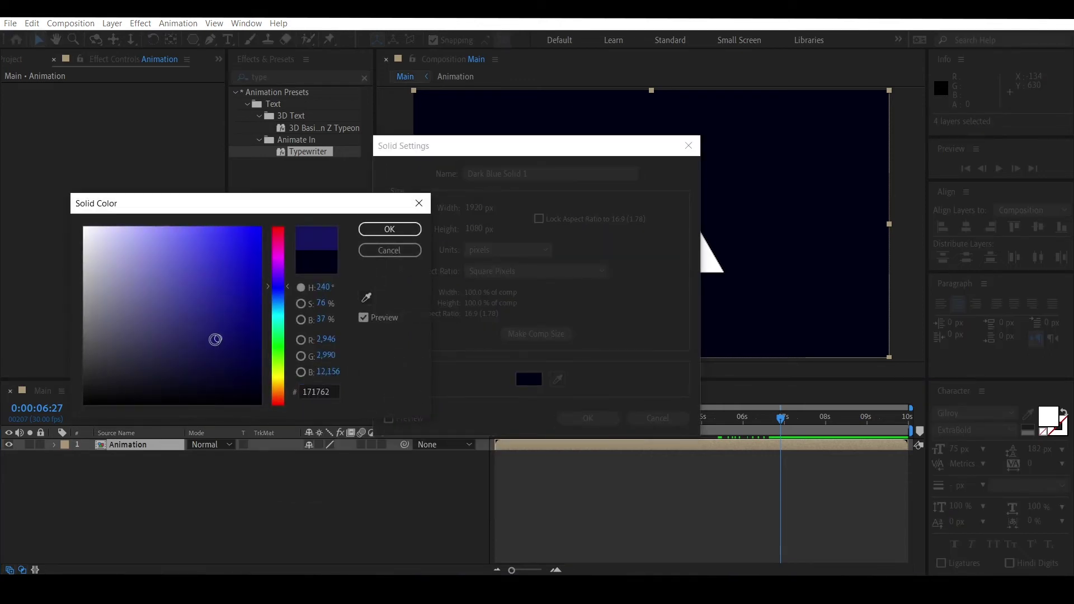
click(389, 230)
drag(509, 173, 435, 178)
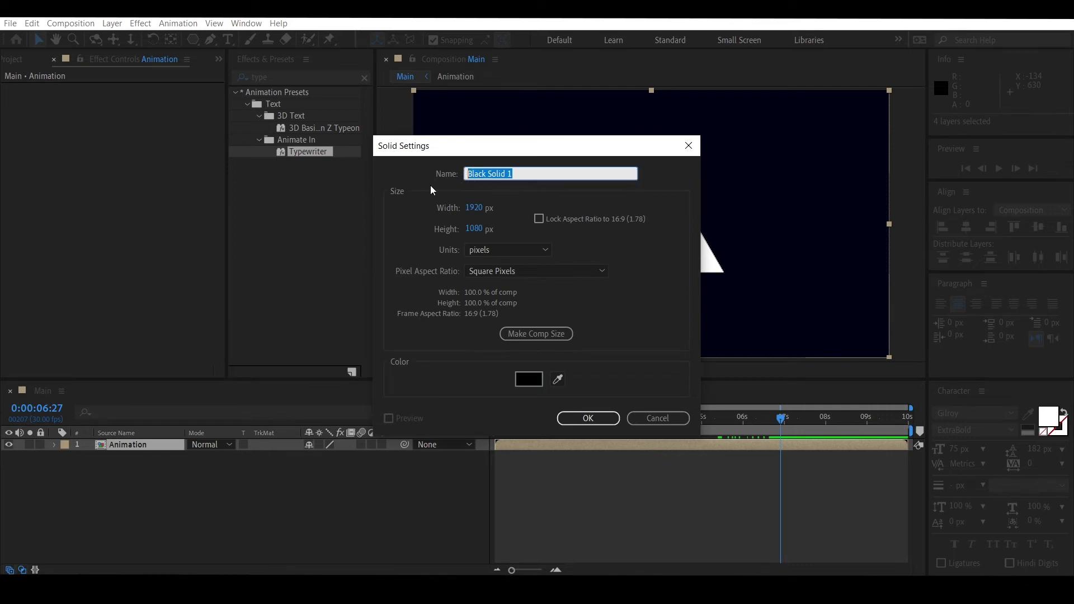
text(BG)
click(586, 418)
drag(162, 445, 162, 462)
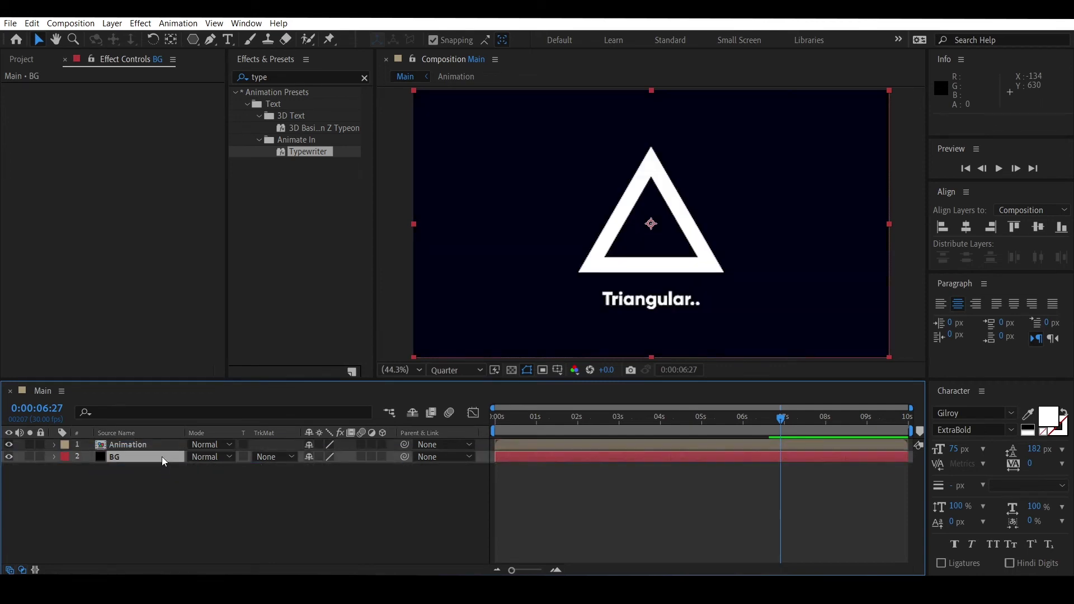
Draw an ellipse mask on the Animation layer and move the circle to frame the triangle.
click(160, 445)
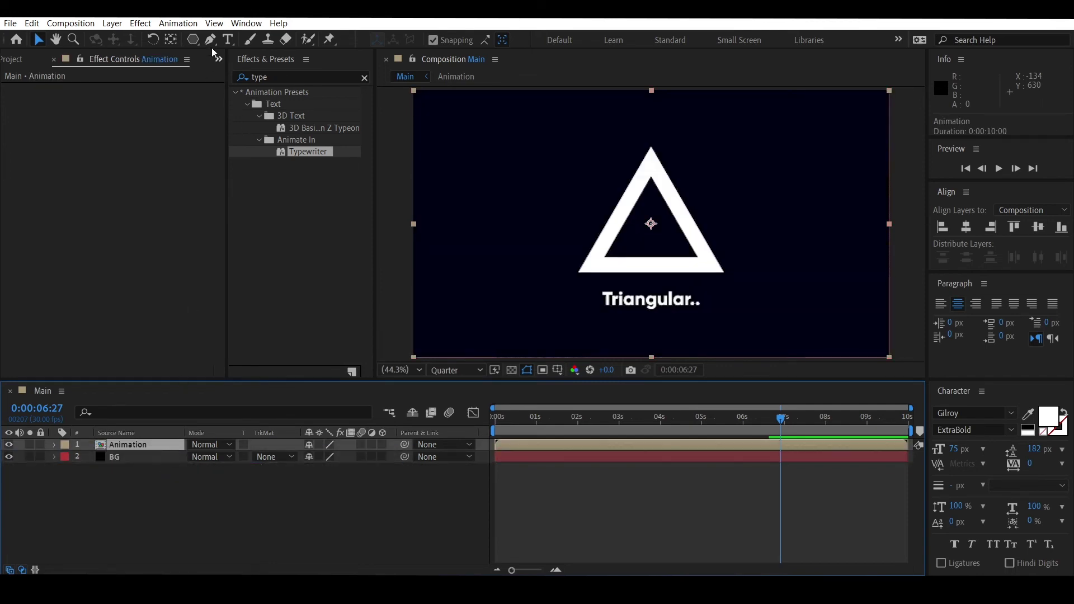
drag(193, 39, 230, 66)
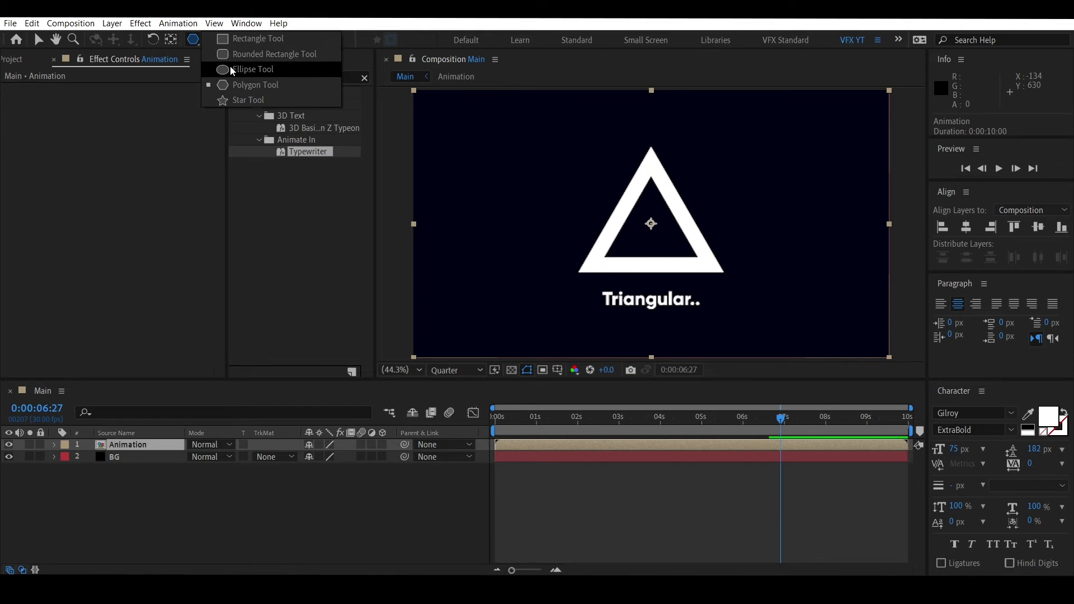
click(230, 68)
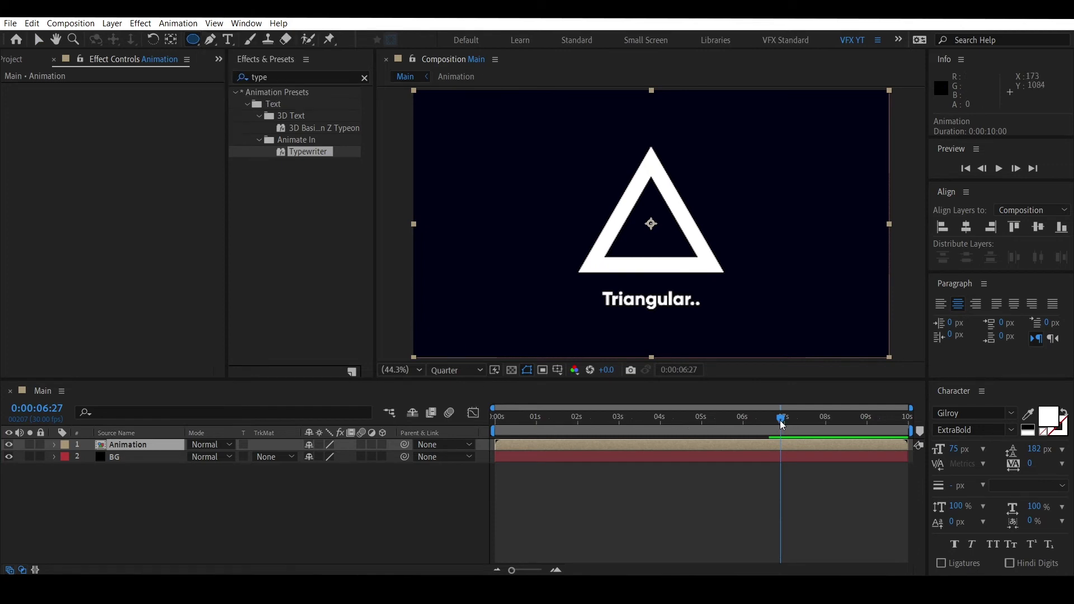
drag(782, 425, 846, 415)
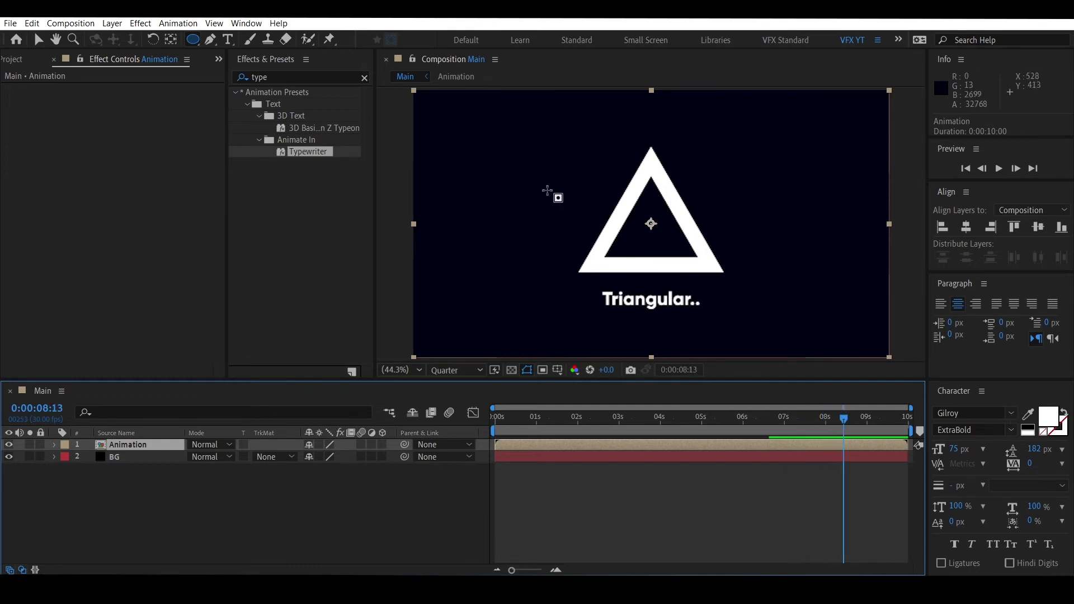
mouse_move(590, 151)
mouse_down()
mouse_move(756, 307)
mouse_move(1000, 373)
mouse_up()
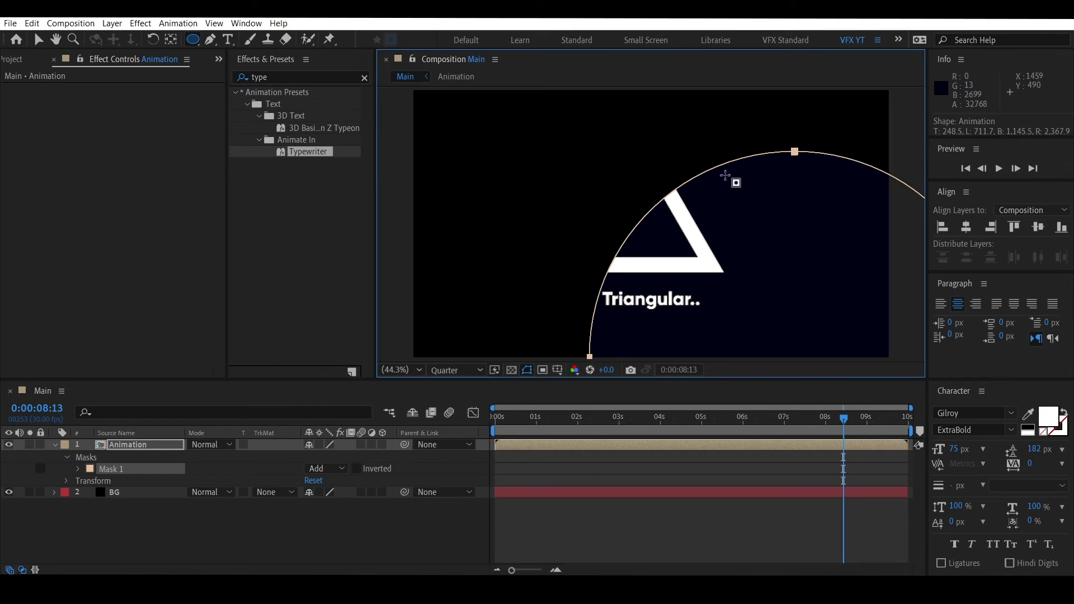
click(38, 40)
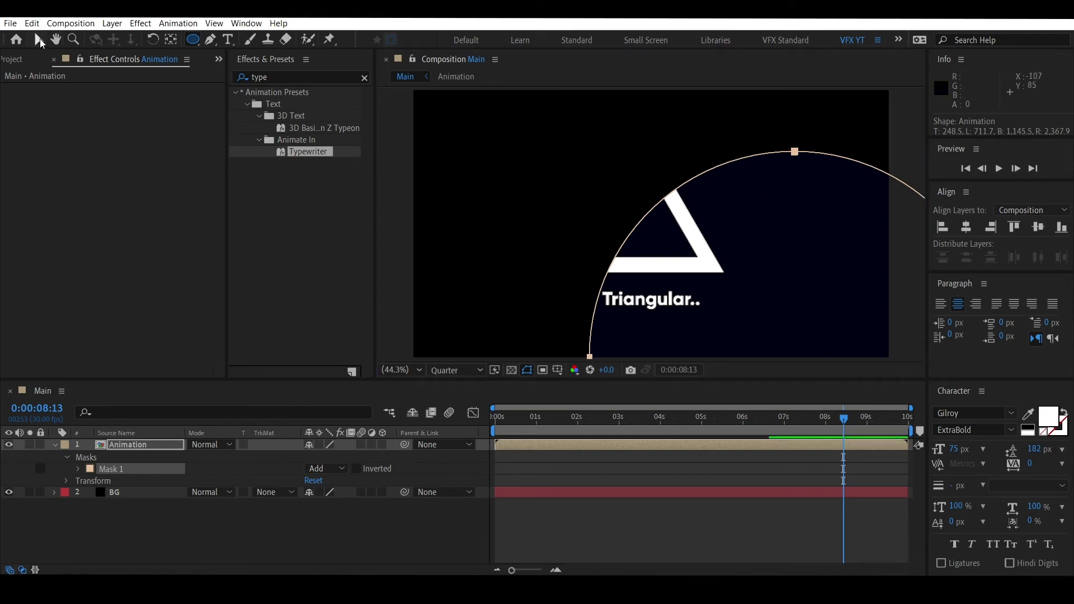
mouse_move(700, 179)
mouse_down()
mouse_move(554, 87)
mouse_move(554, 69)
mouse_up()
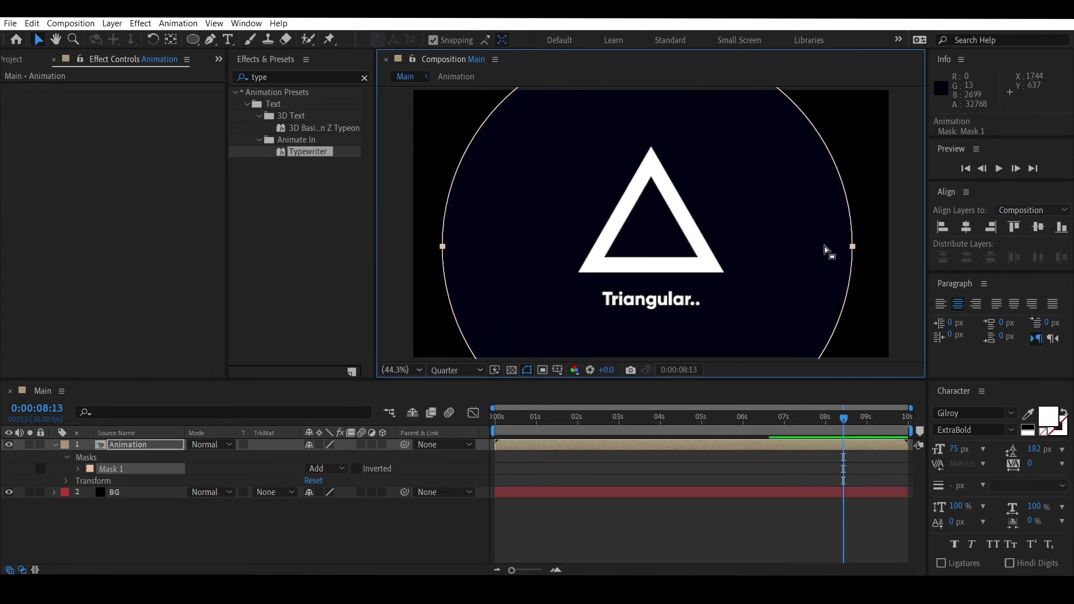
Keyframe Mask 1's Mask Expansion at 376 px at 8:13.
click(78, 473)
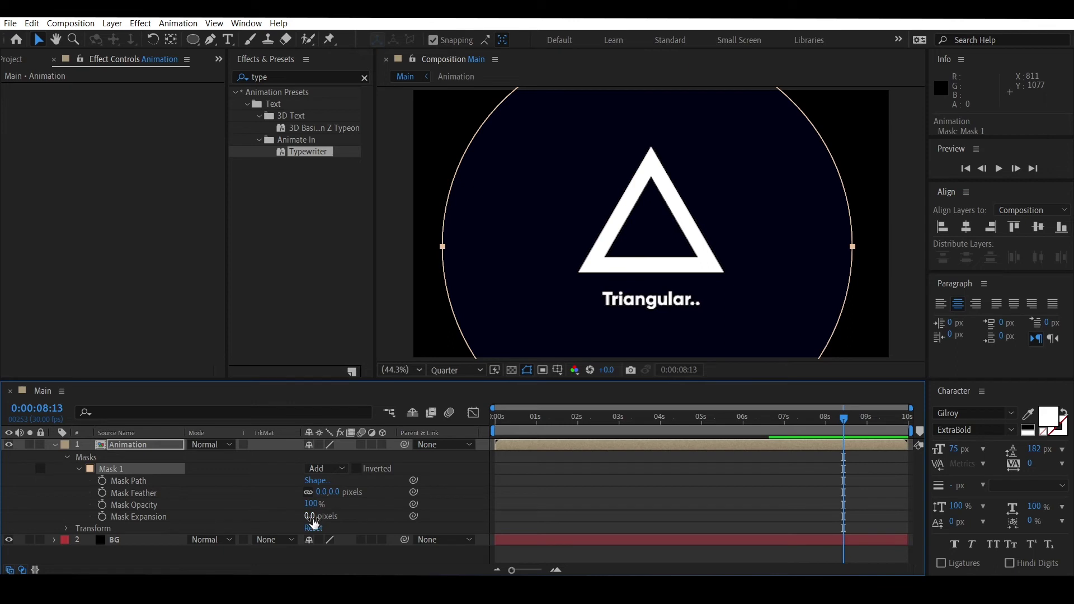
drag(314, 522, 582, 498)
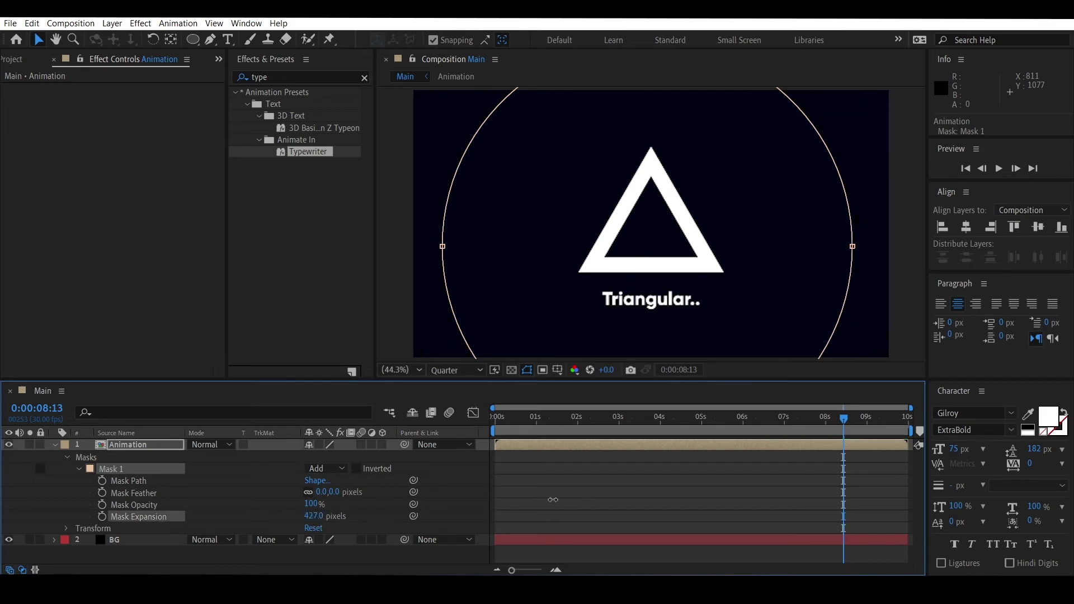
drag(443, 515, 496, 513)
click(102, 518)
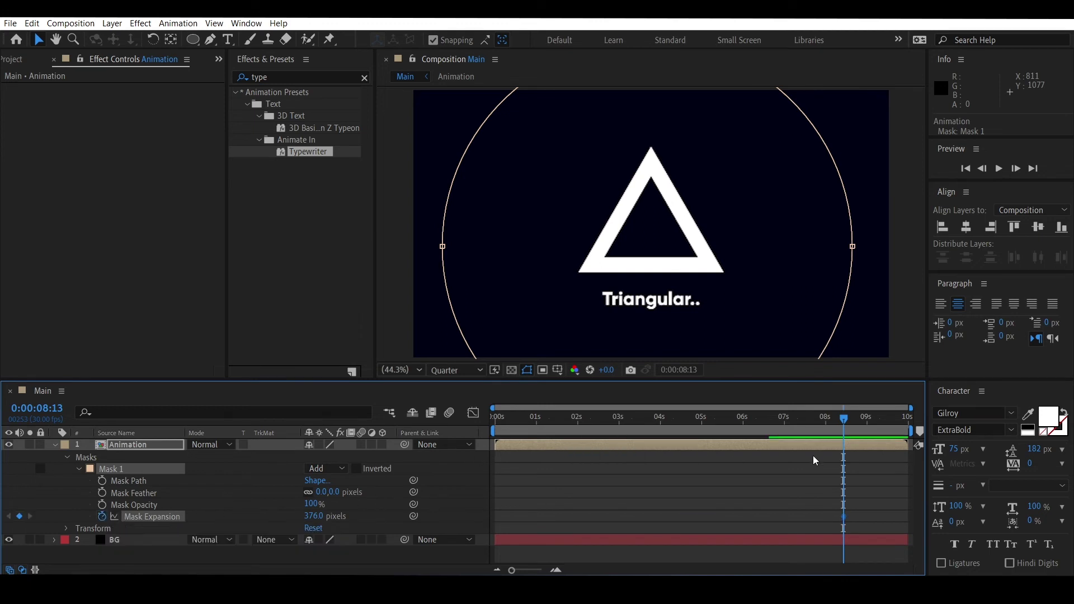
At 9:20 set Mask Expansion to -843 px, recentre the mask and scrub the closing wipe.
drag(865, 420, 897, 421)
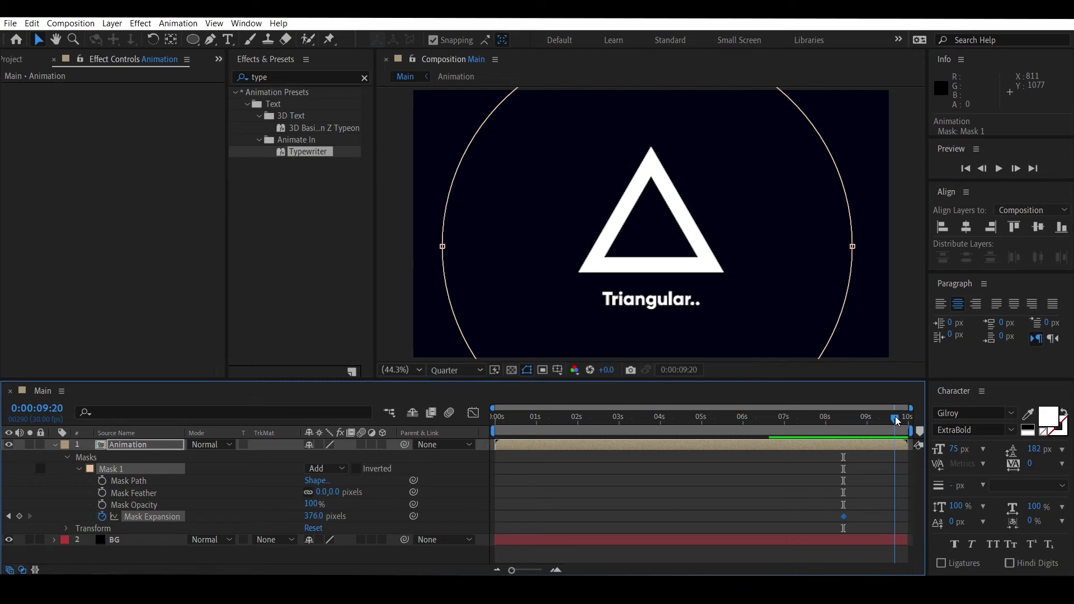
drag(313, 516, 3, 535)
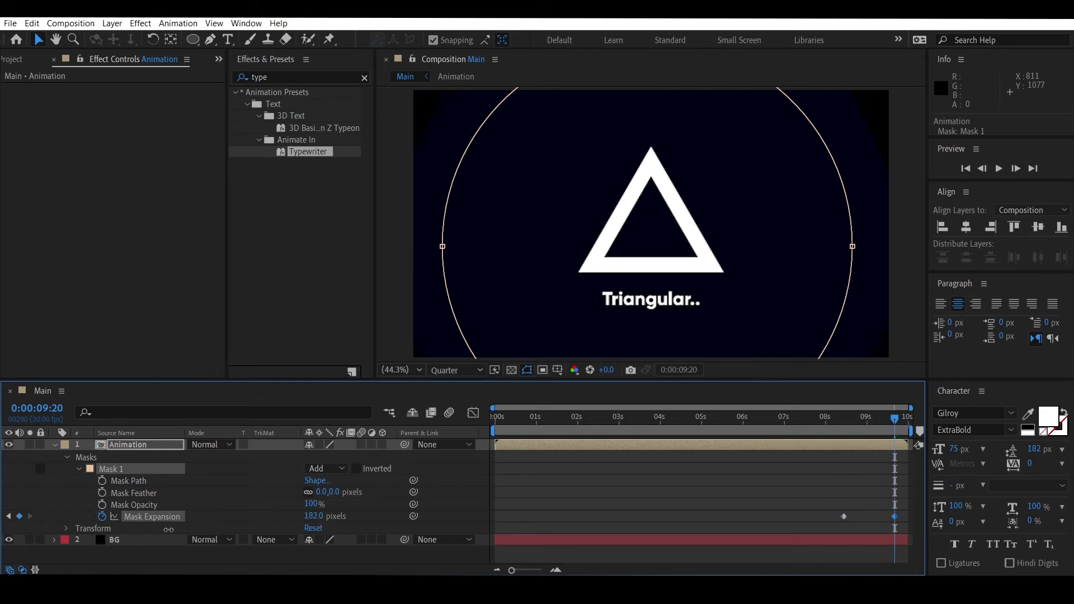
mouse_move(313, 516)
mouse_down()
mouse_move(165, 518)
mouse_move(20, 486)
mouse_up()
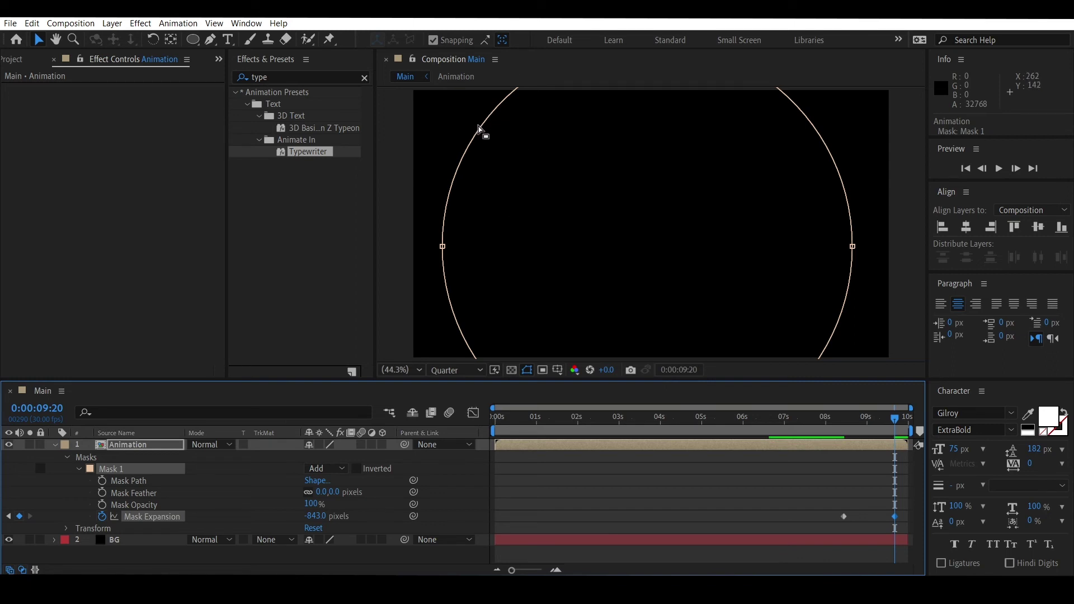
click(480, 121)
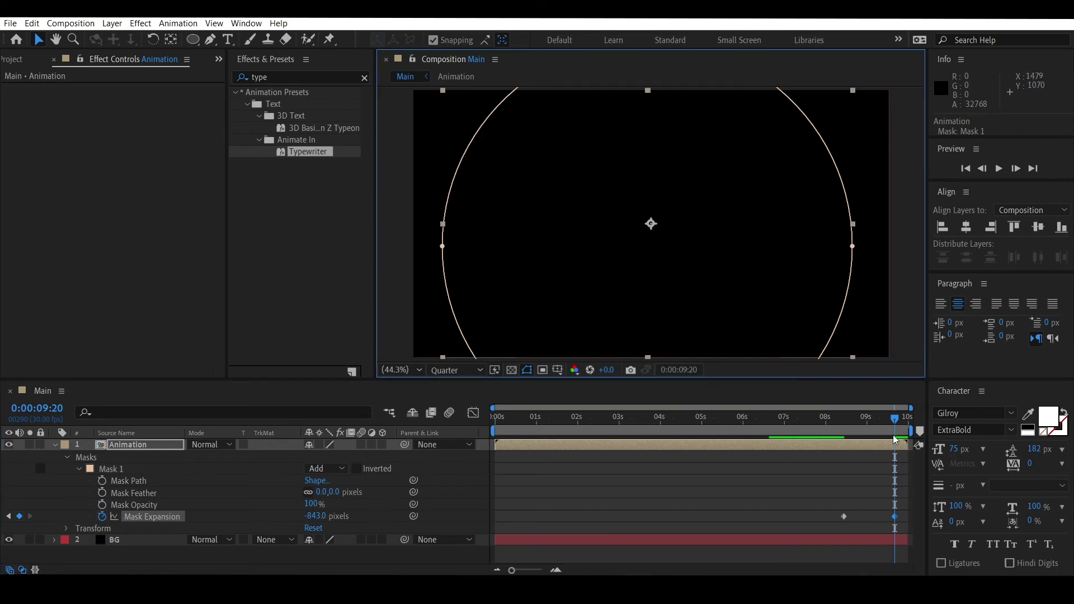
click(874, 427)
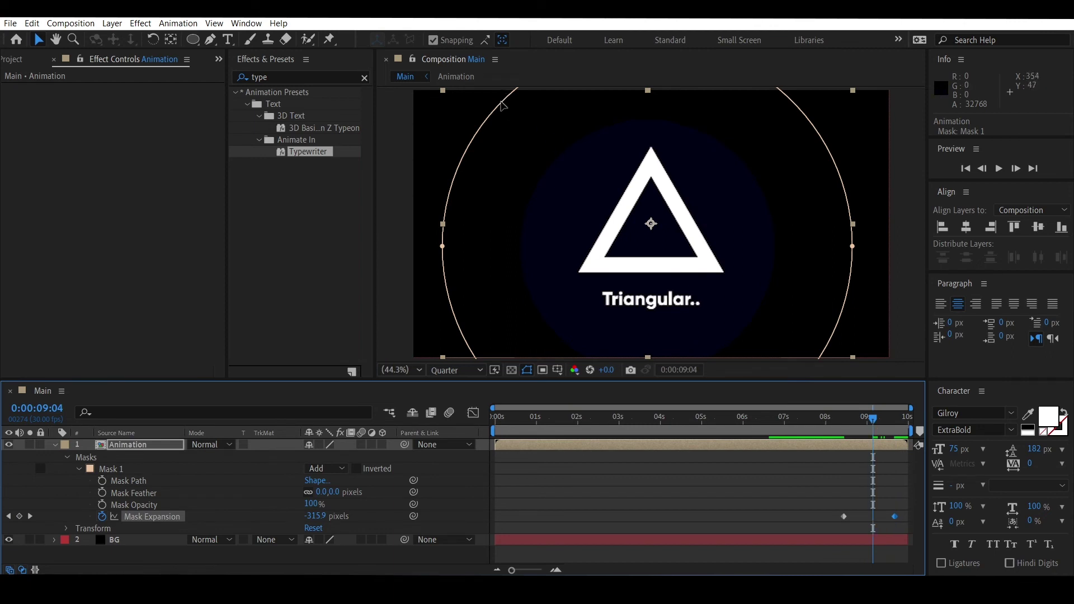
drag(502, 104, 516, 69)
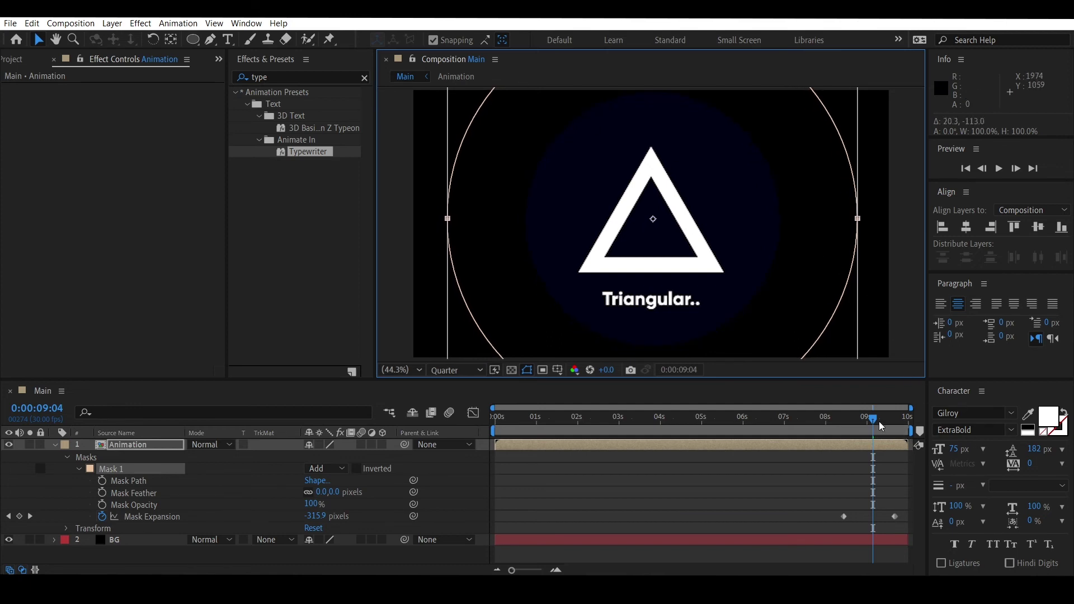
mouse_move(879, 426)
mouse_down()
mouse_move(889, 425)
mouse_move(897, 478)
mouse_move(839, 530)
mouse_up()
Apply Easy Ease to both Mask Expansion keyframes and select the first in the speed graph.
right_click(845, 518)
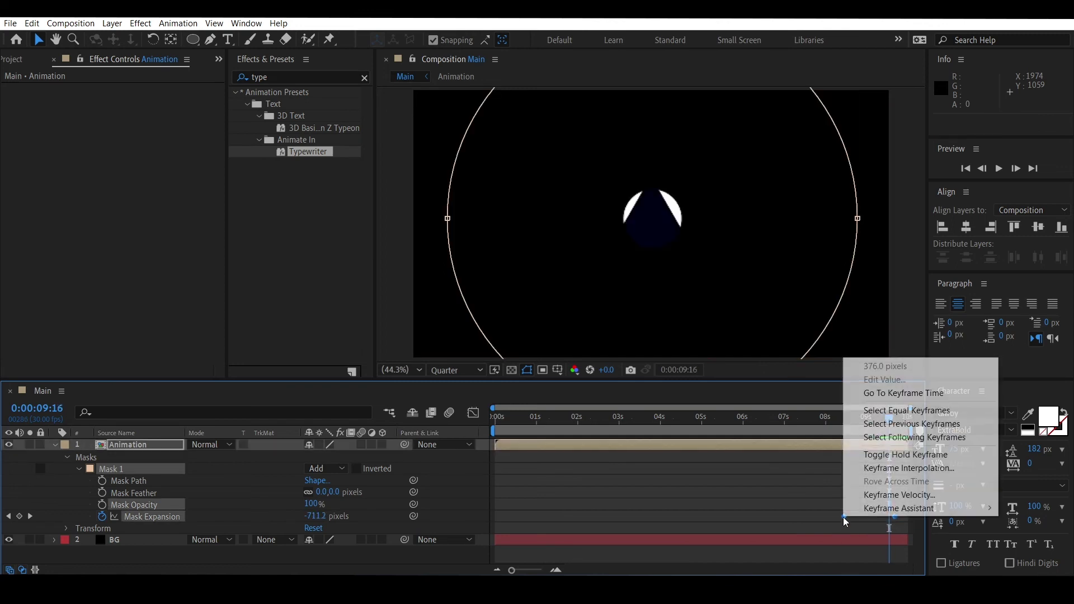
mouse_move(860, 509)
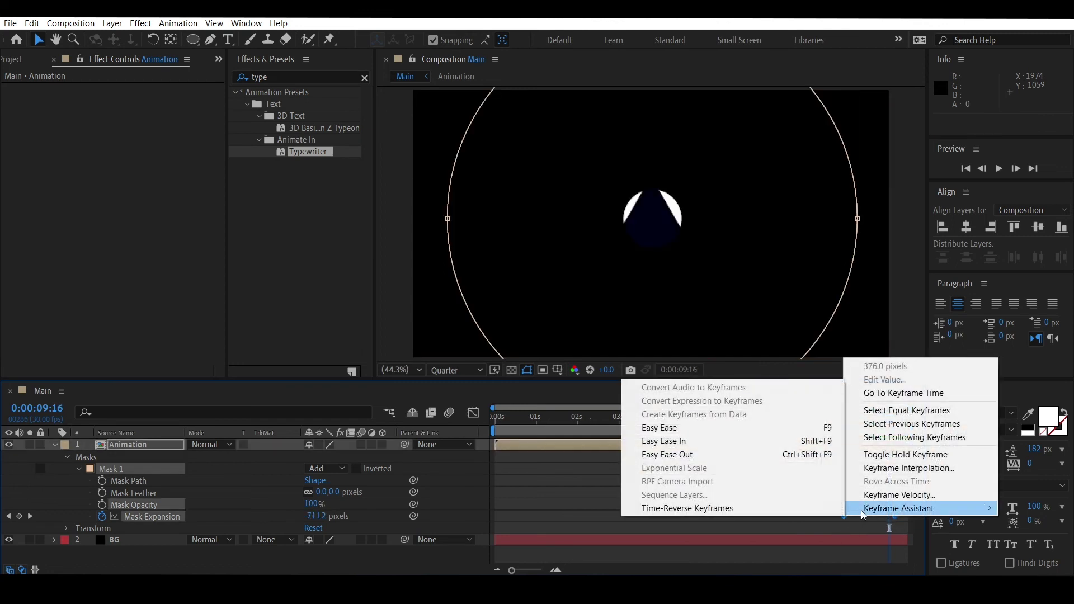
click(725, 436)
drag(862, 421, 874, 425)
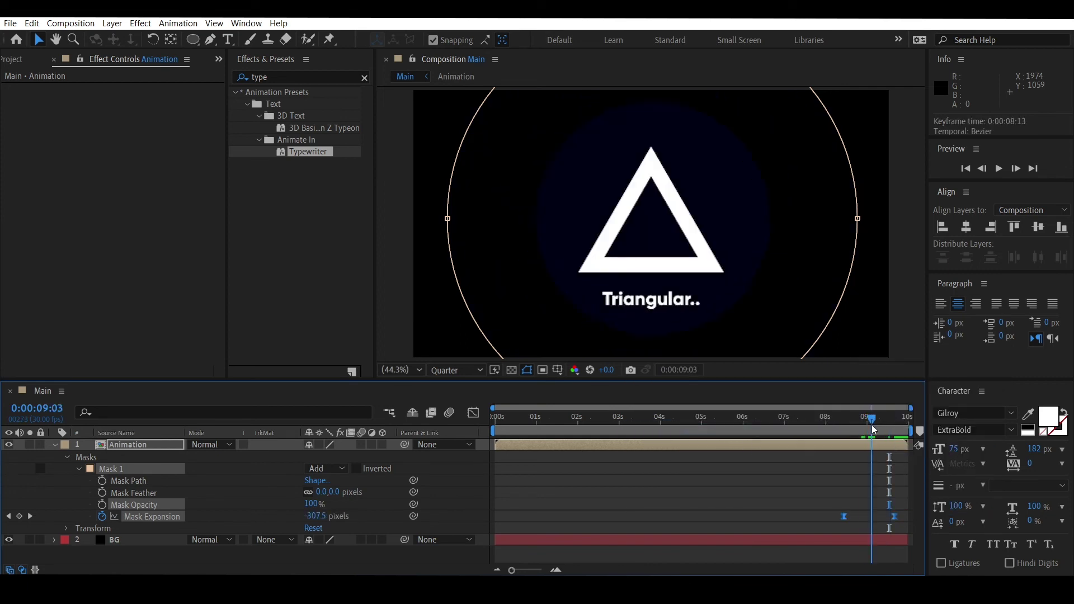
click(473, 412)
mouse_move(832, 483)
mouse_down()
mouse_move(858, 442)
mouse_move(879, 447)
mouse_move(790, 419)
mouse_up()
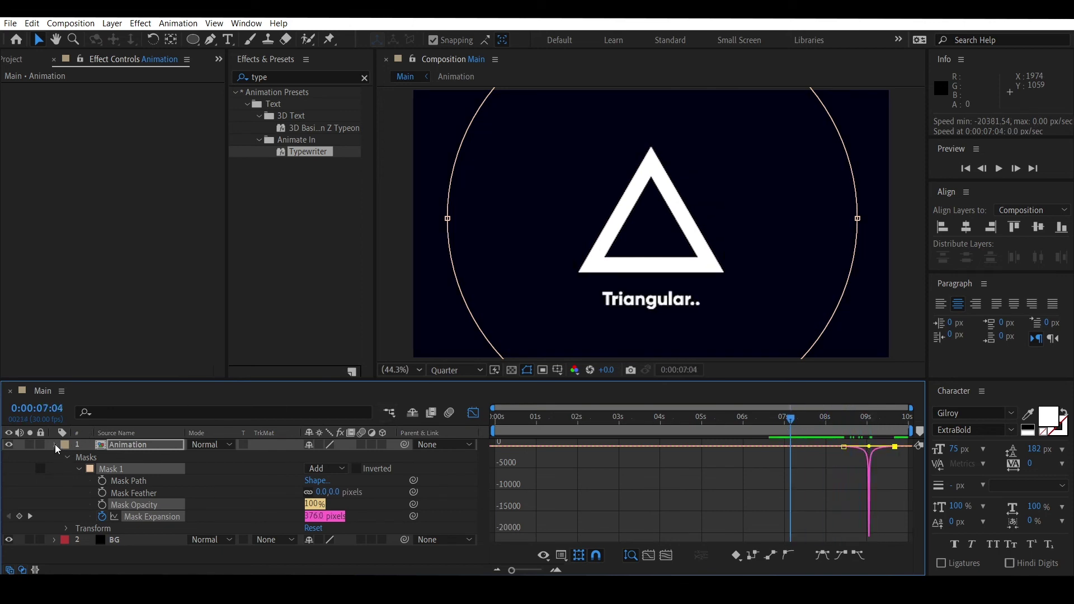
Collapse layer 1, leave the Graph Editor, preview all frames, then scrub back to 9:03.
click(55, 446)
click(109, 512)
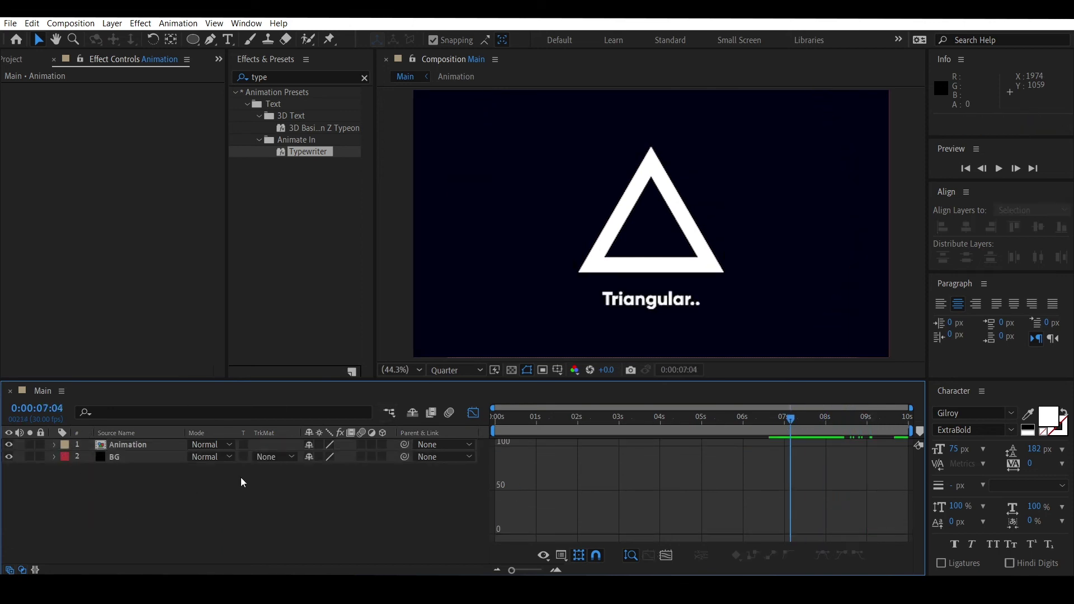
click(472, 415)
key(space)
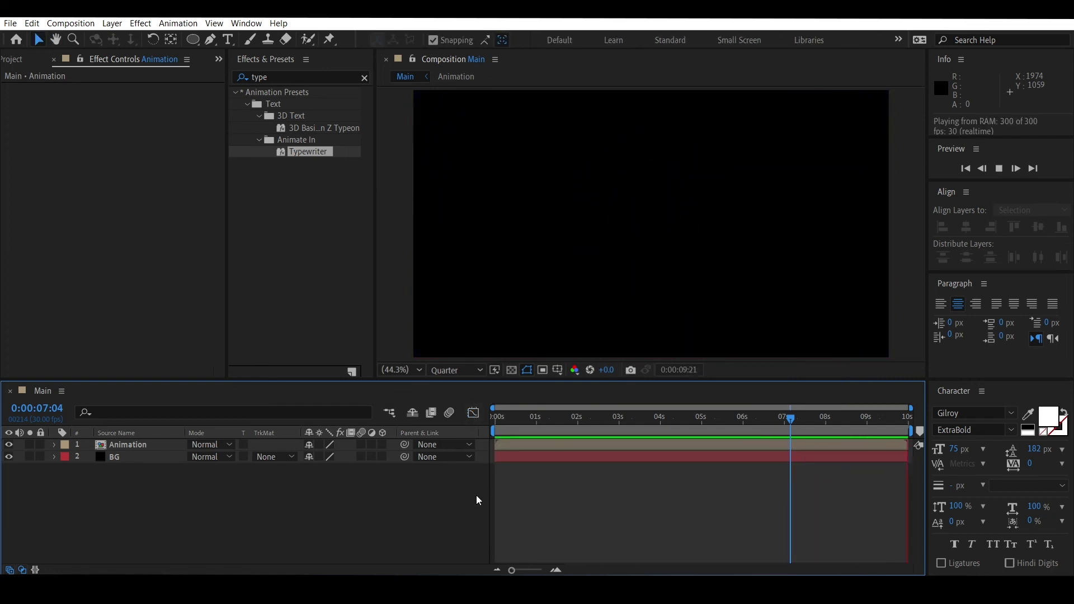
drag(785, 427, 876, 423)
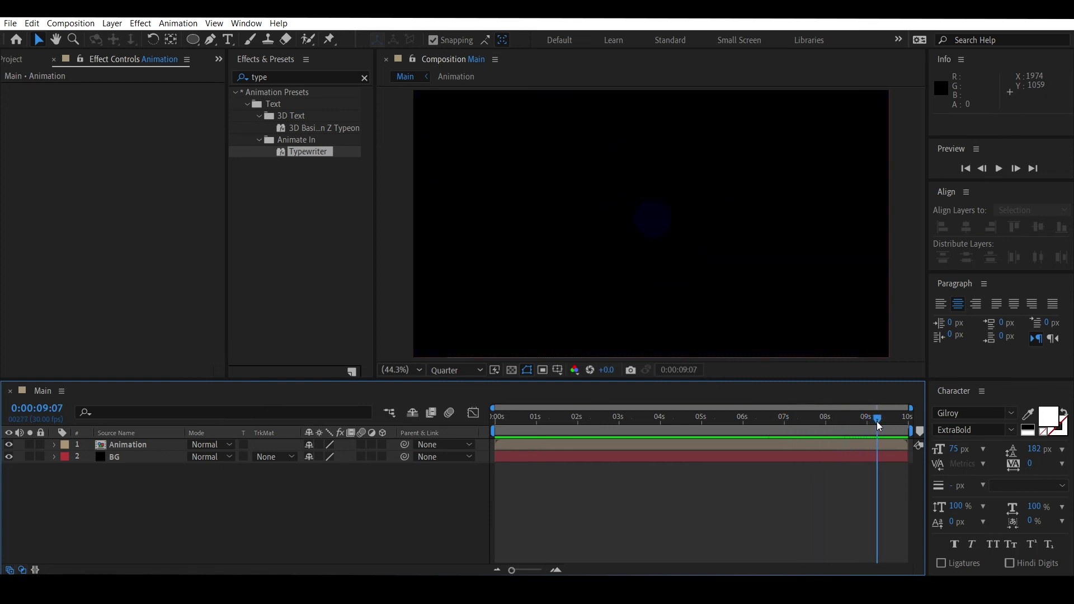
drag(875, 422, 871, 421)
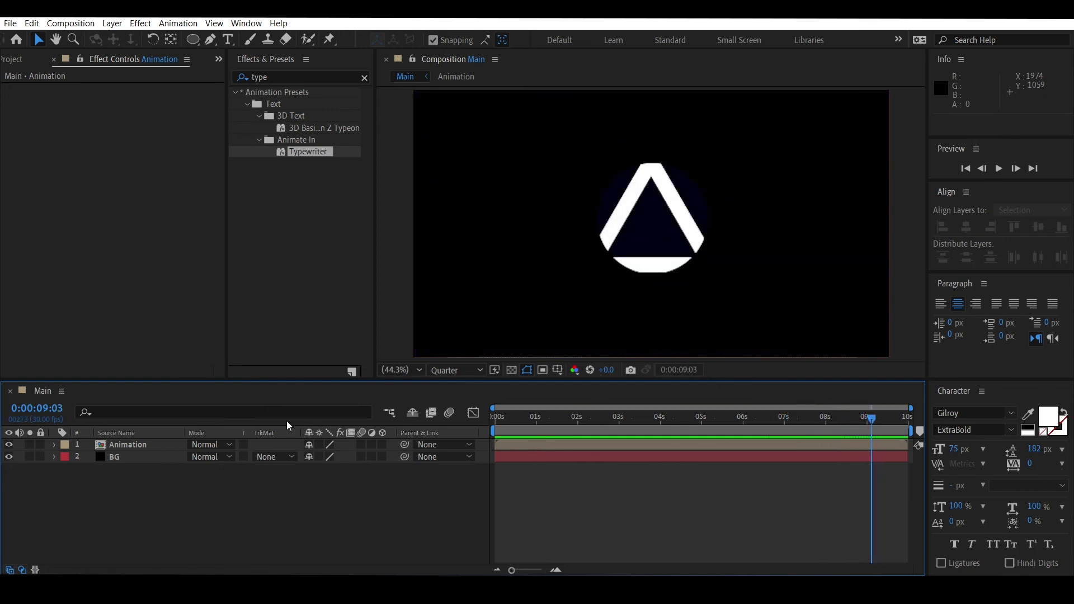
Reveal the Animation layer's Mask Expansion keyframes with U and show both in the speed graph.
click(142, 456)
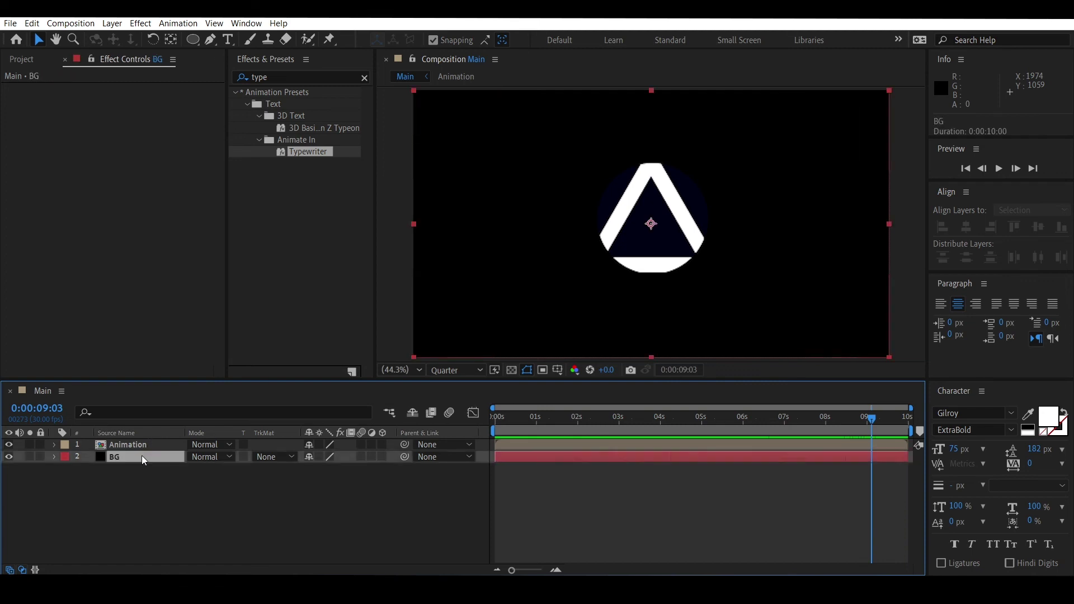
click(138, 445)
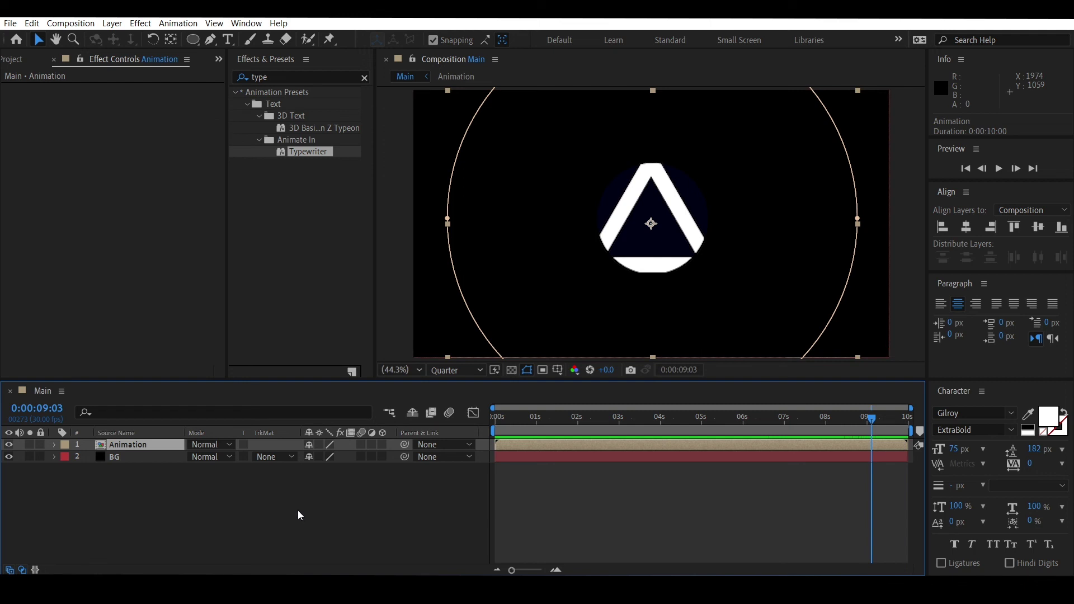
key(u)
drag(903, 462, 840, 478)
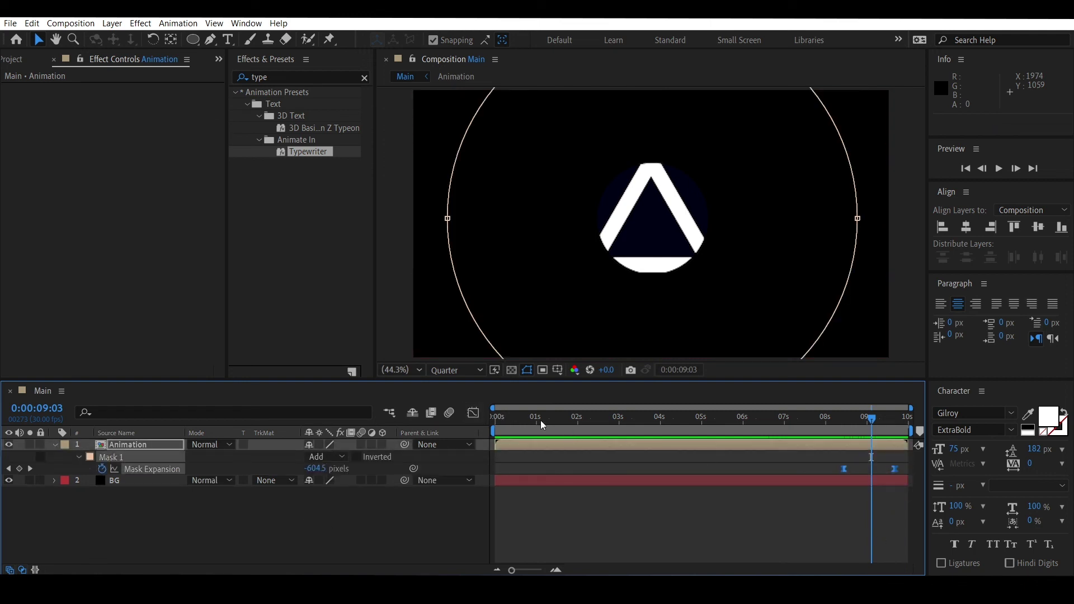
click(473, 414)
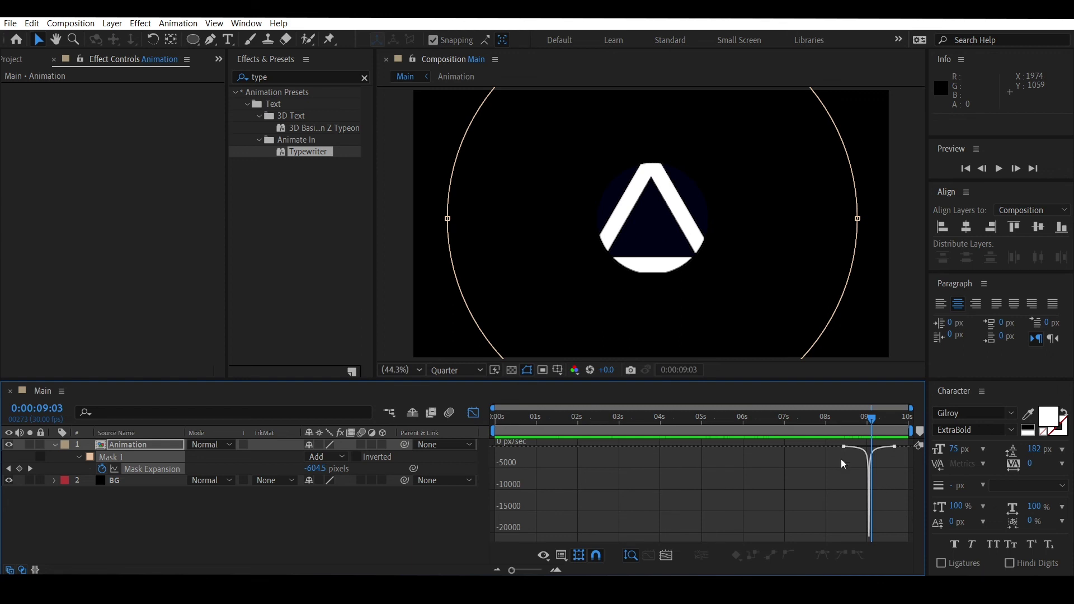
Drag out the first keyframe's influence handle for a stronger ease and preview the wipe.
click(870, 448)
drag(870, 449, 890, 452)
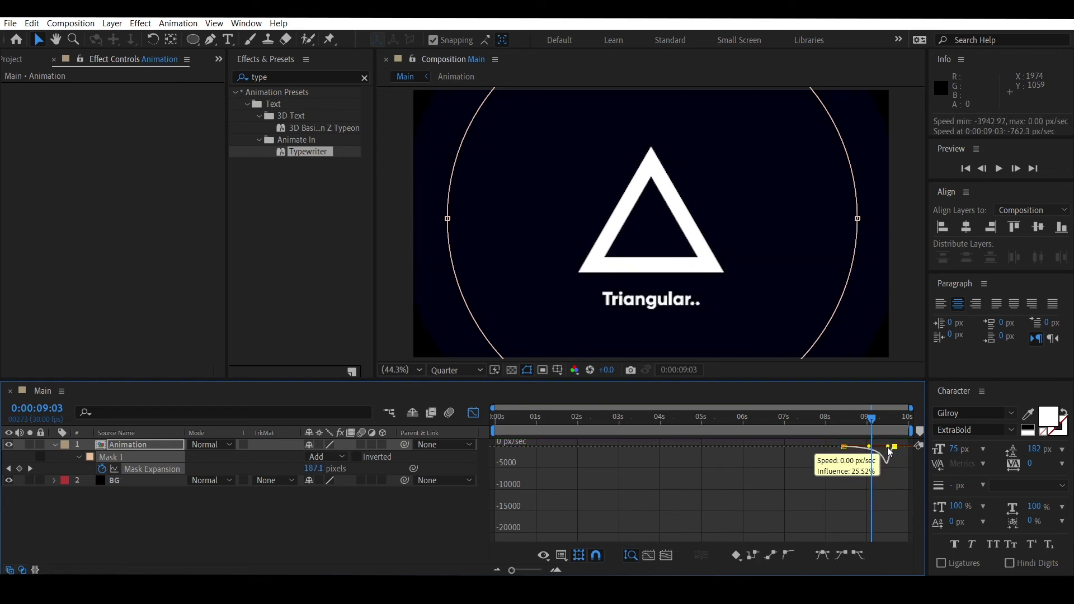
drag(890, 452, 889, 452)
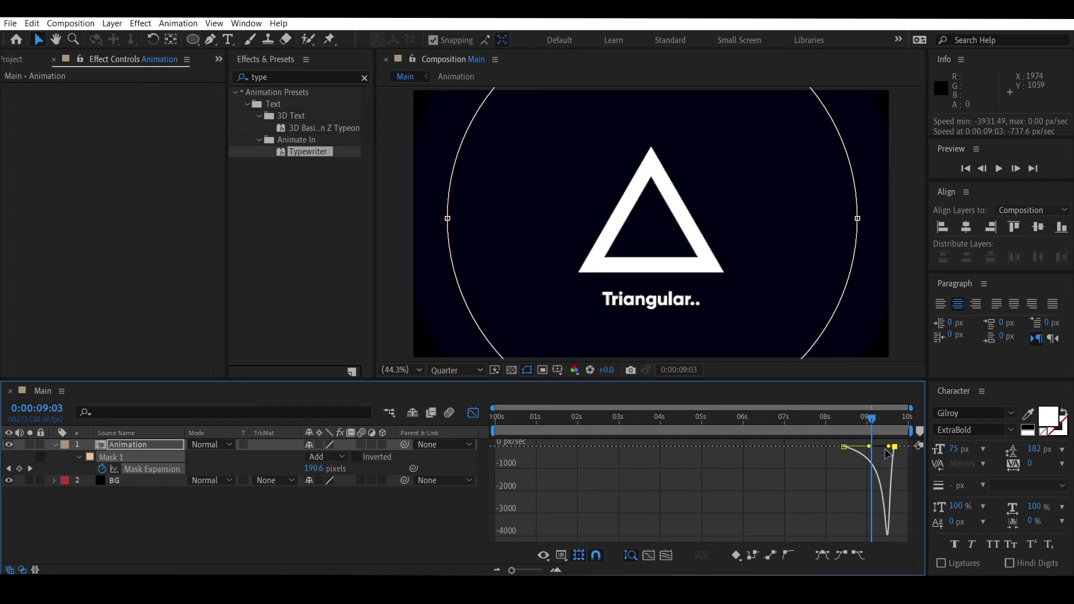
drag(861, 418, 809, 420)
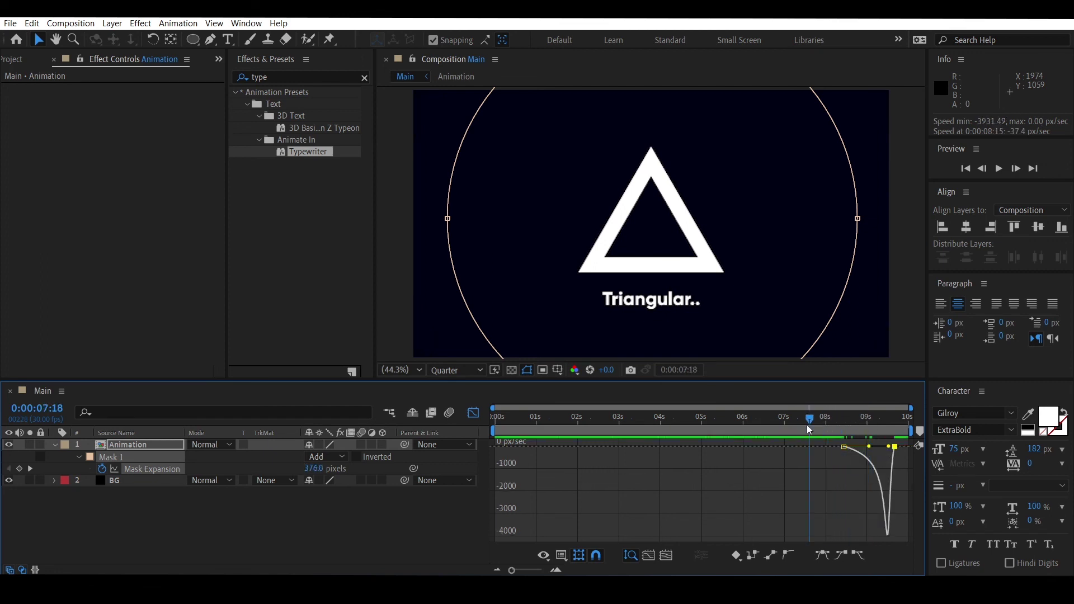
key(space)
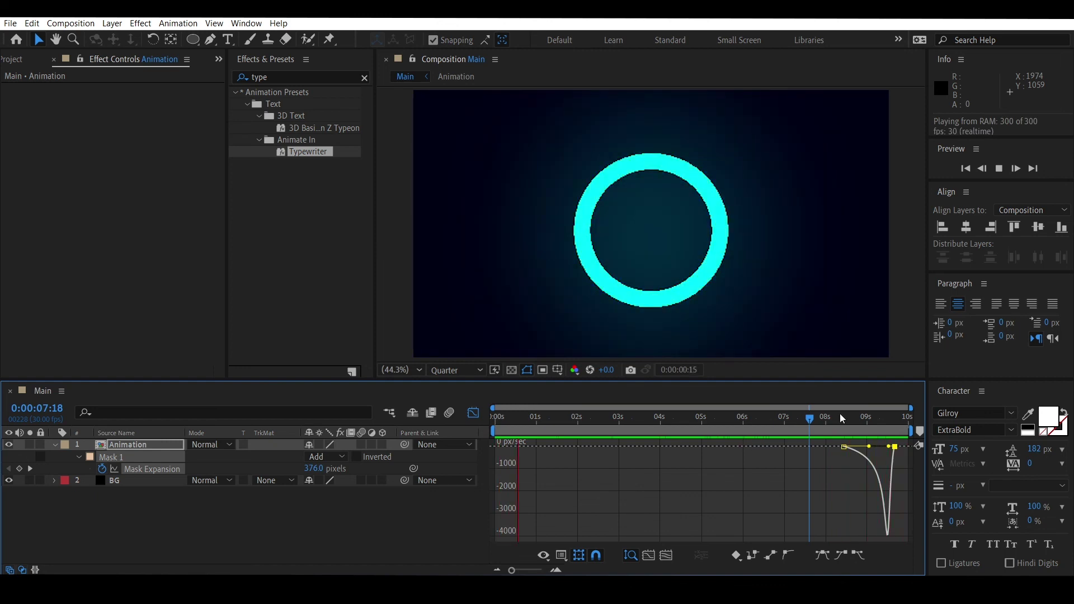
click(849, 416)
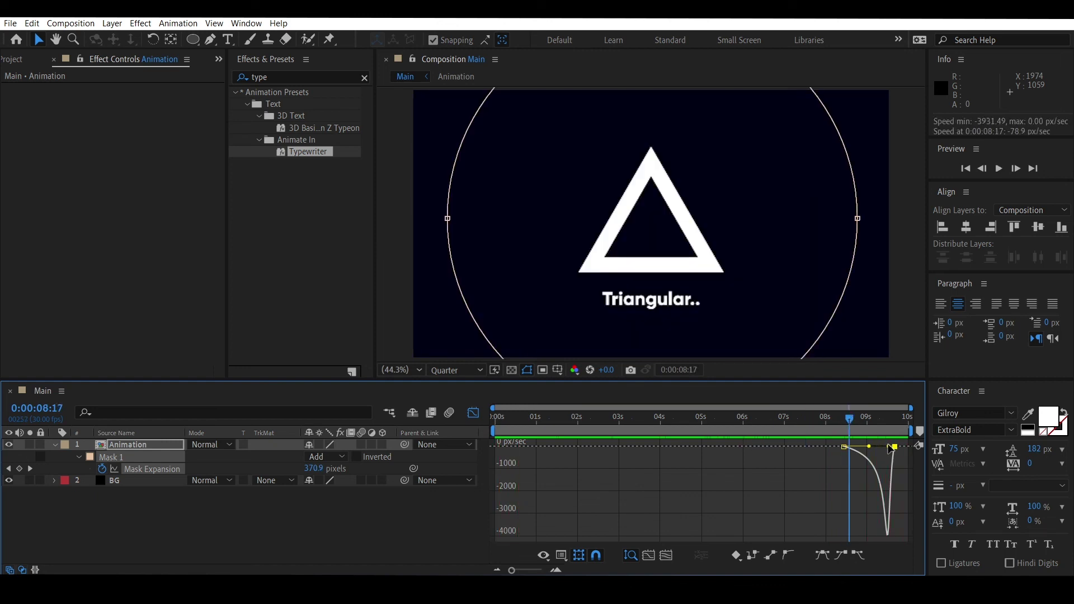
Widen the last keyframe's influence to soften the peak near -2689 px/sec, preview, then collapse the layer.
drag(893, 447, 867, 450)
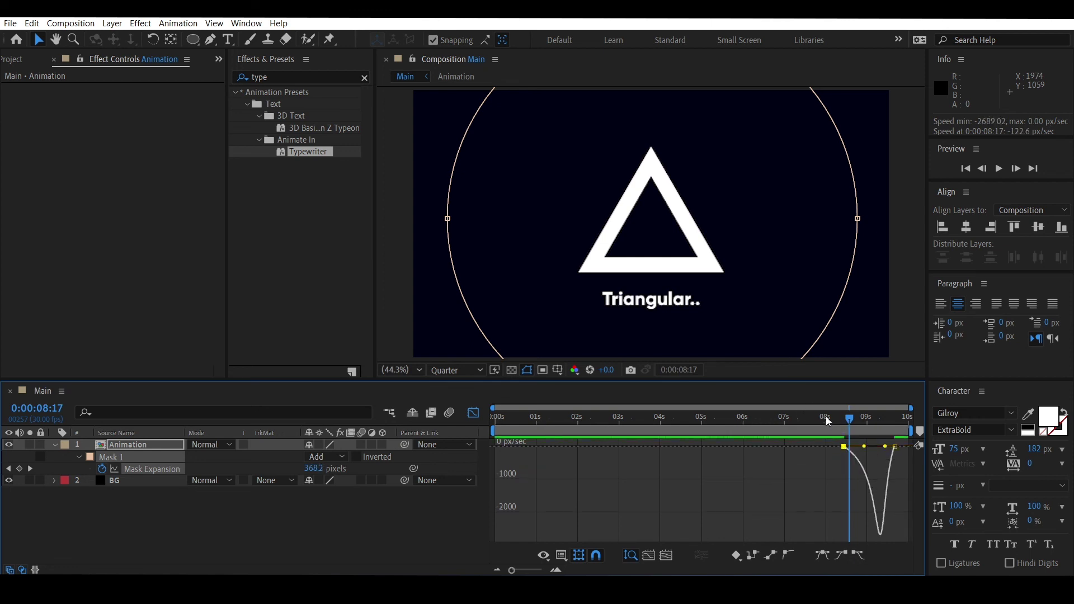
click(806, 420)
key(space)
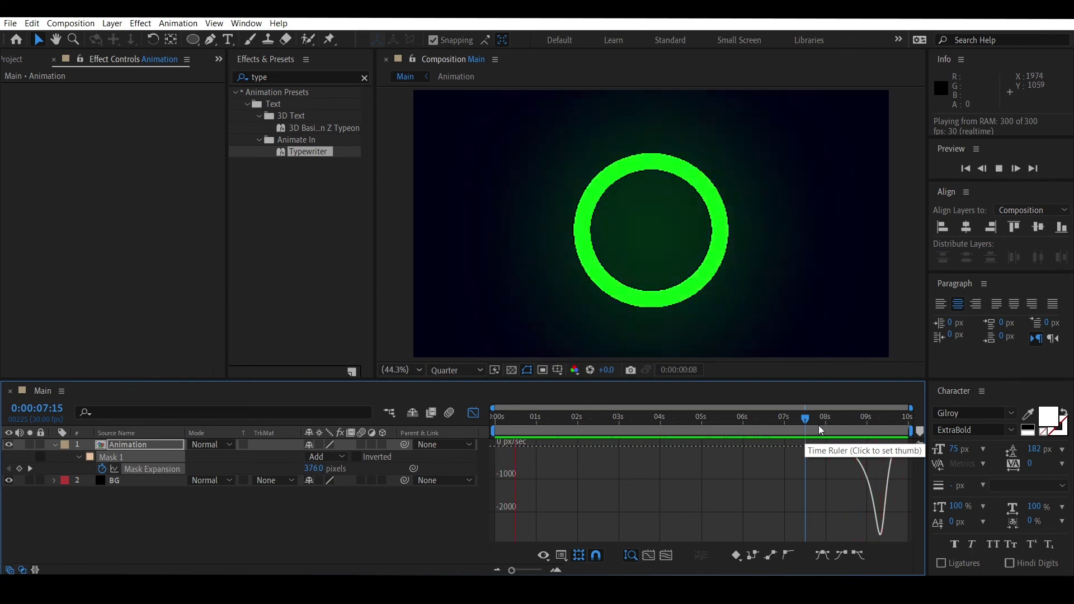
click(803, 432)
click(475, 415)
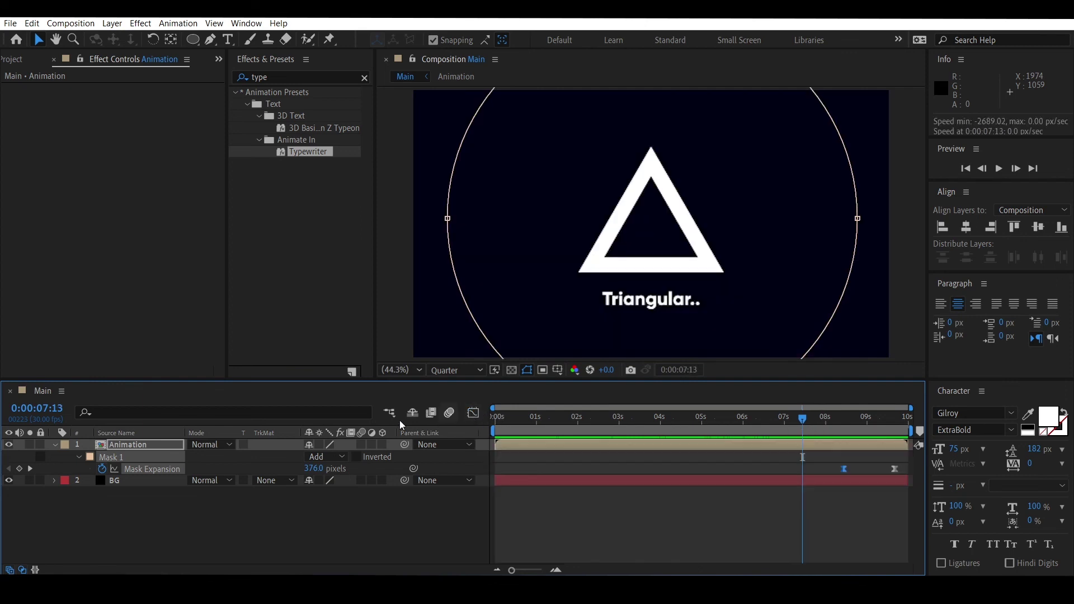
click(54, 445)
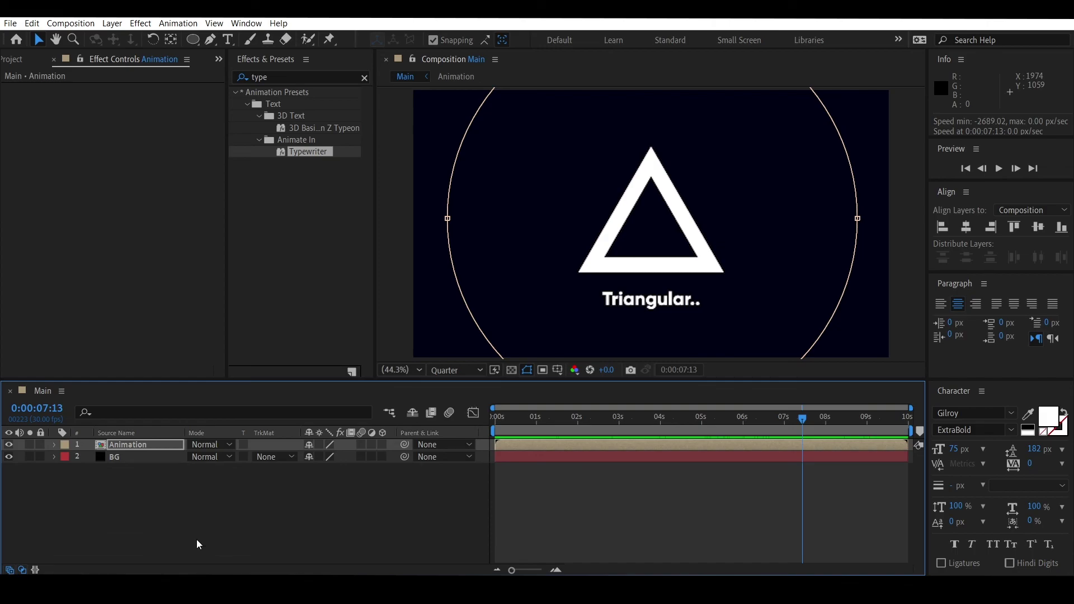